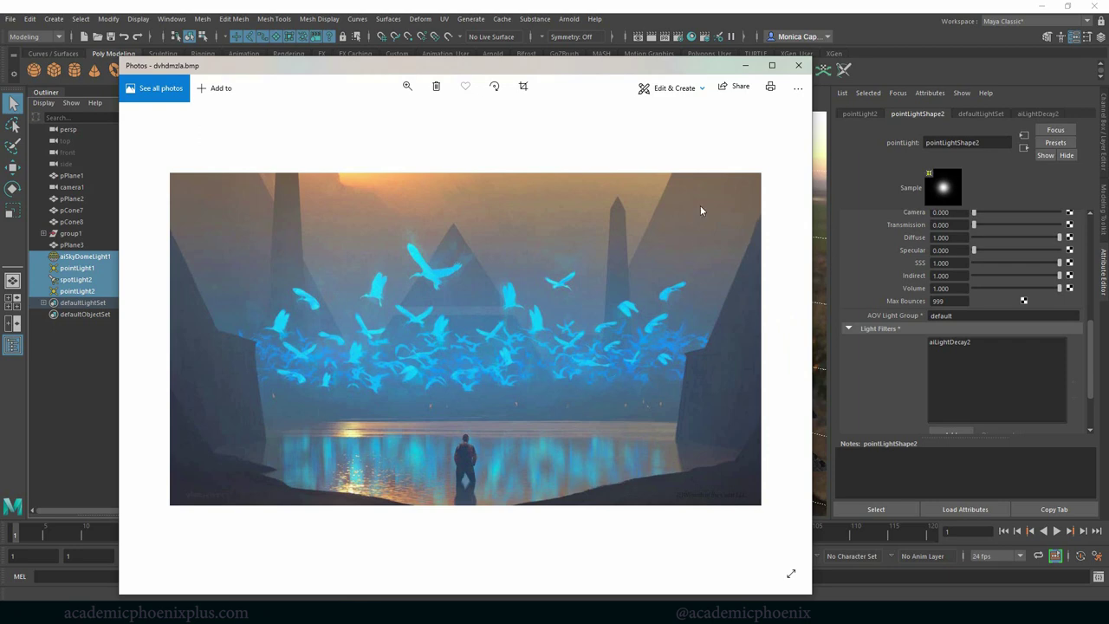
Put the reference picture and render window away and hide the skydome light, both point lights and the spot light
click(747, 66)
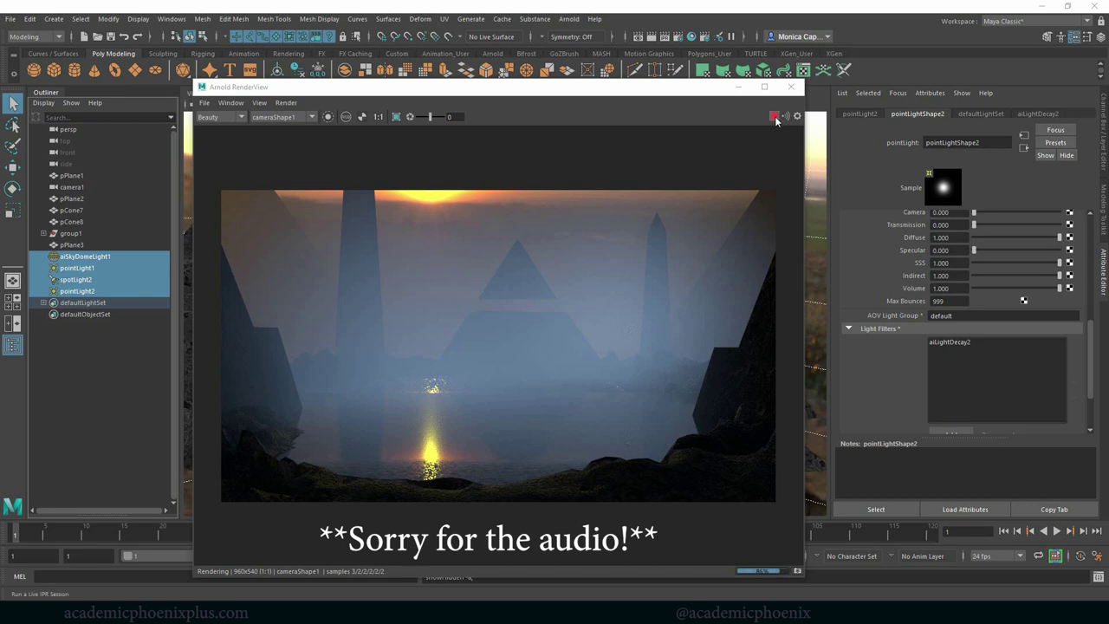
click(738, 87)
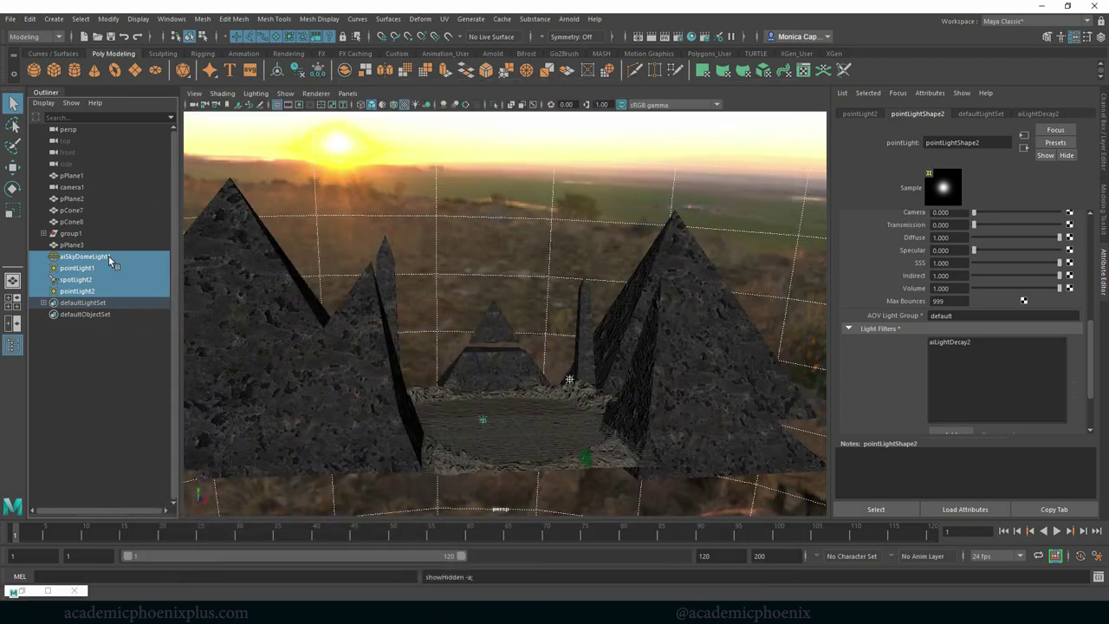
key(ctrl+h)
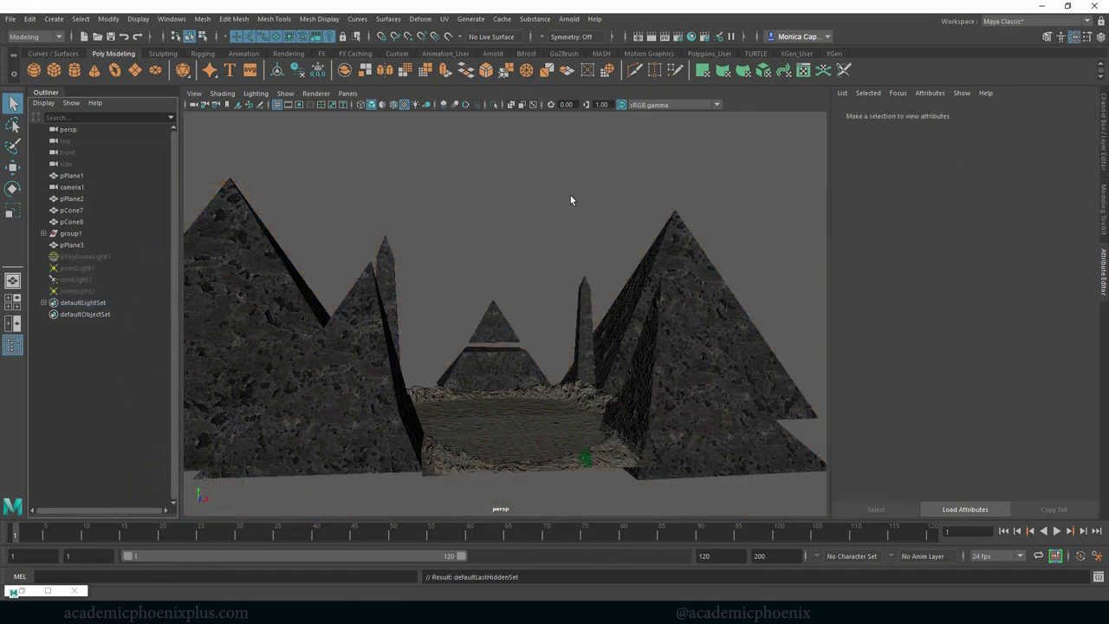
Add an Arnold Physical Sky light to the scene and render it in the Arnold RenderView
alt+drag(658, 248, 648, 225)
alt+right_drag(648, 225, 719, 227)
alt+middle_drag(679, 218, 598, 179)
click(568, 18)
click(476, 141)
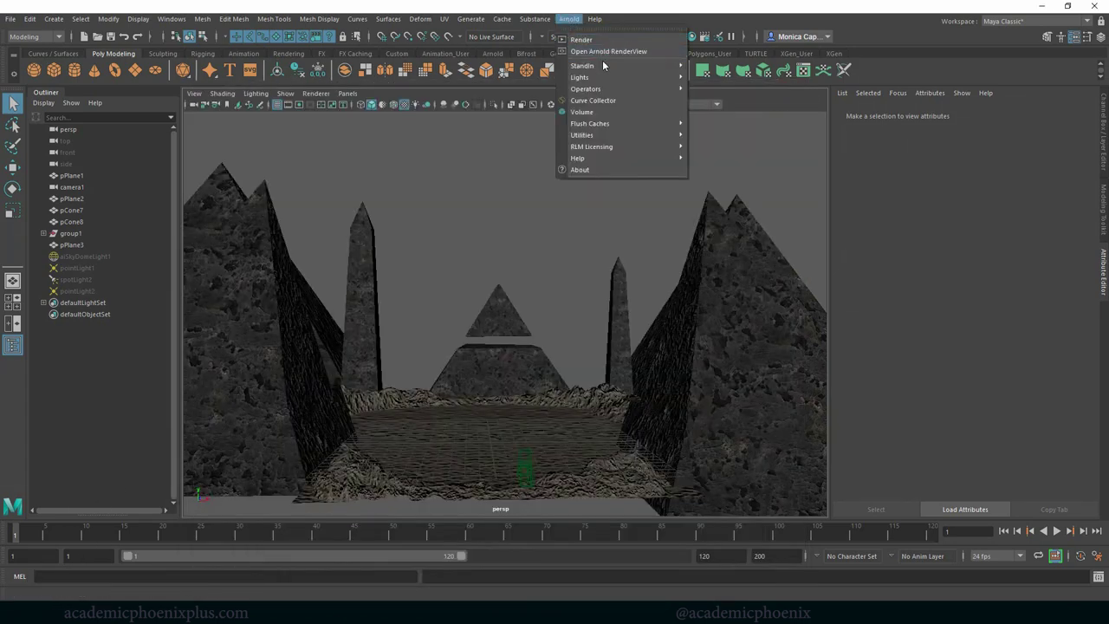
mouse_move(613, 77)
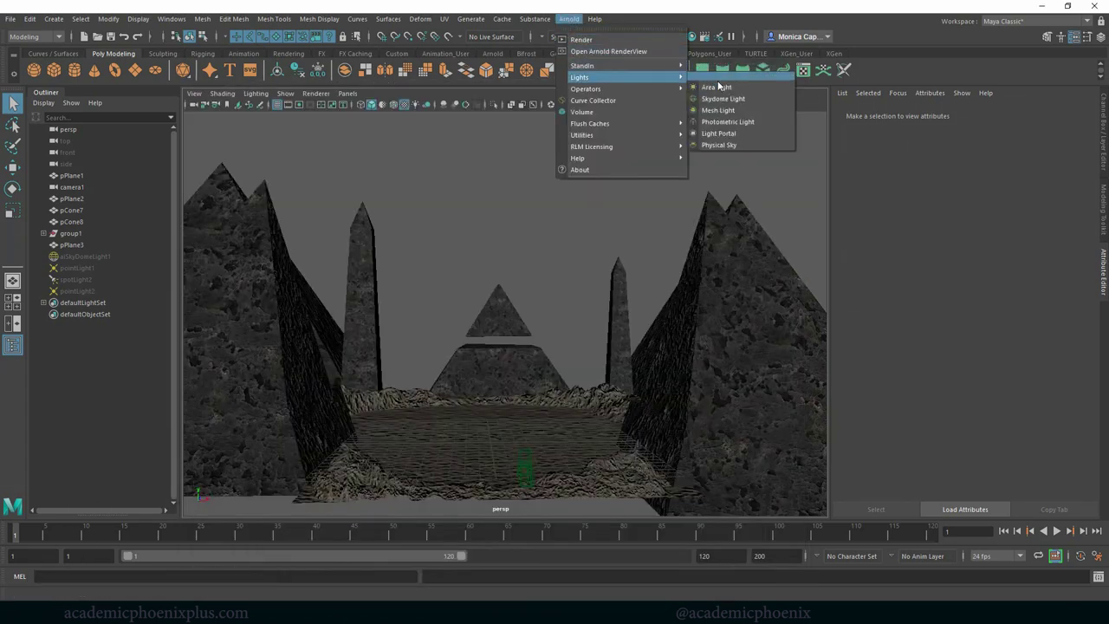
click(704, 137)
click(569, 18)
click(579, 30)
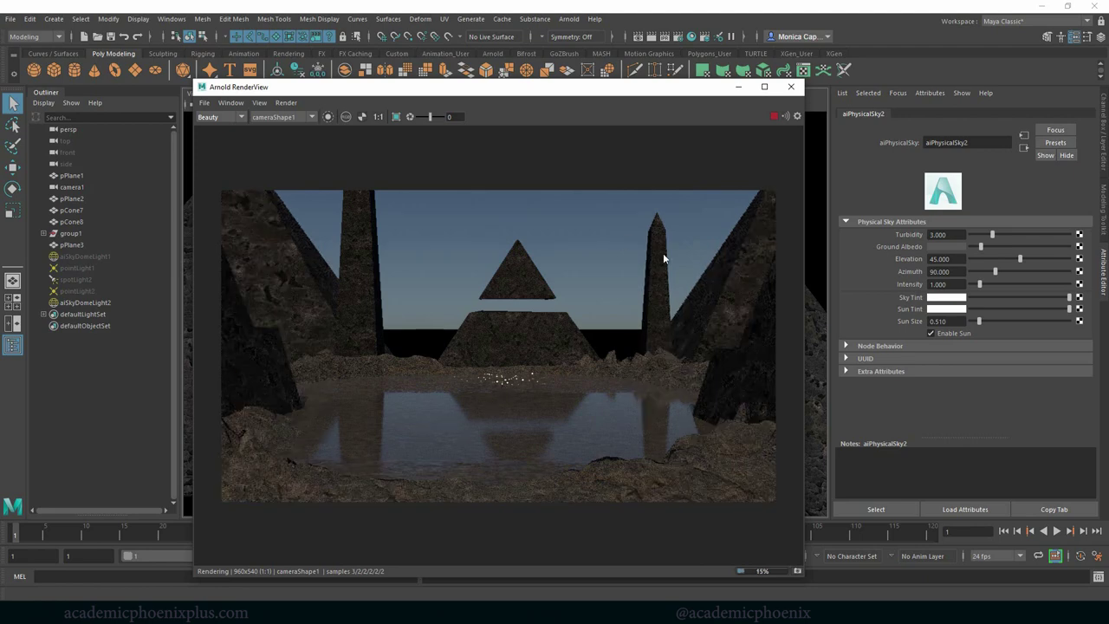
Close the render window and delete the physical sky's skydome light
click(791, 87)
click(525, 209)
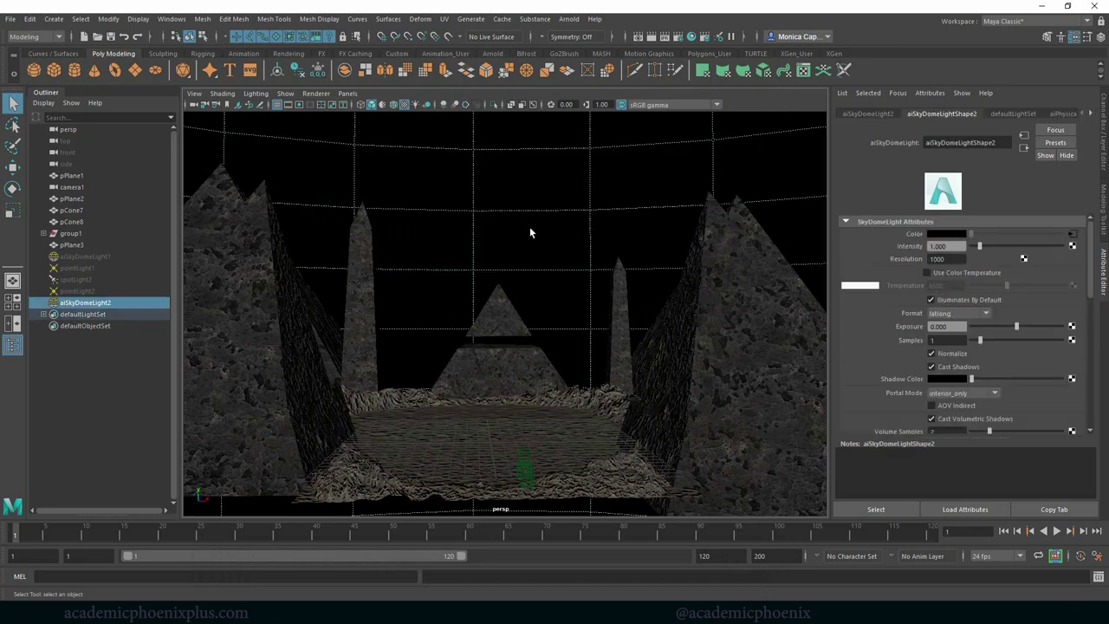
key(Delete)
Unhide the original skydome light, aiSkyDomeLight1
click(97, 257)
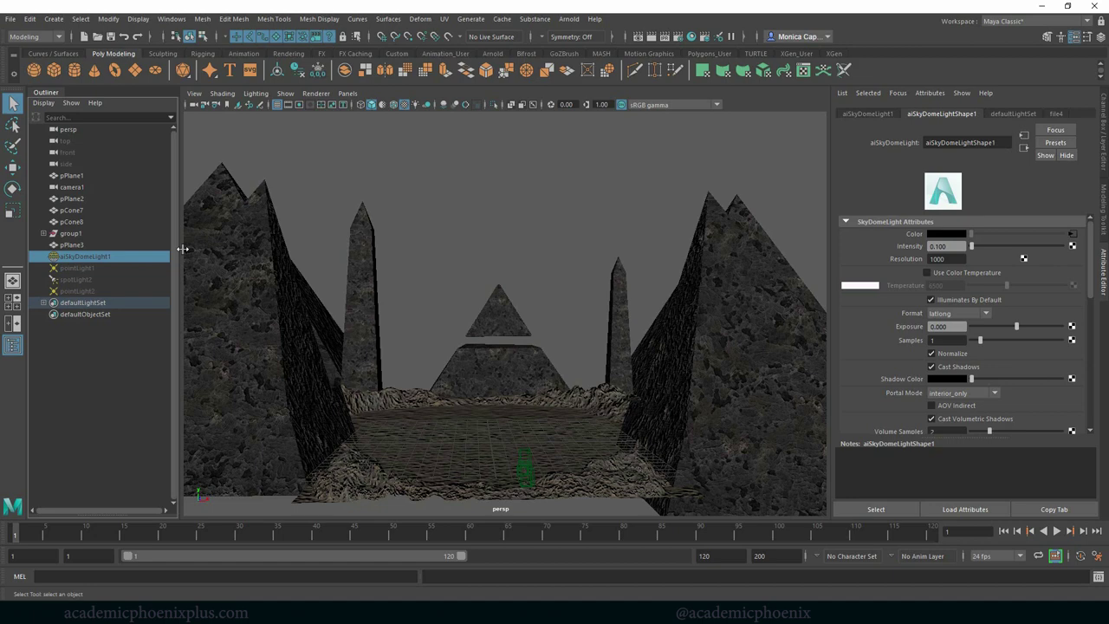
key(shift+h)
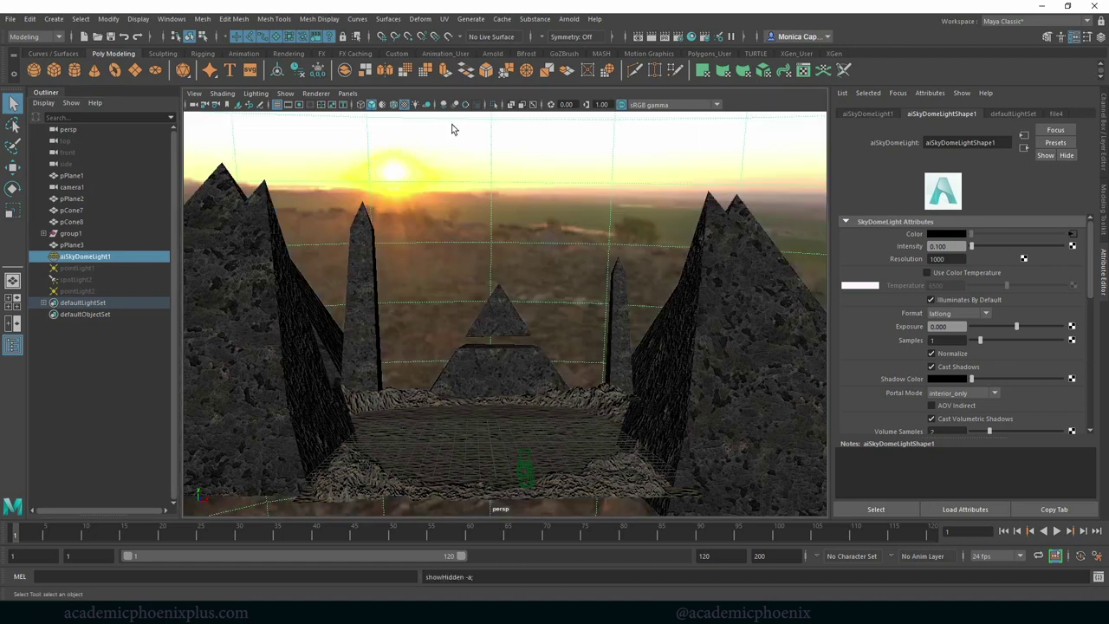
click(569, 19)
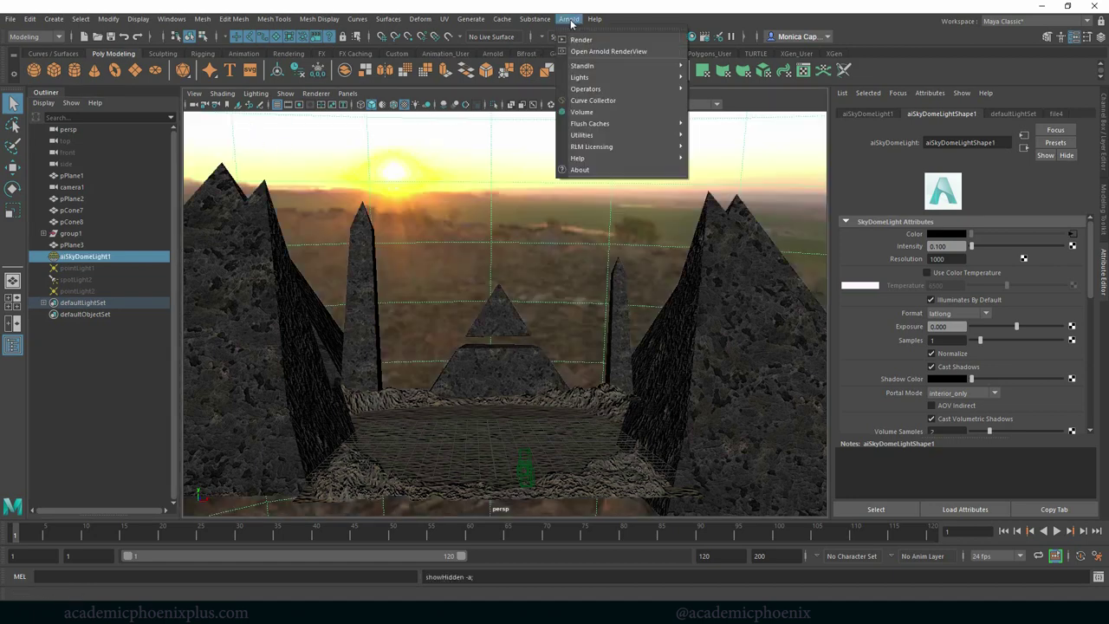
mouse_move(651, 77)
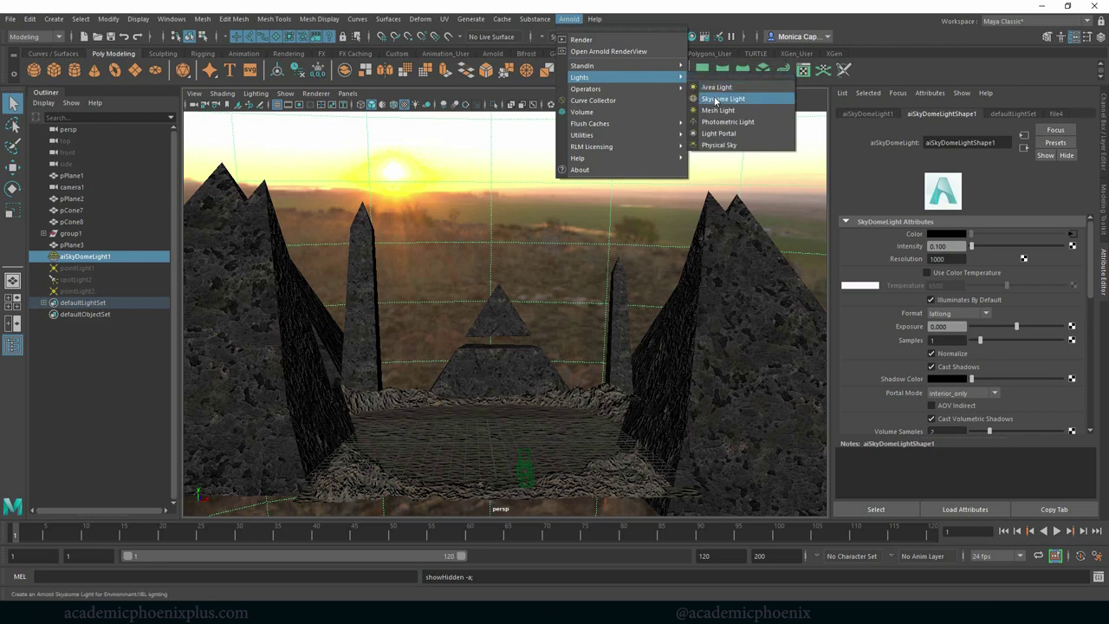
click(424, 164)
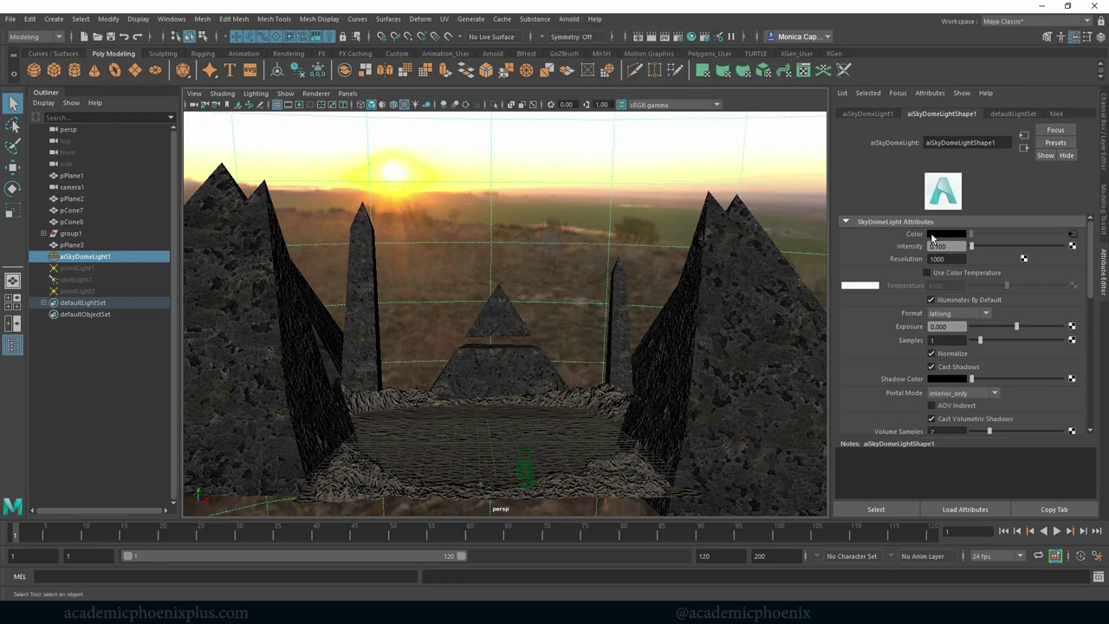
Open the file texture connected to the skydome light's color, check its image path and reload the HDR image
click(1072, 235)
drag(980, 272, 1066, 271)
click(1046, 272)
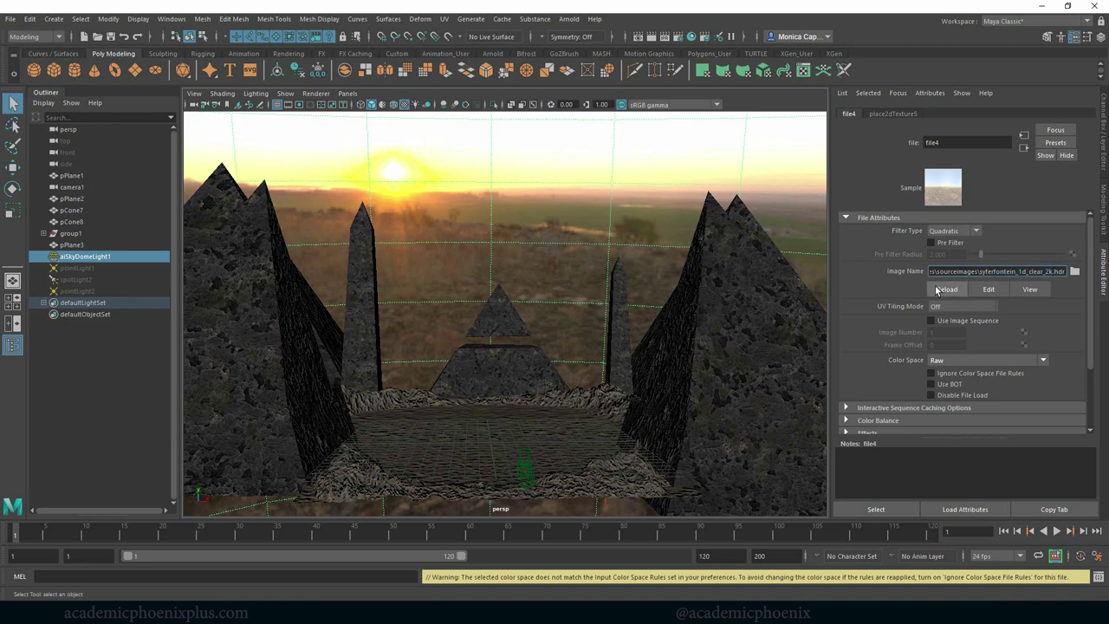
click(940, 290)
Examine the sky image around the pyramids and render the scene in the Arnold RenderView with only the skydome light shown
alt+drag(618, 297, 642, 315)
alt+right_drag(643, 316, 305, 270)
alt+drag(525, 233, 575, 261)
scroll(575, 261, up, 10)
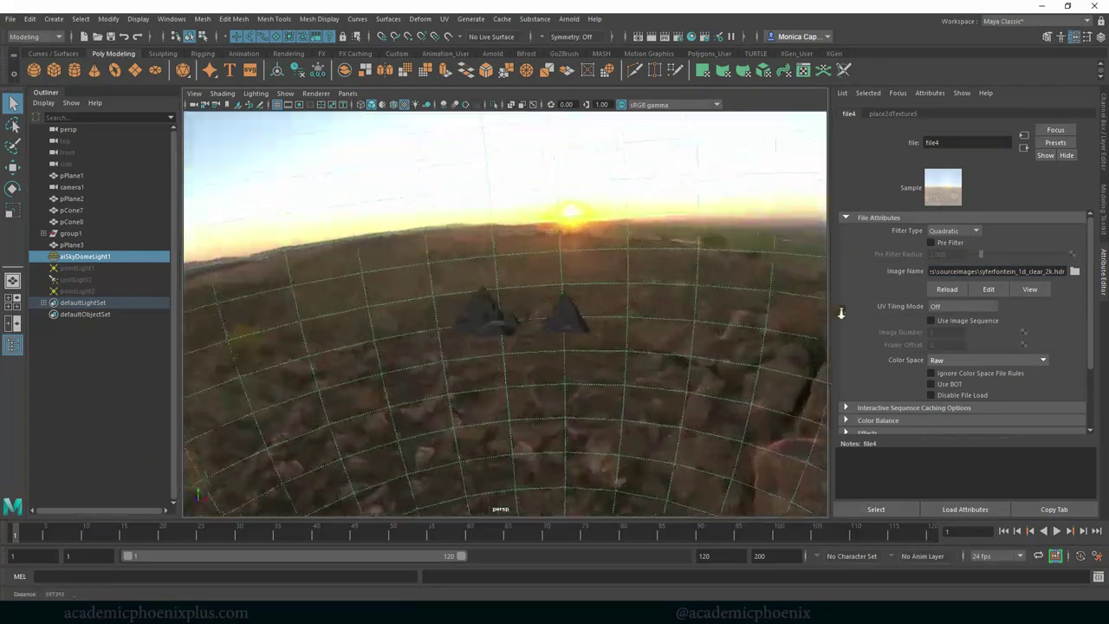
alt+middle_drag(663, 314, 563, 314)
alt+drag(562, 314, 574, 287)
click(569, 19)
click(573, 41)
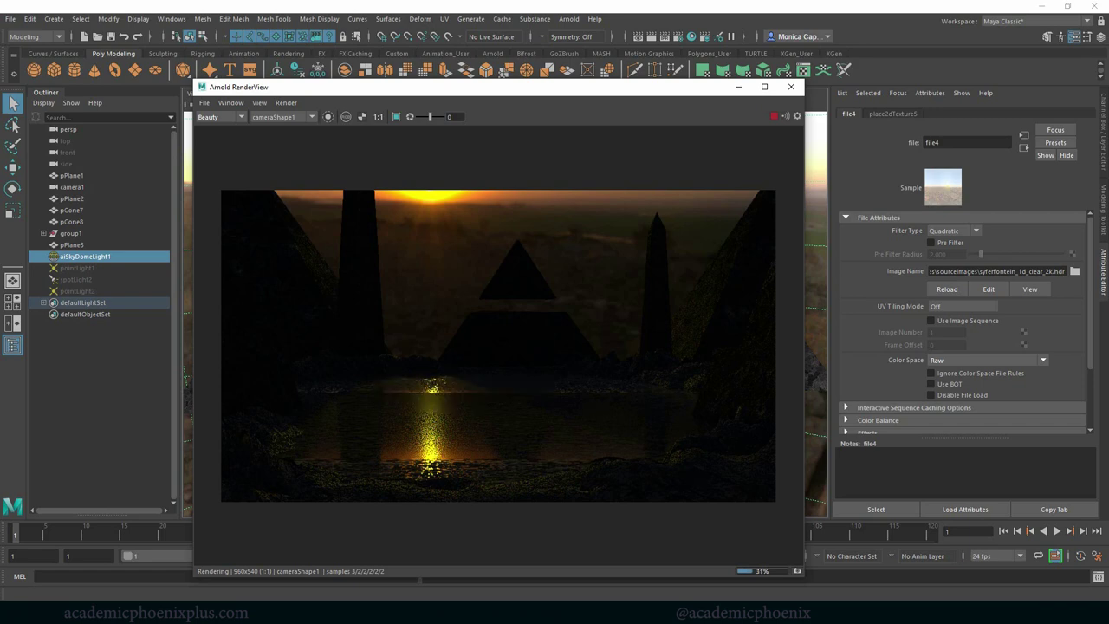
Compare the reference picture with the skydome render and the sunset sky in the viewport
key(alt+Tab)
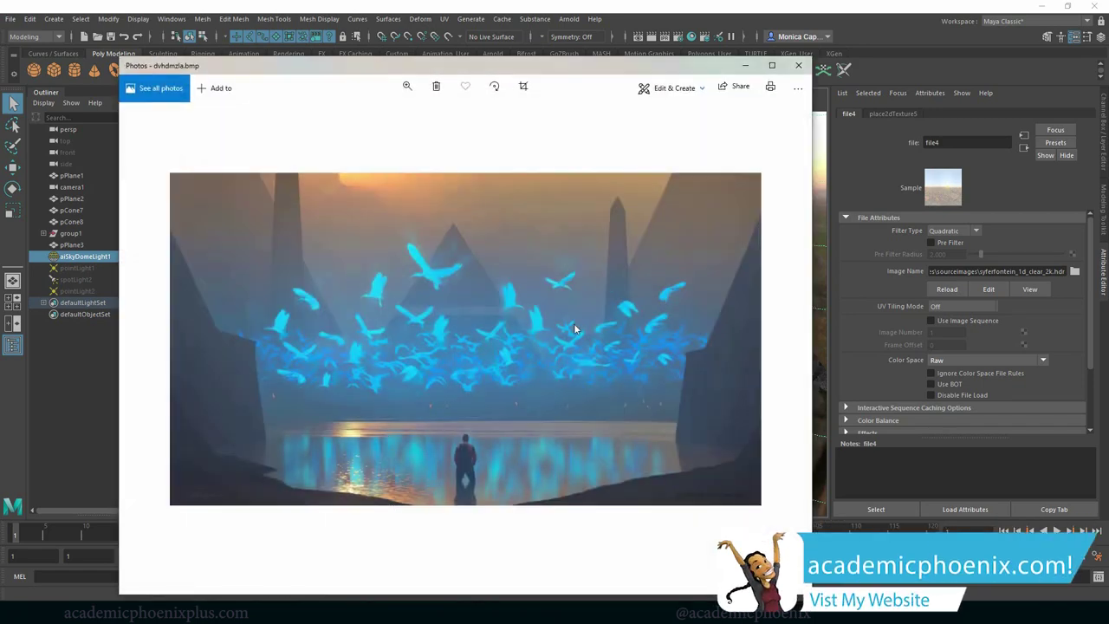
click(743, 66)
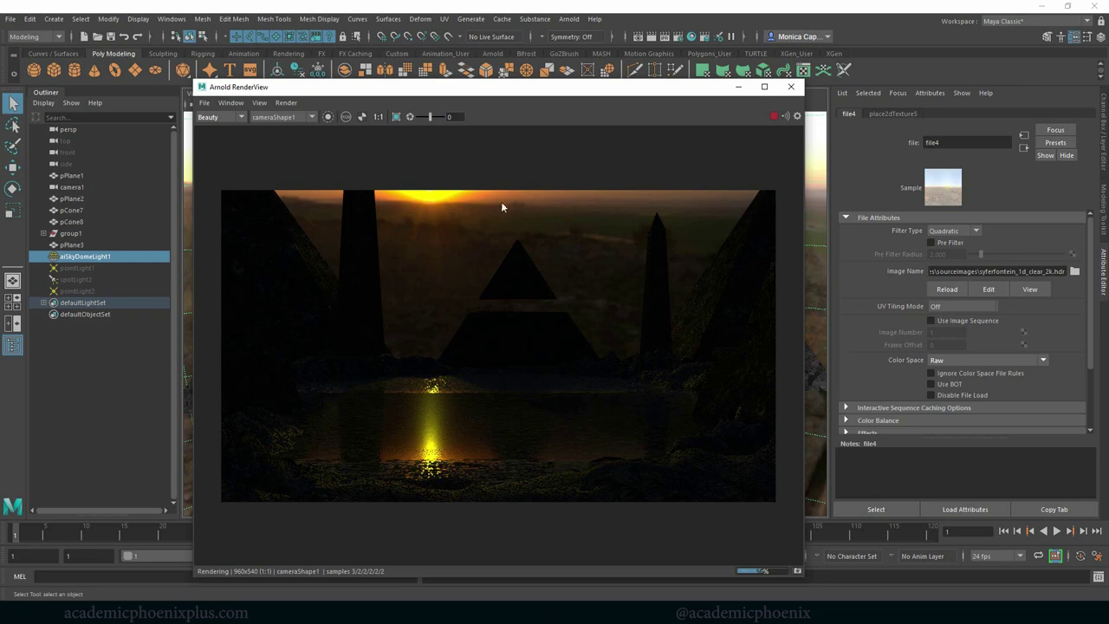
drag(621, 88, 509, 96)
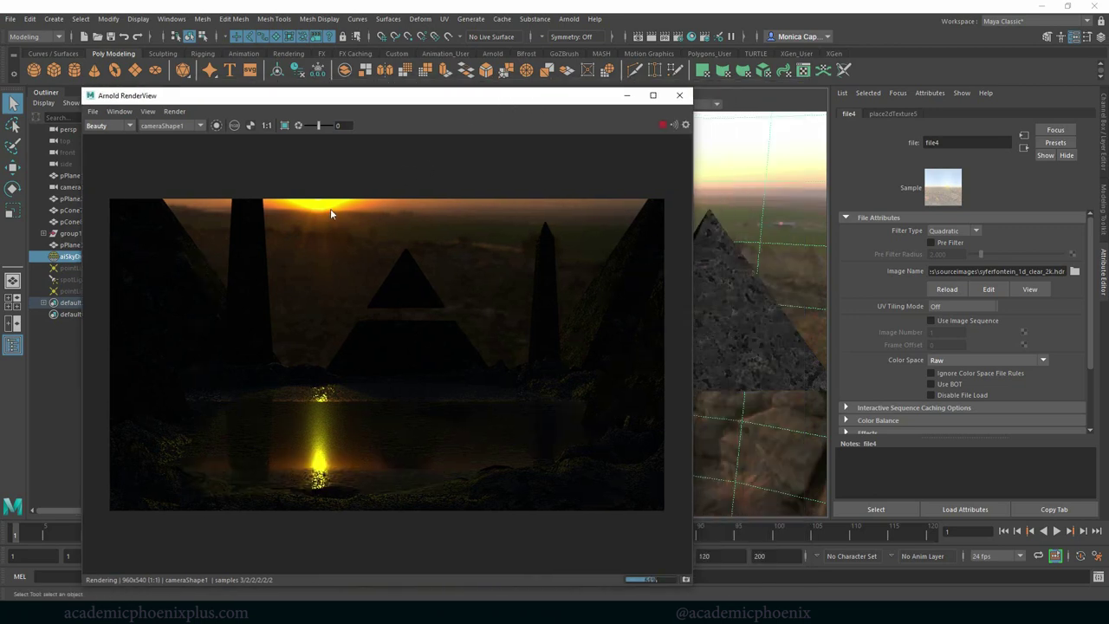
click(745, 184)
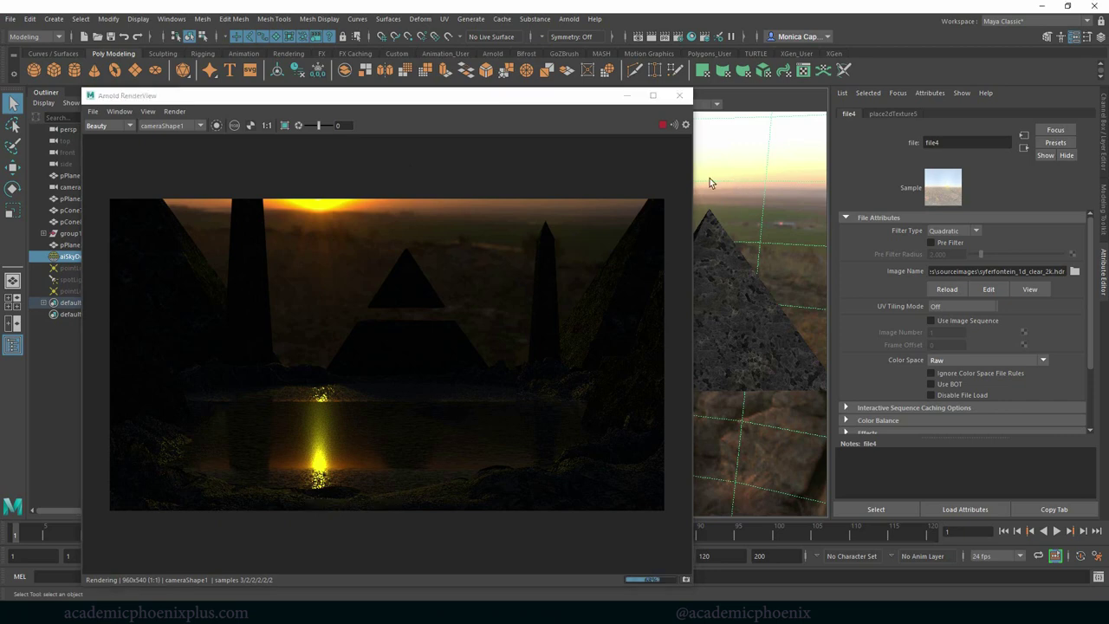
click(627, 96)
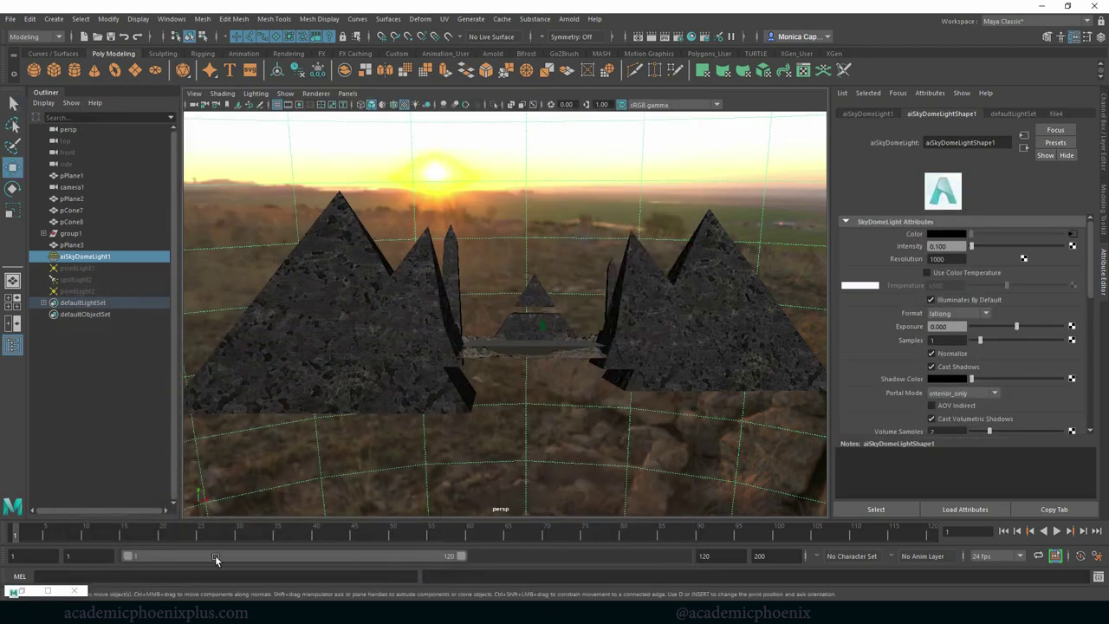
Switch to the Rotate tool for the skydome light, stop the live Arnold render and minimize the render window
key(e)
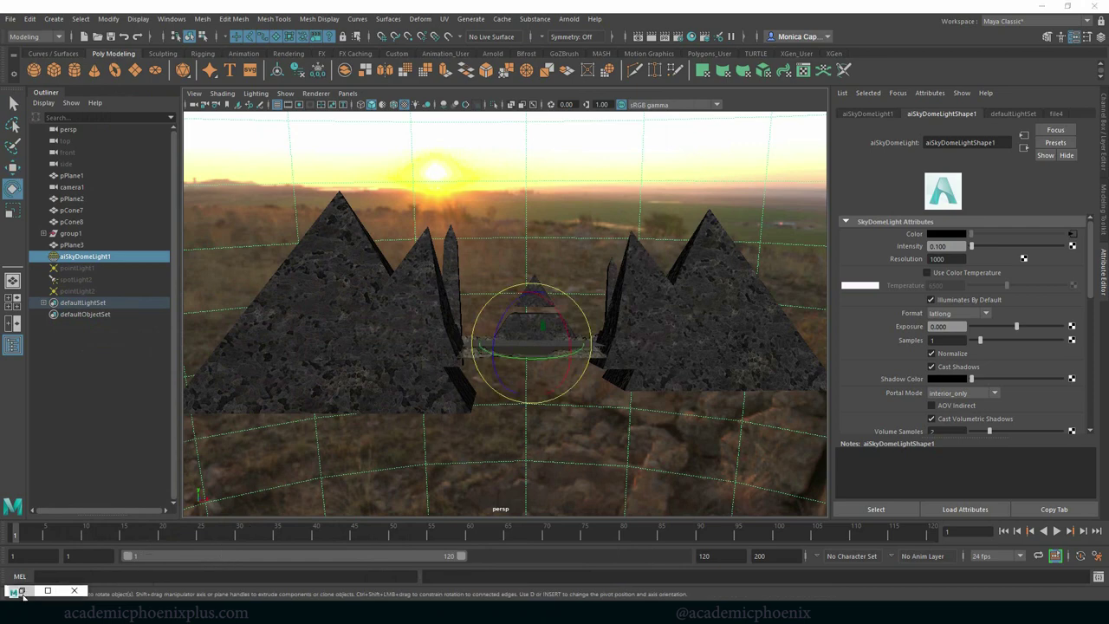
click(59, 590)
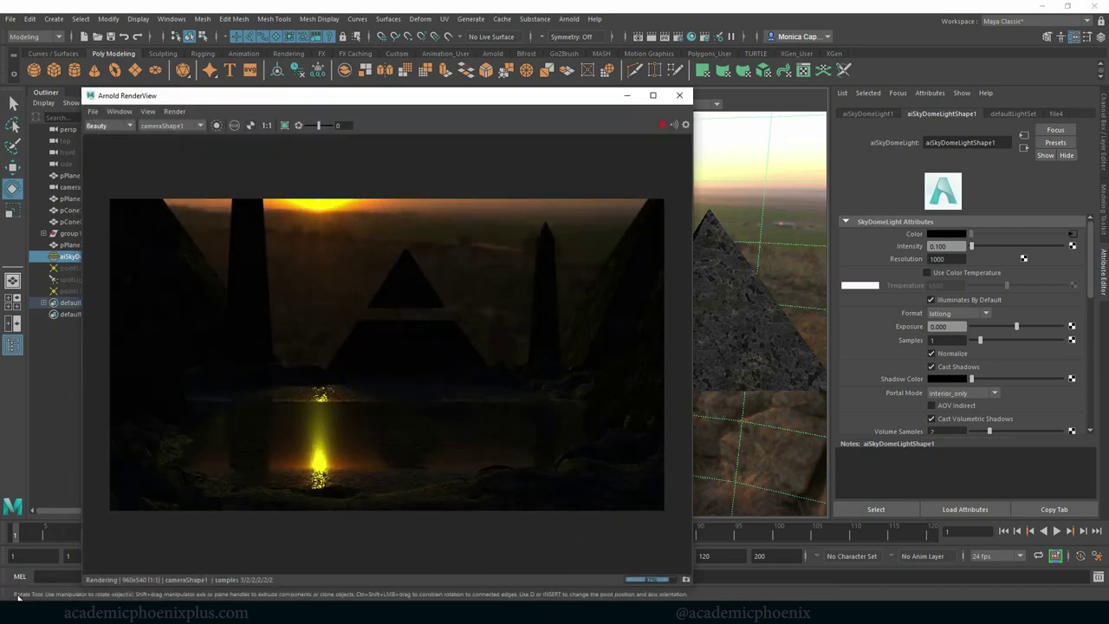
click(662, 125)
click(628, 97)
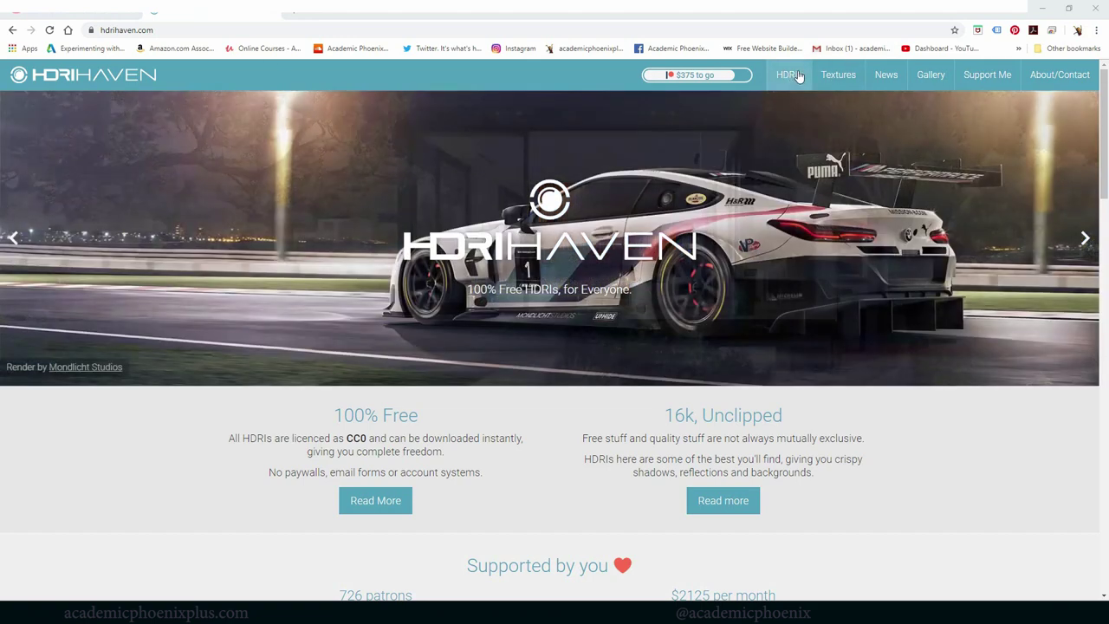
Browse the latest HDRIs on the HDRI Haven website and look through its full All HDRIs list
click(790, 77)
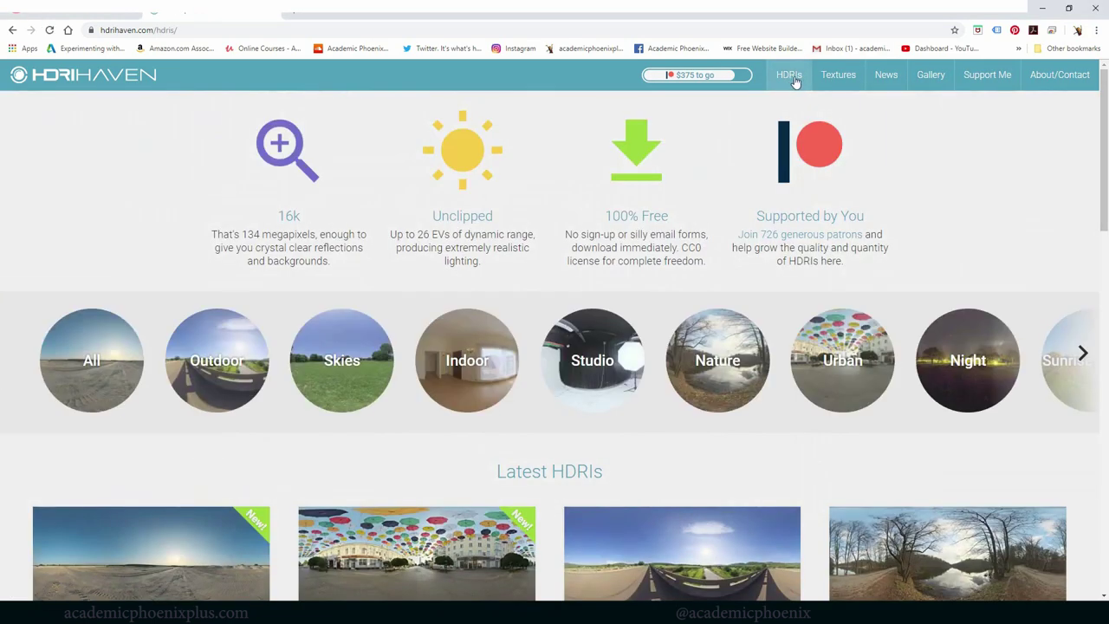
scroll(1062, 202, down, 4)
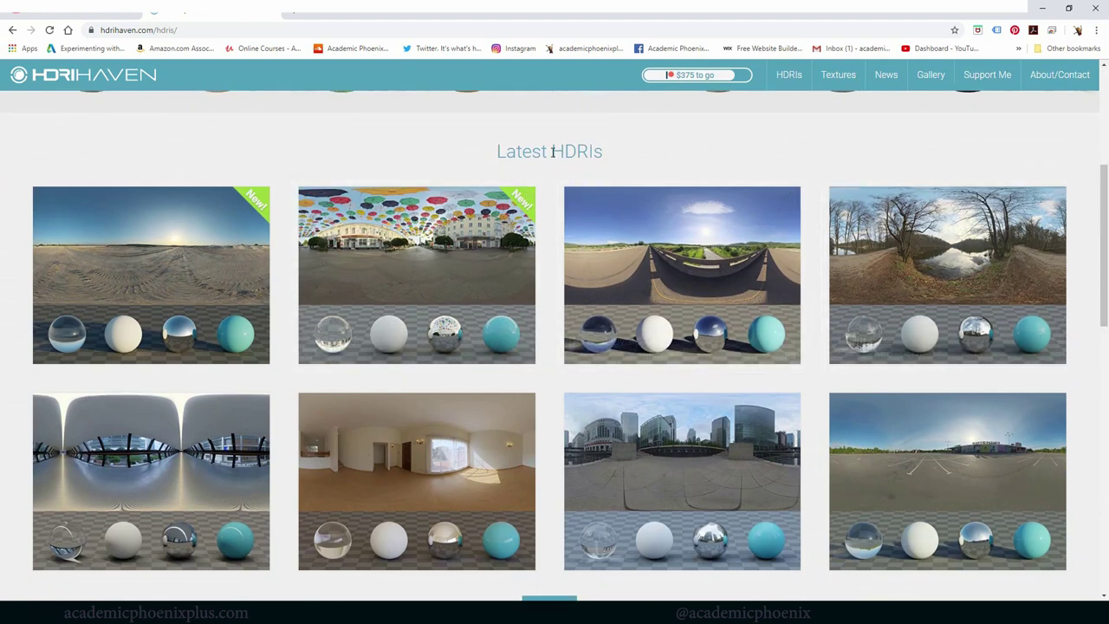
drag(552, 152, 601, 153)
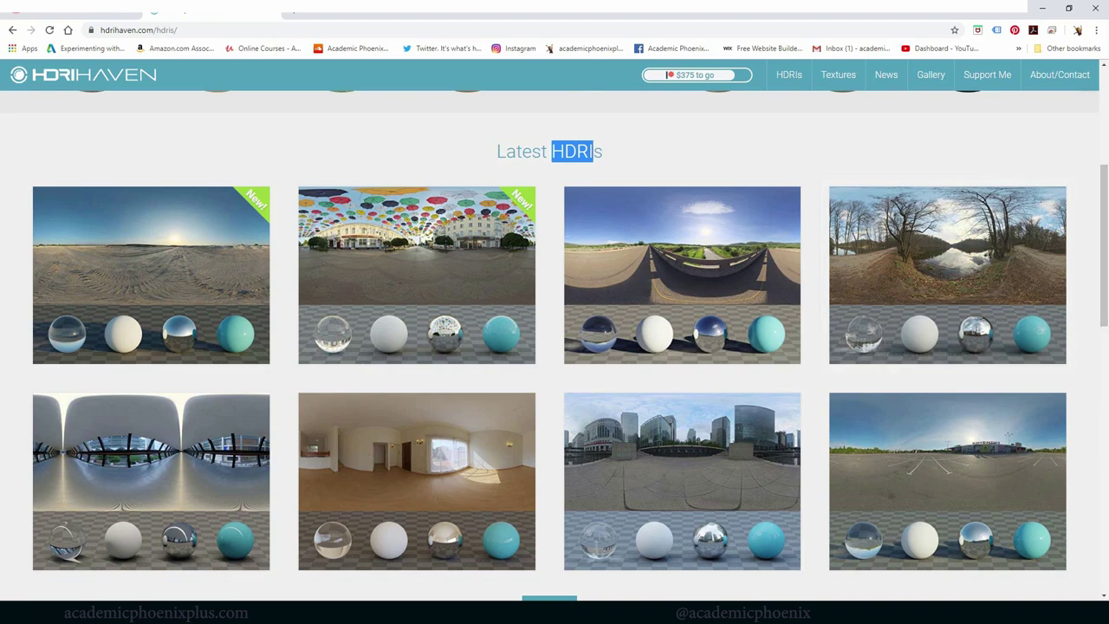
scroll(1083, 226, down, 4)
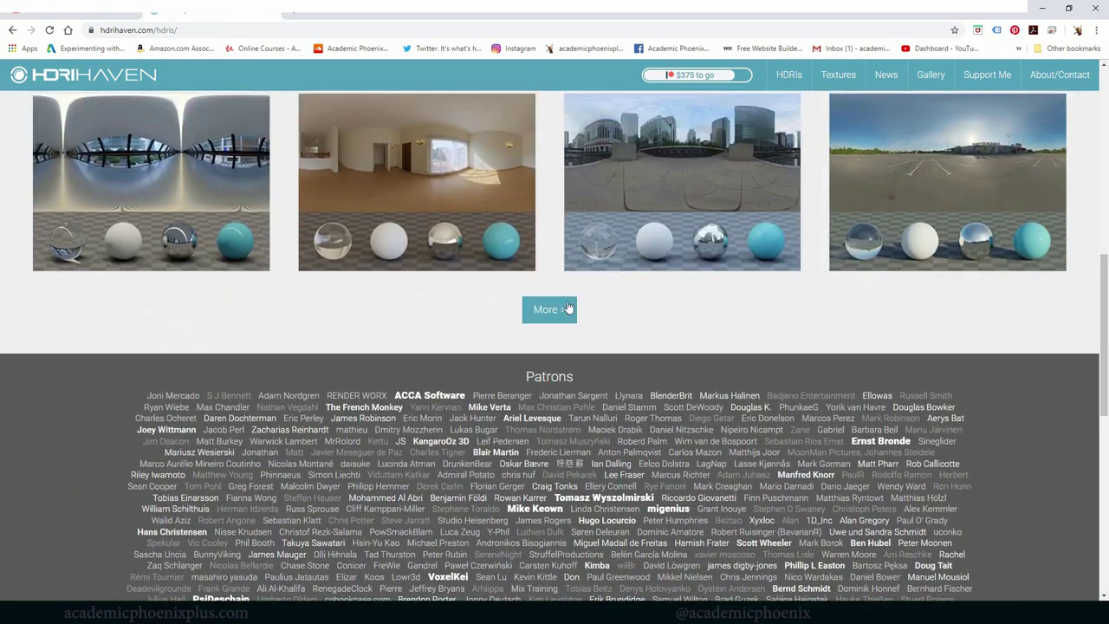
click(567, 308)
mouse_move(1099, 78)
mouse_down()
mouse_move(1082, 143)
mouse_move(1091, 75)
mouse_up()
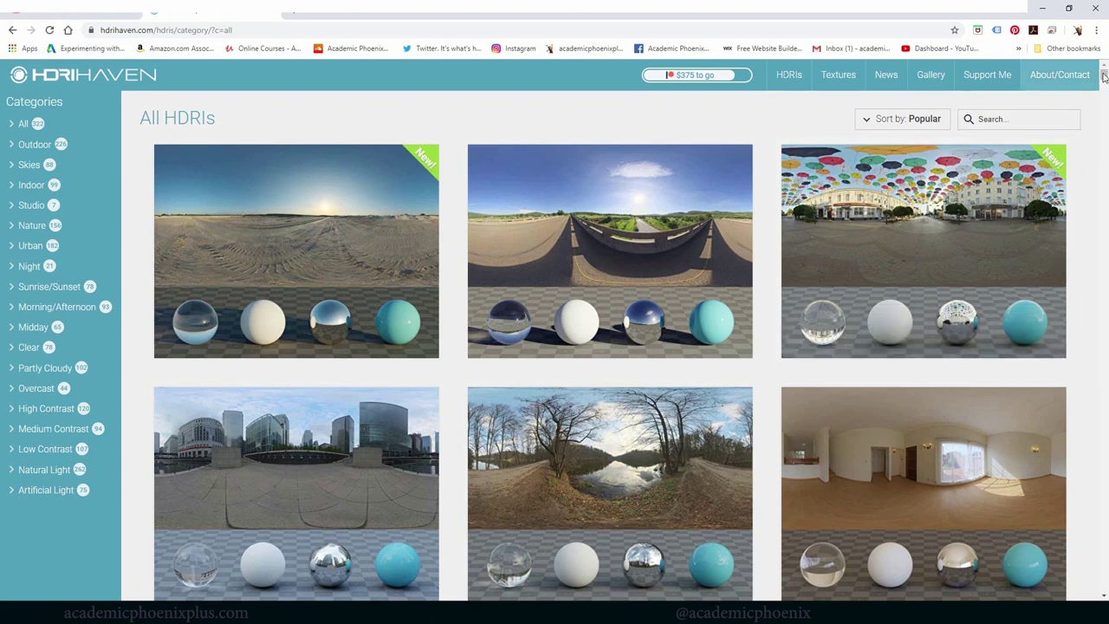
scroll(1102, 78, down, 3)
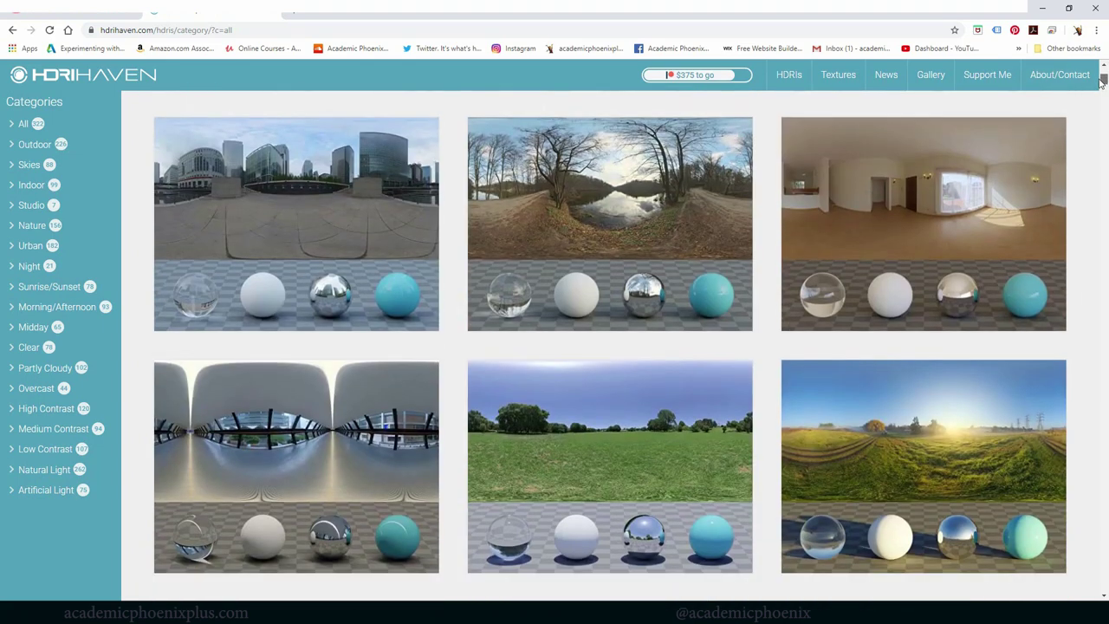
drag(1102, 78, 1088, 128)
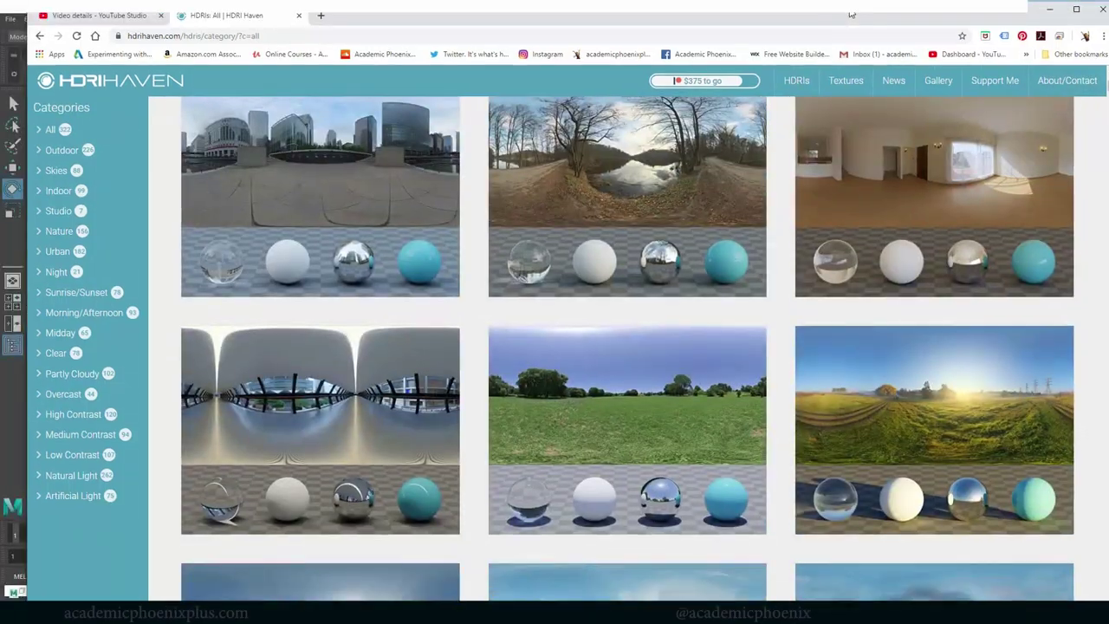
Return to Maya and check the sunset scene against the reference picture
drag(852, 14, 1108, 7)
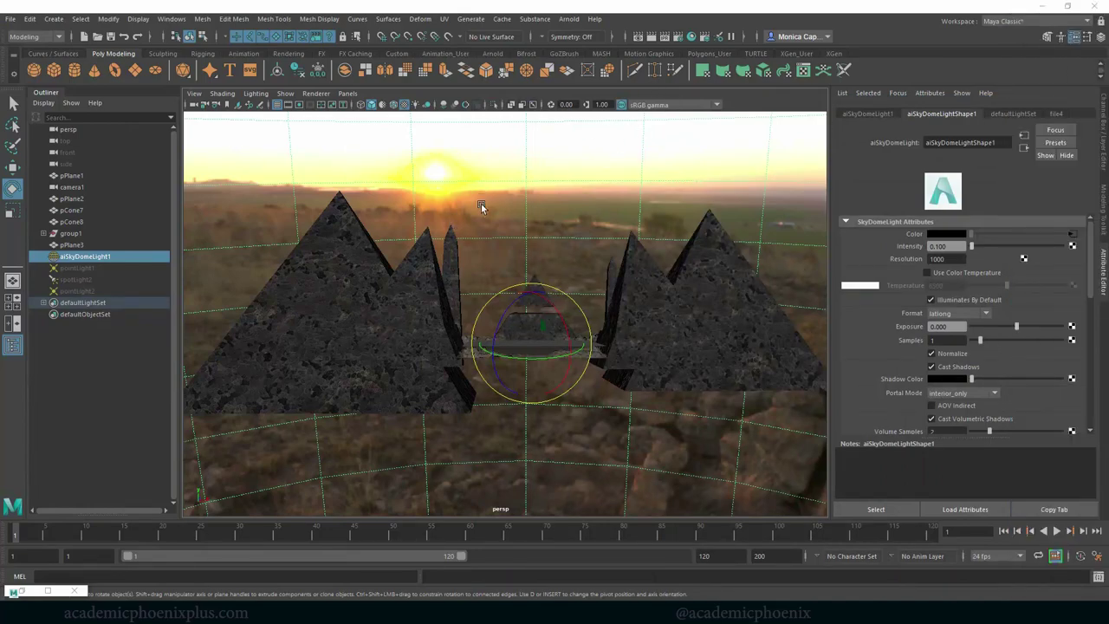
alt+drag(489, 208, 600, 457)
click(527, 606)
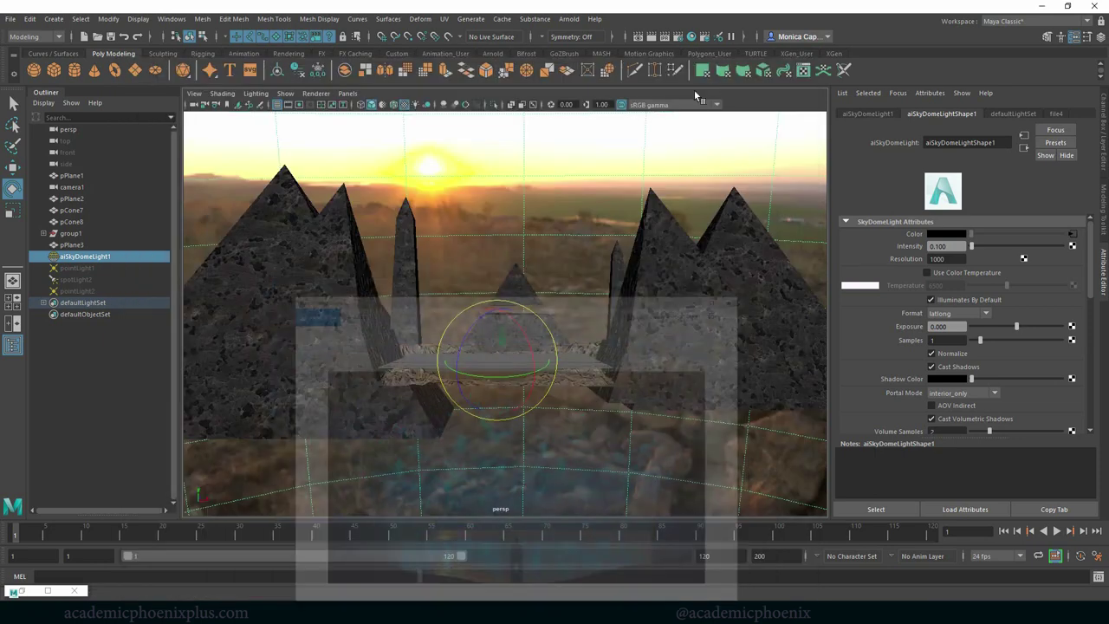
click(745, 67)
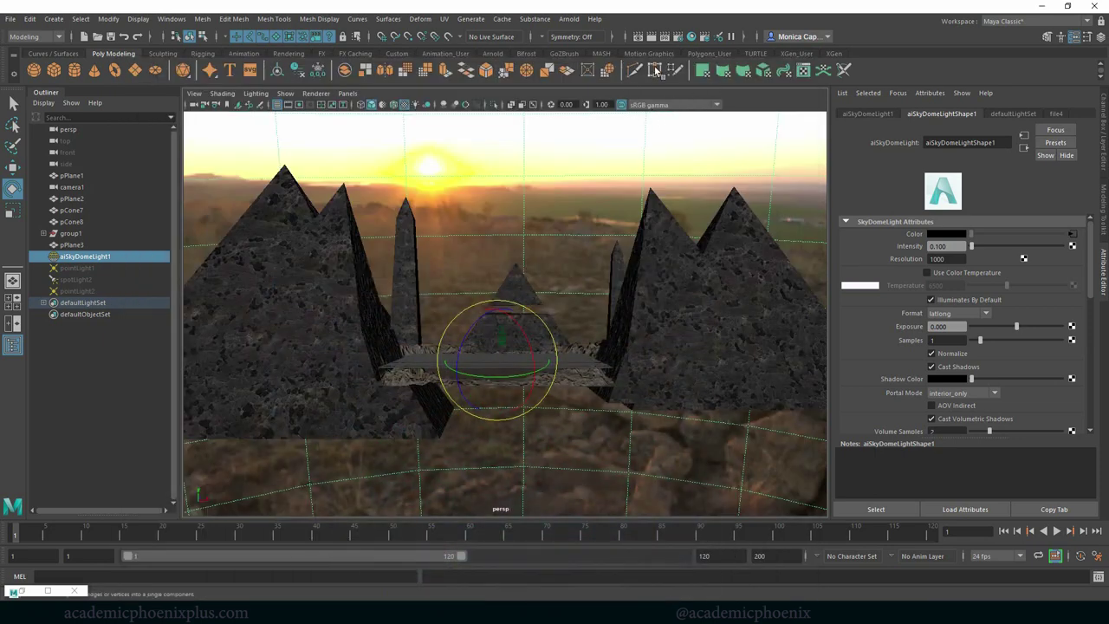
Check the Atmosphere setting and its volume and fog options in the Environment section of the Arnold render settings
click(683, 42)
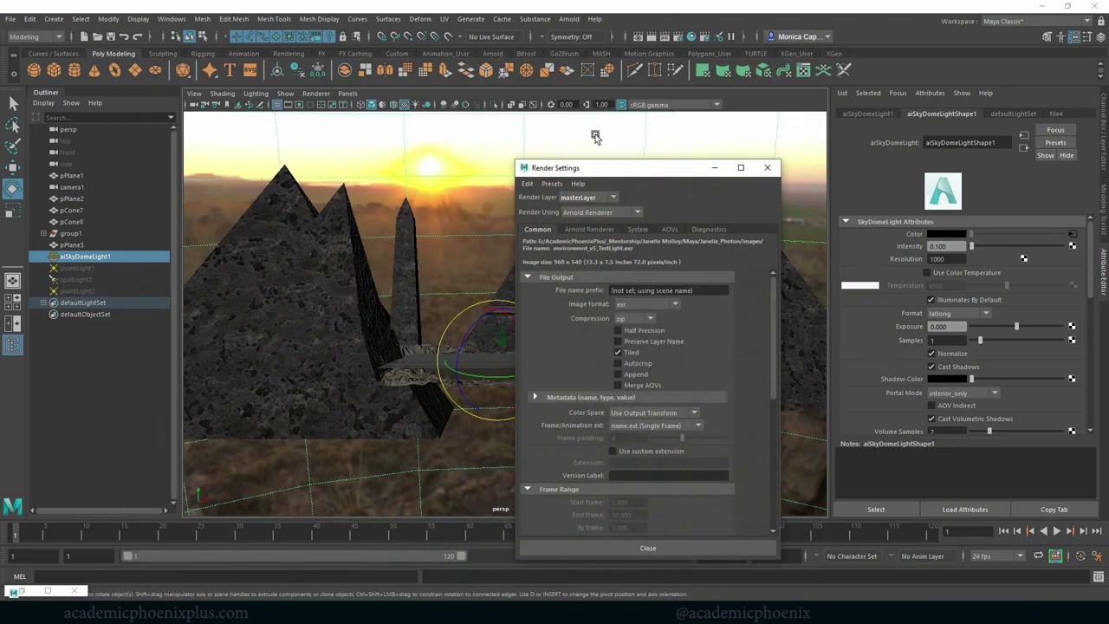
drag(624, 168, 571, 111)
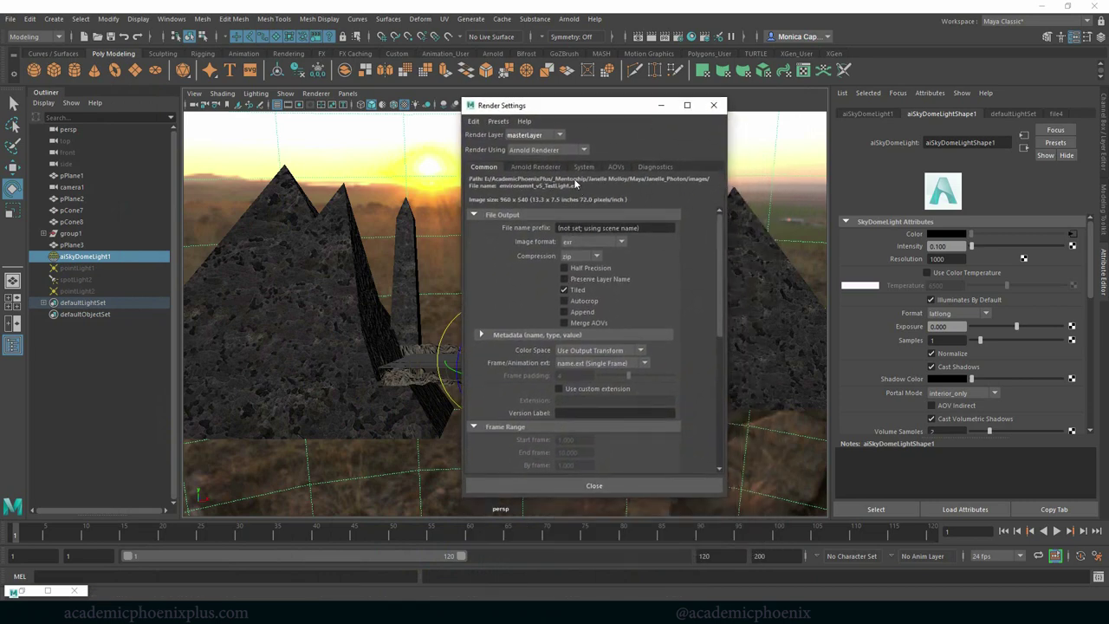
drag(720, 227, 698, 374)
click(530, 168)
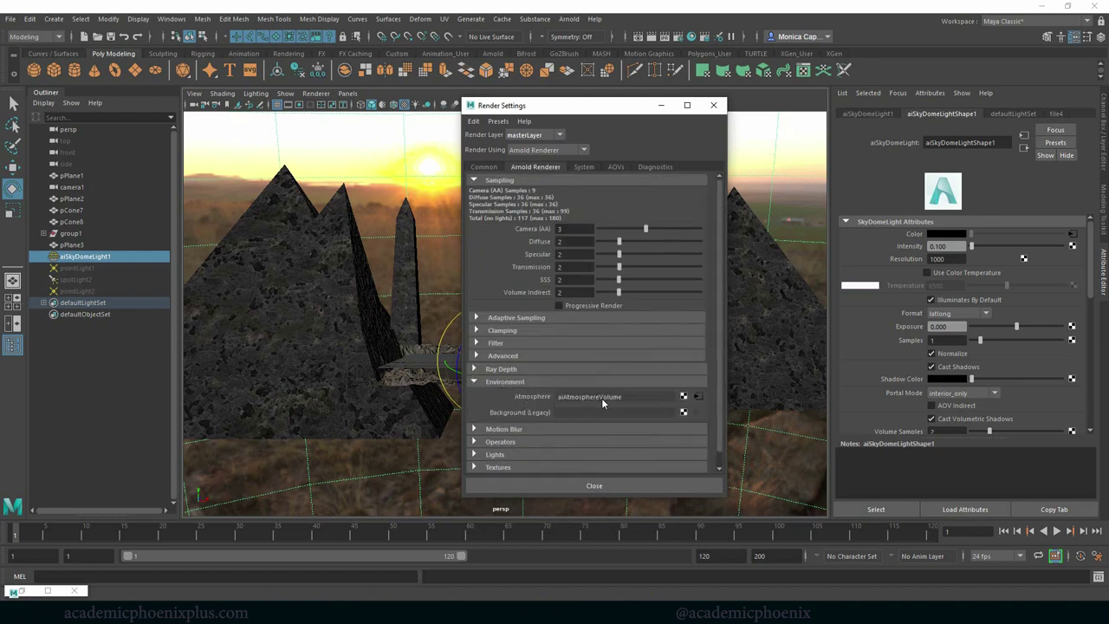
right_click(684, 397)
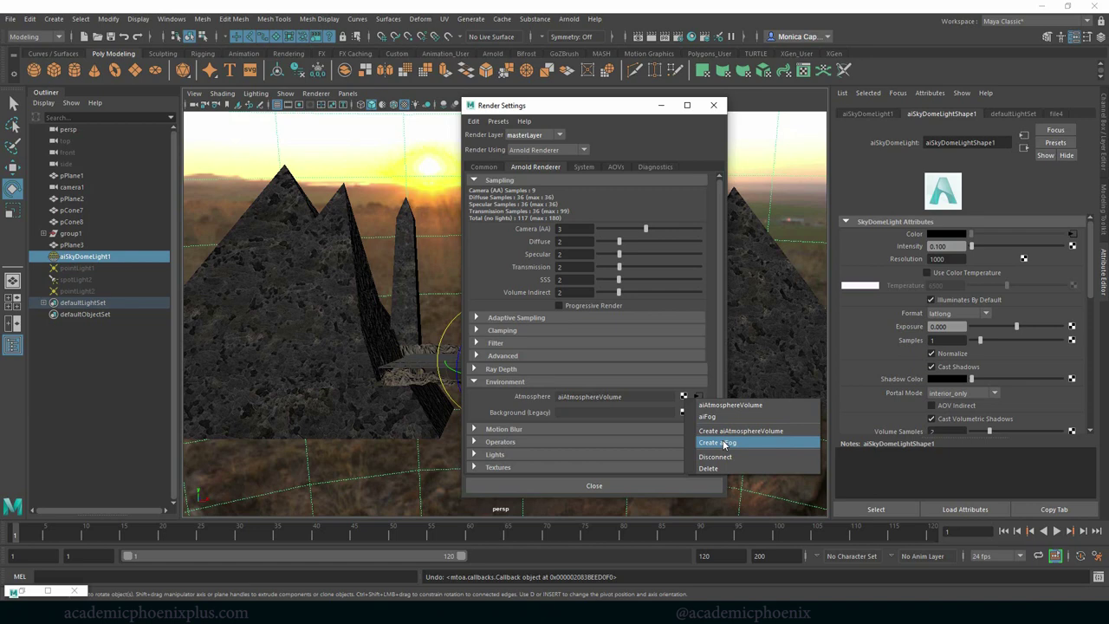
click(576, 402)
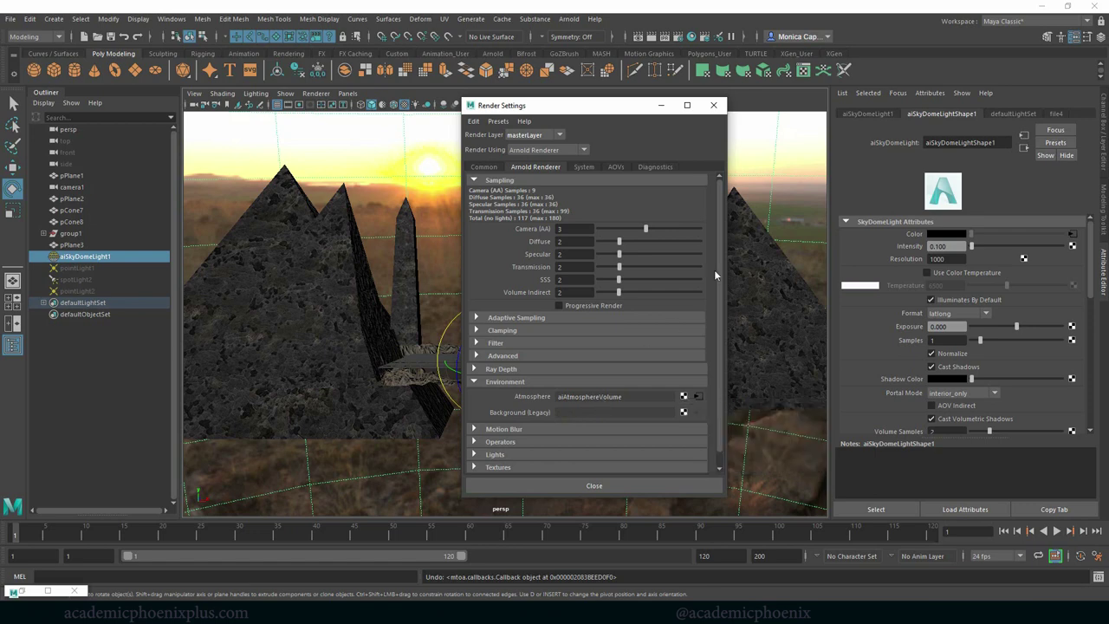
click(713, 105)
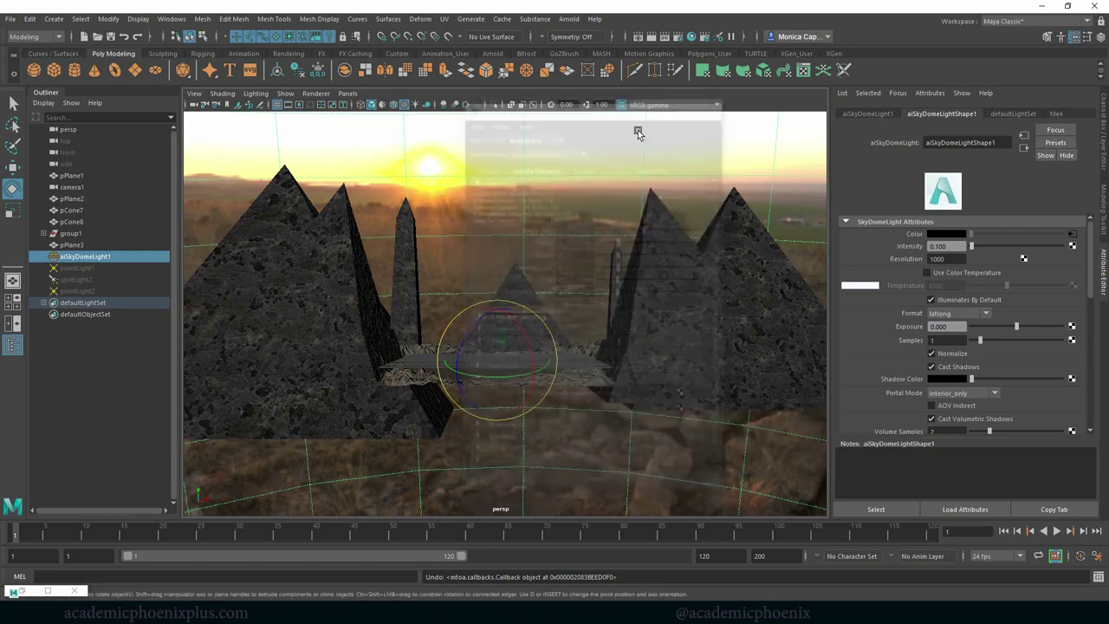
Create a point light and raise it above the platform between the pyramids
click(98, 269)
click(55, 19)
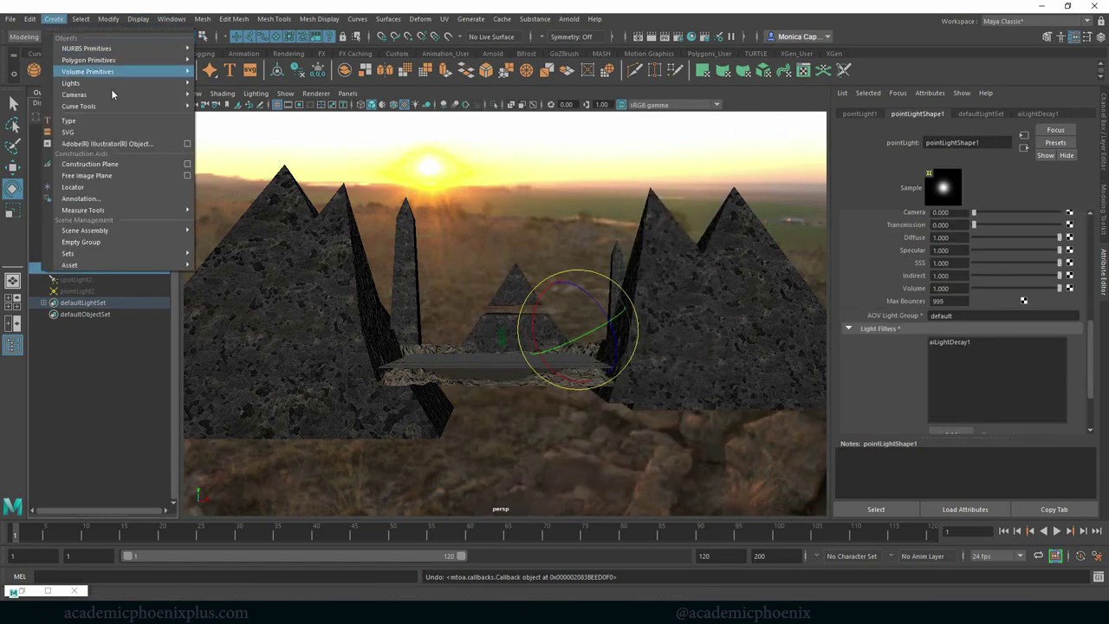
mouse_move(130, 83)
click(234, 106)
key(w)
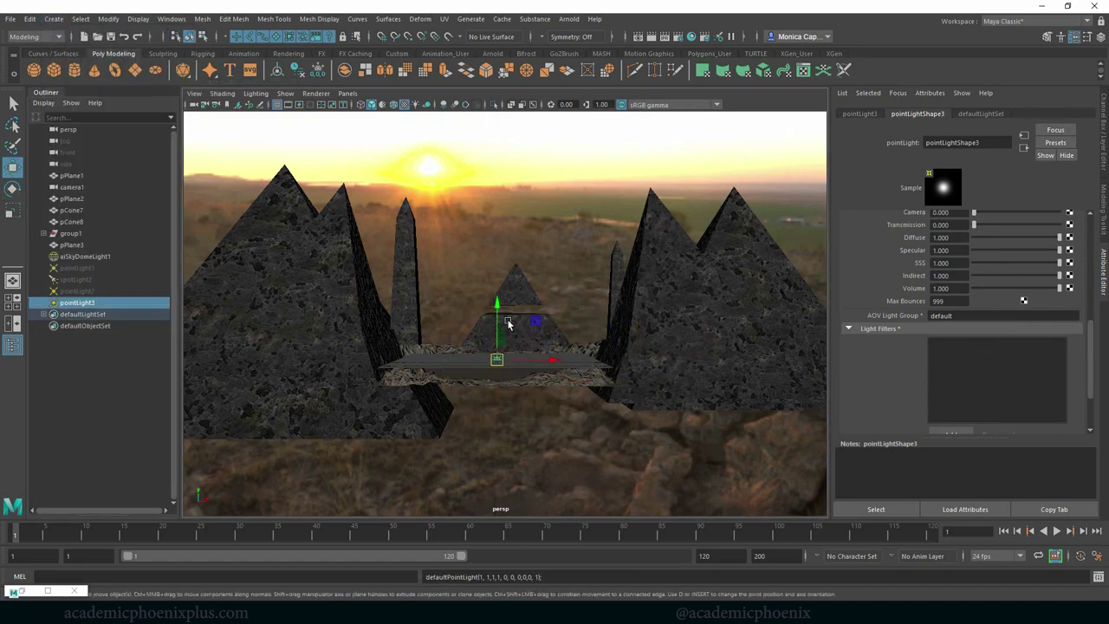
click(508, 279)
key(ctrl+z)
drag(503, 318, 502, 186)
Render the scene with Arnold and shift the new point light sideways toward the slim obelisk beside the right-hand pyramids
click(570, 19)
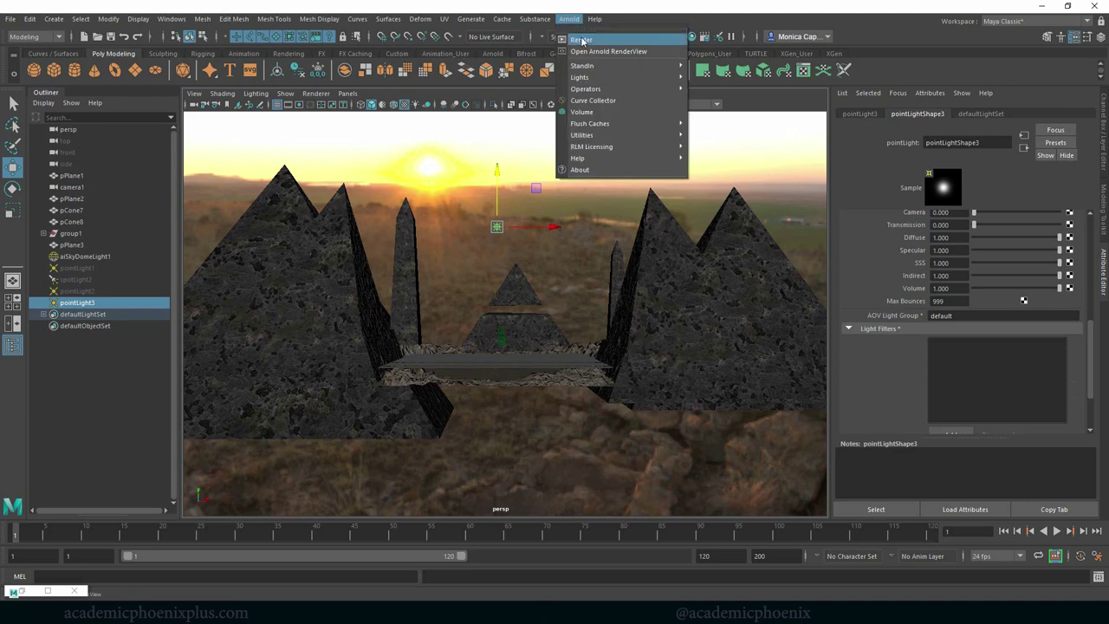
click(582, 38)
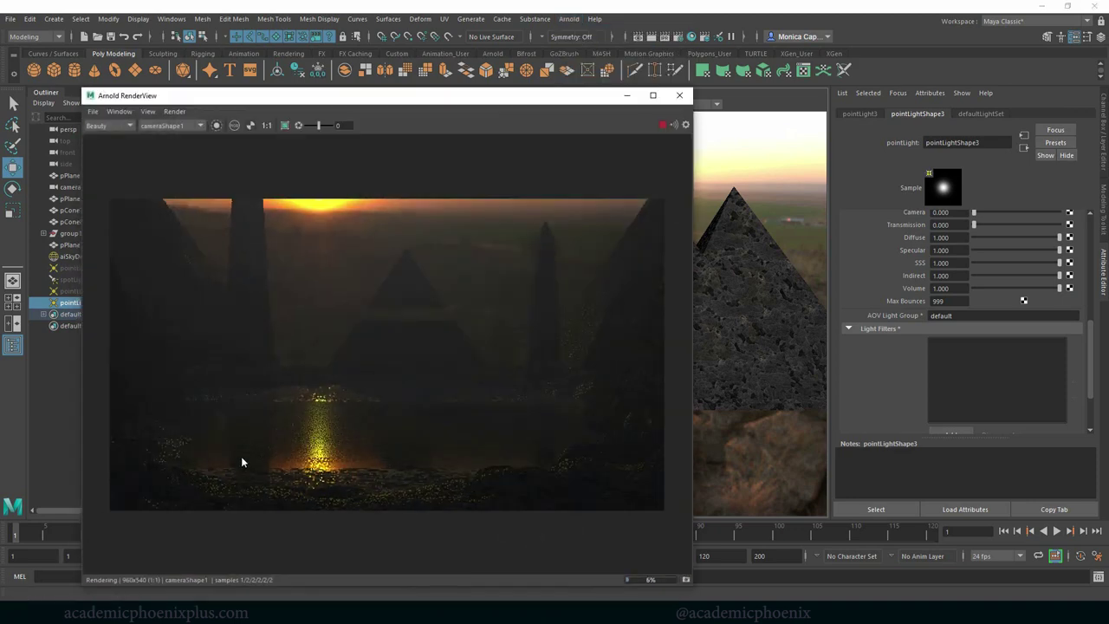
drag(603, 95, 436, 146)
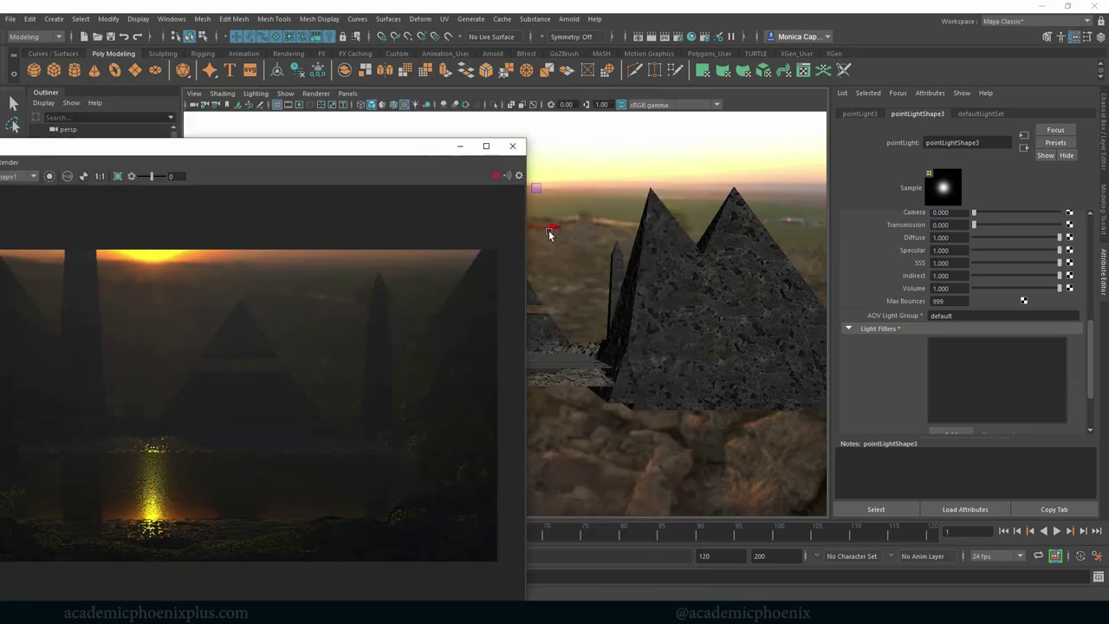
drag(623, 232, 660, 229)
middle_drag(660, 229, 621, 226)
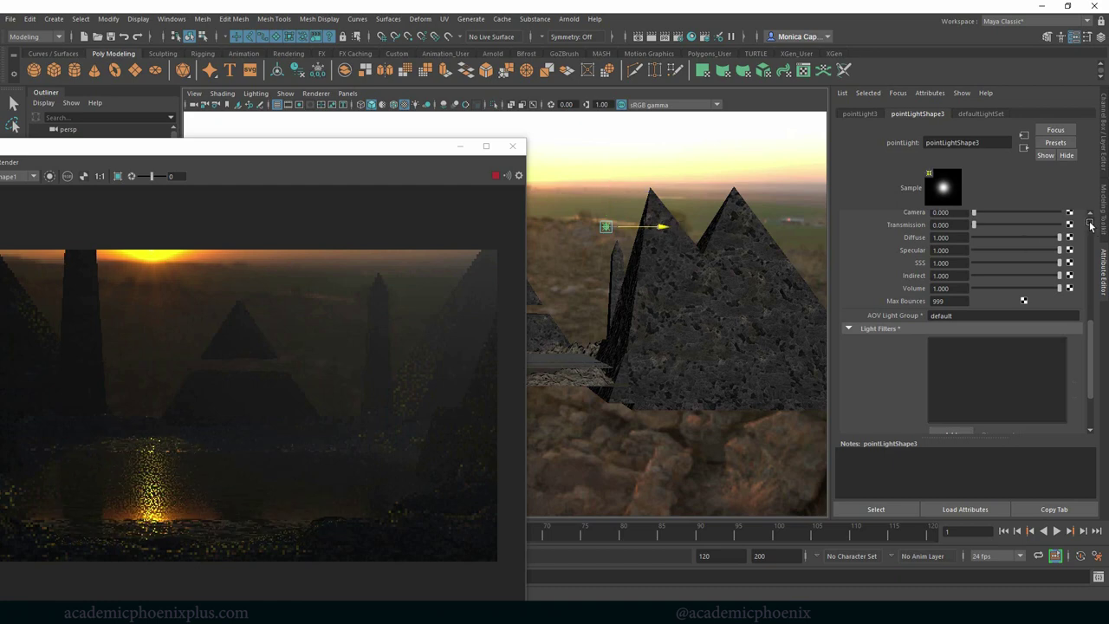
Try intensities of 411, 50 and 10 on the new point light
scroll(1093, 228, up, 5)
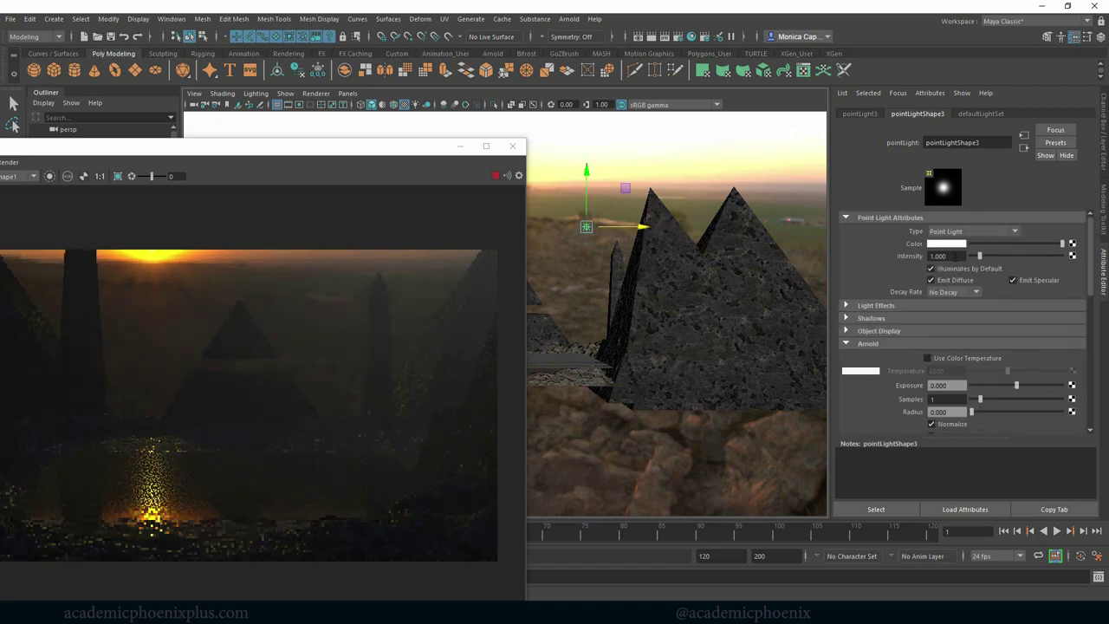
click(944, 256)
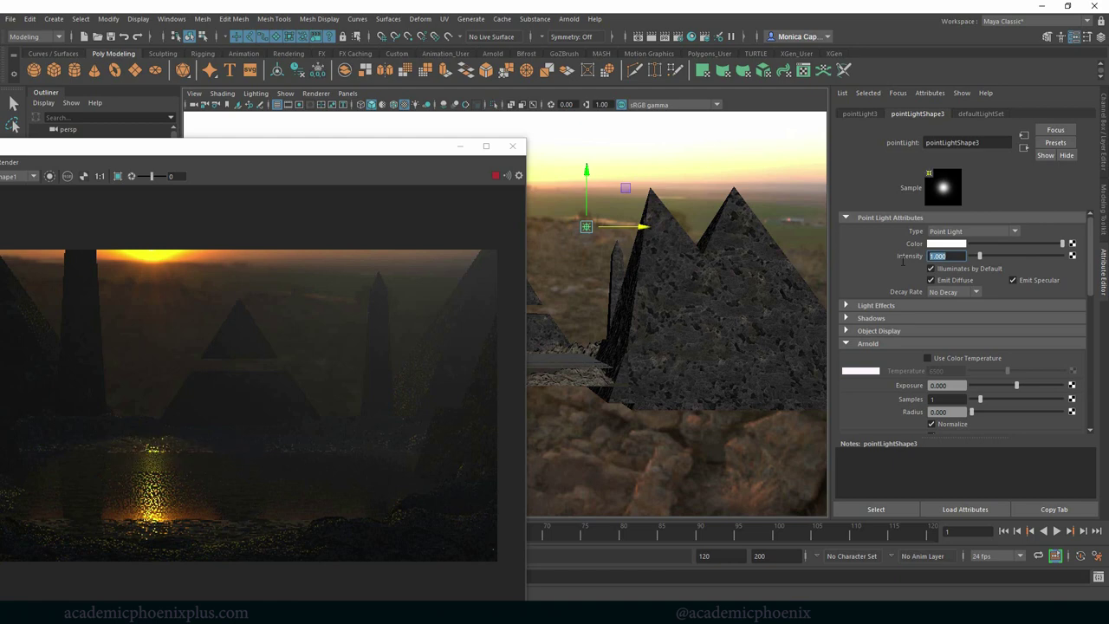
text(411)
key(Return)
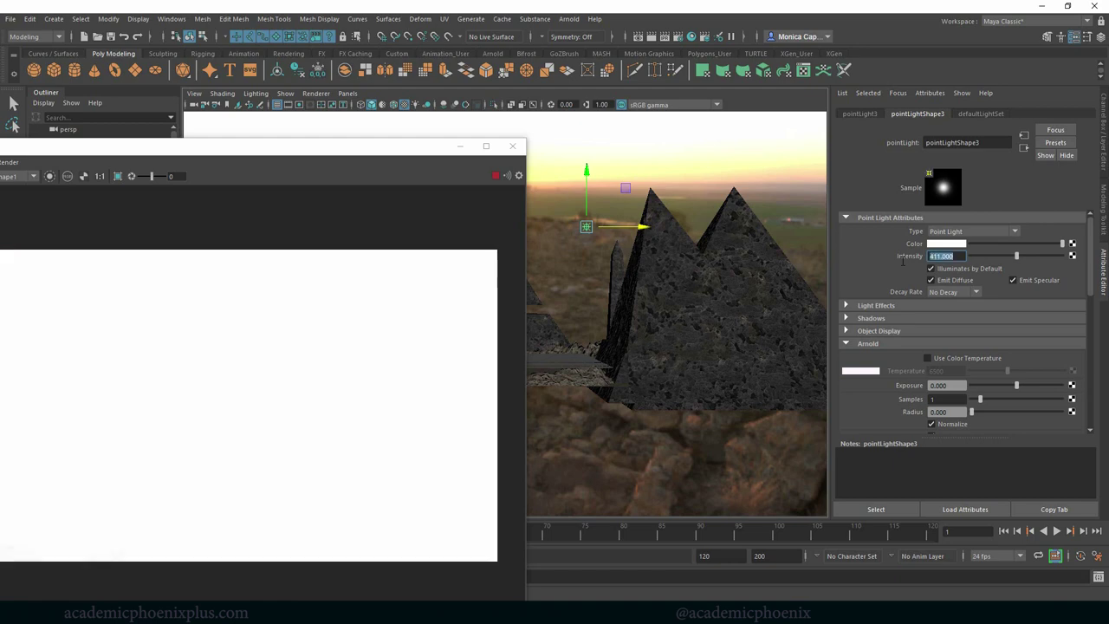
text(50)
key(Return)
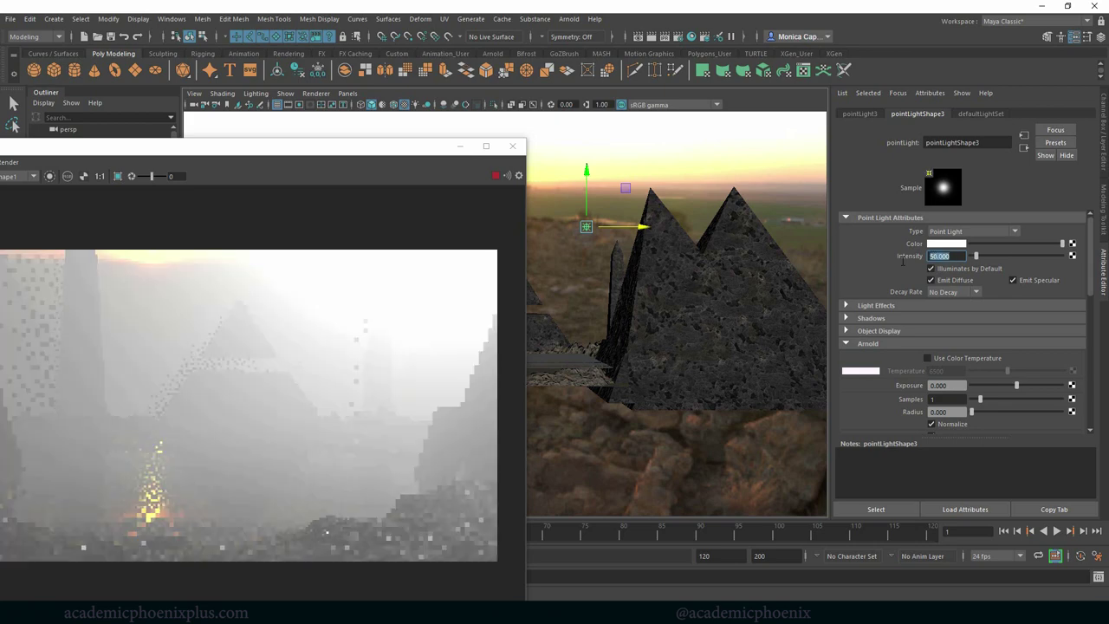
text(10)
key(Return)
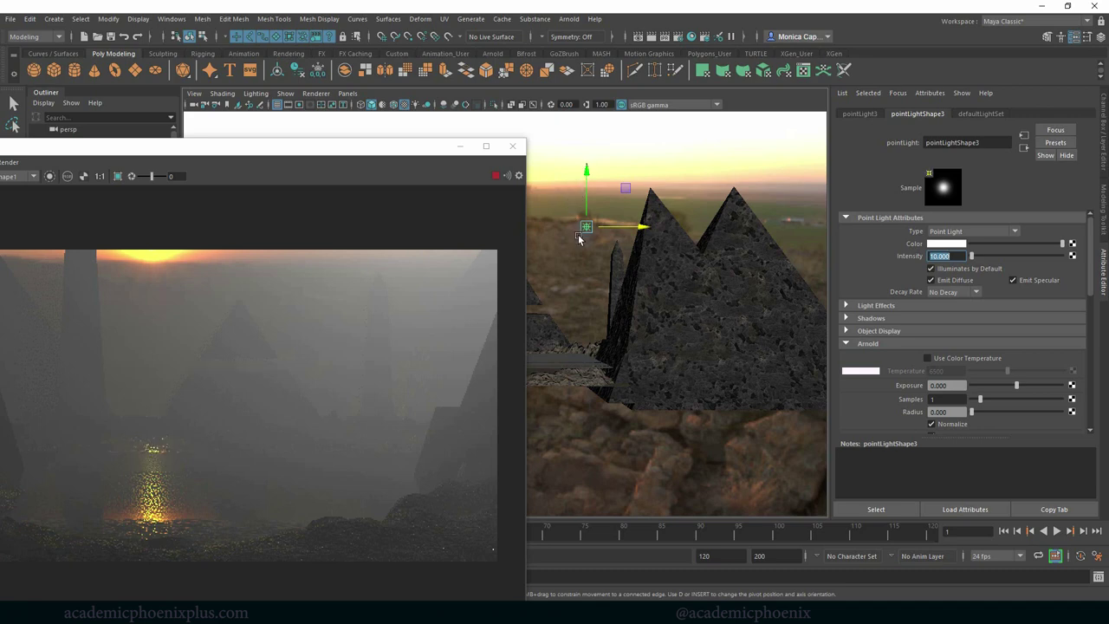
Lower the point light to beside the central pyramid and set its intensity to 1
drag(580, 242, 581, 261)
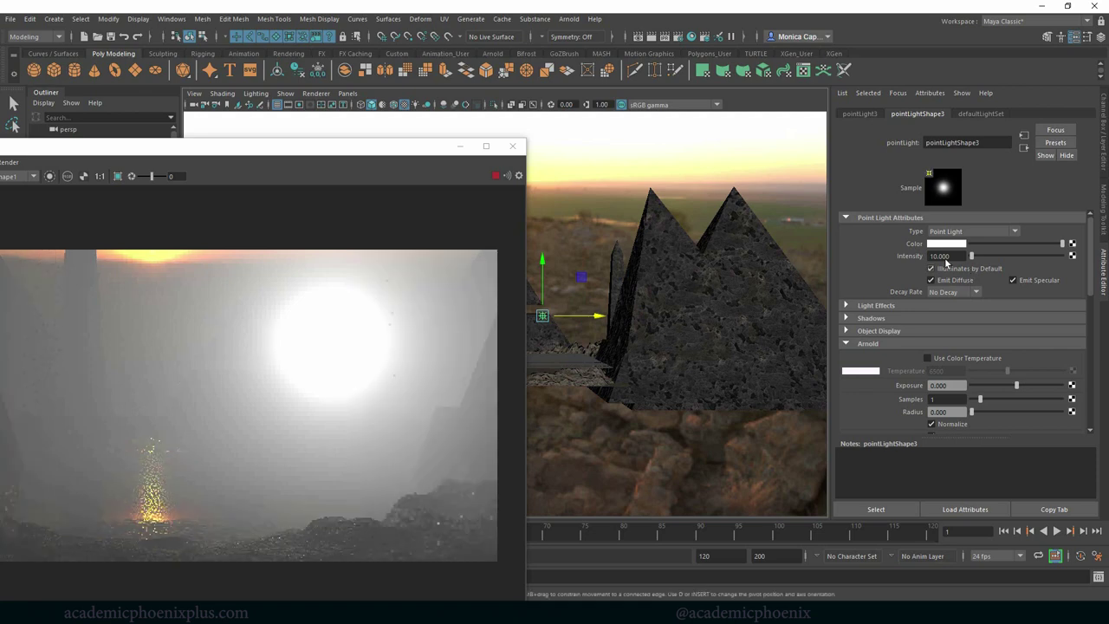
drag(953, 256, 918, 258)
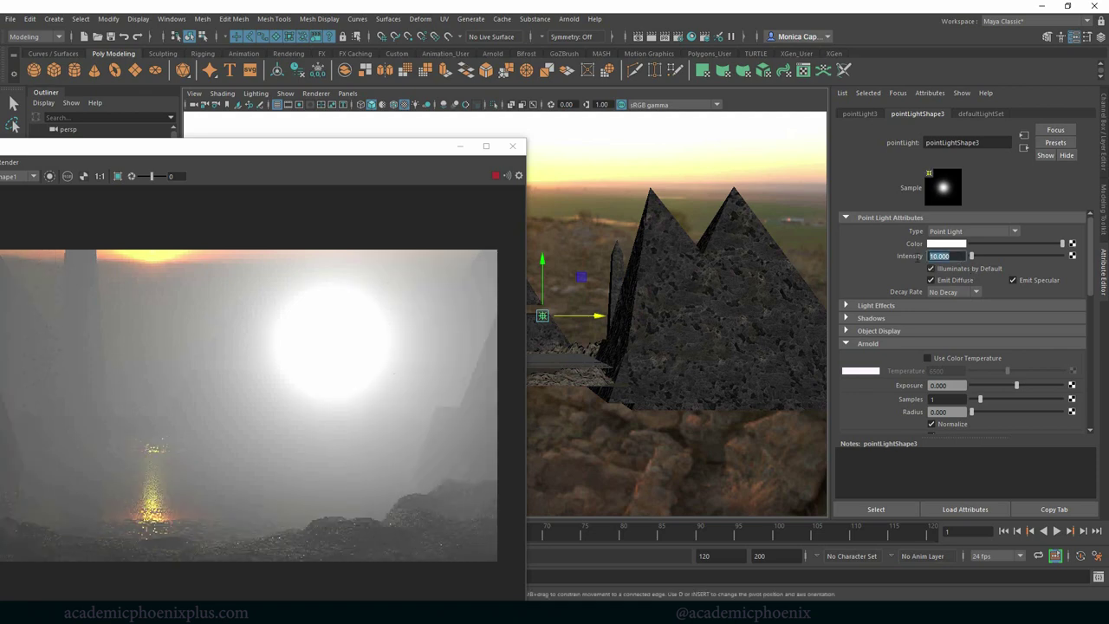
text(1)
key(Return)
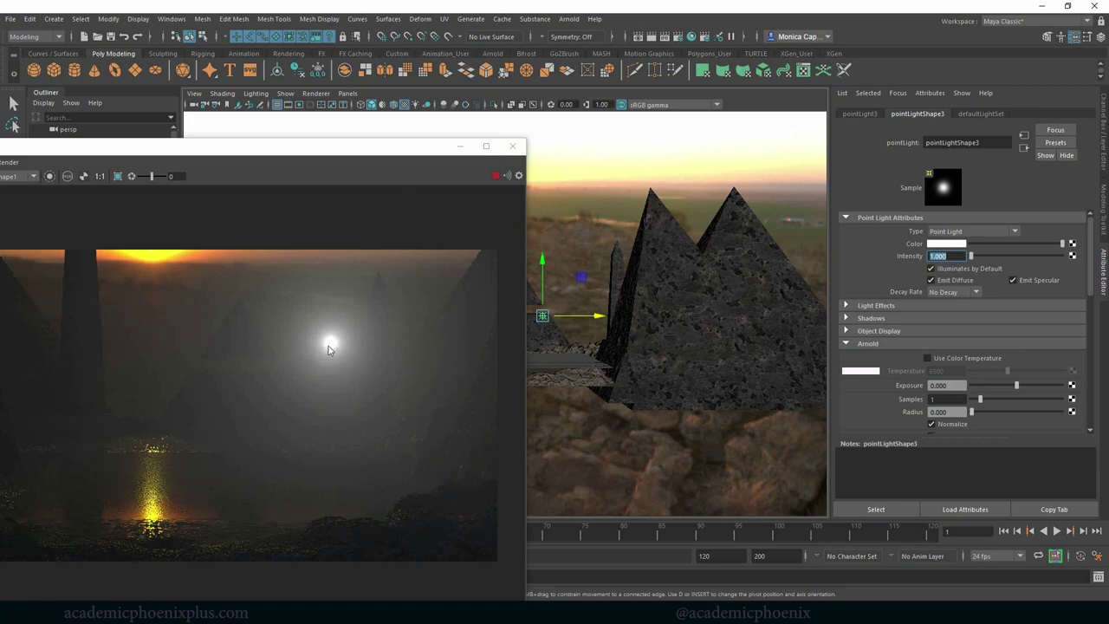
Colour the point light cyan and shift its hue slightly toward blue
click(953, 245)
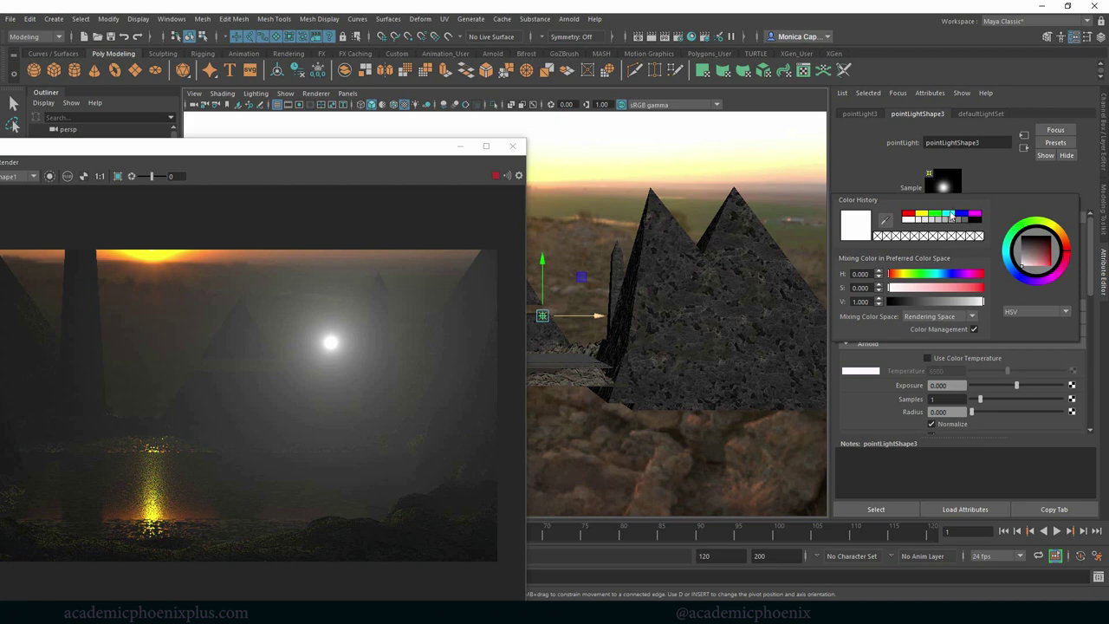
click(944, 215)
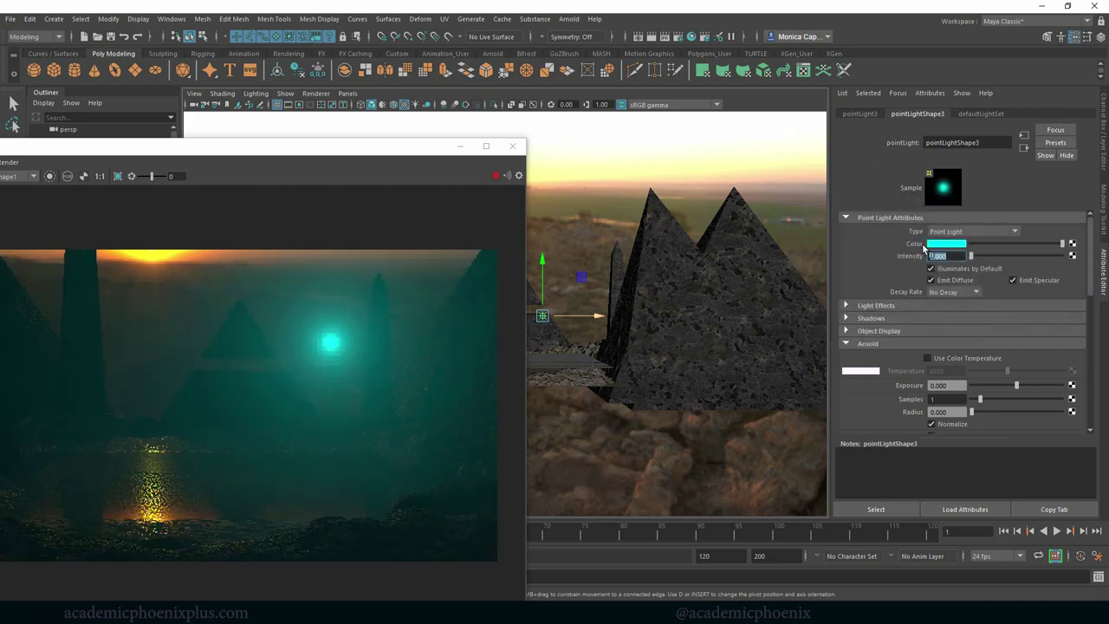
click(943, 244)
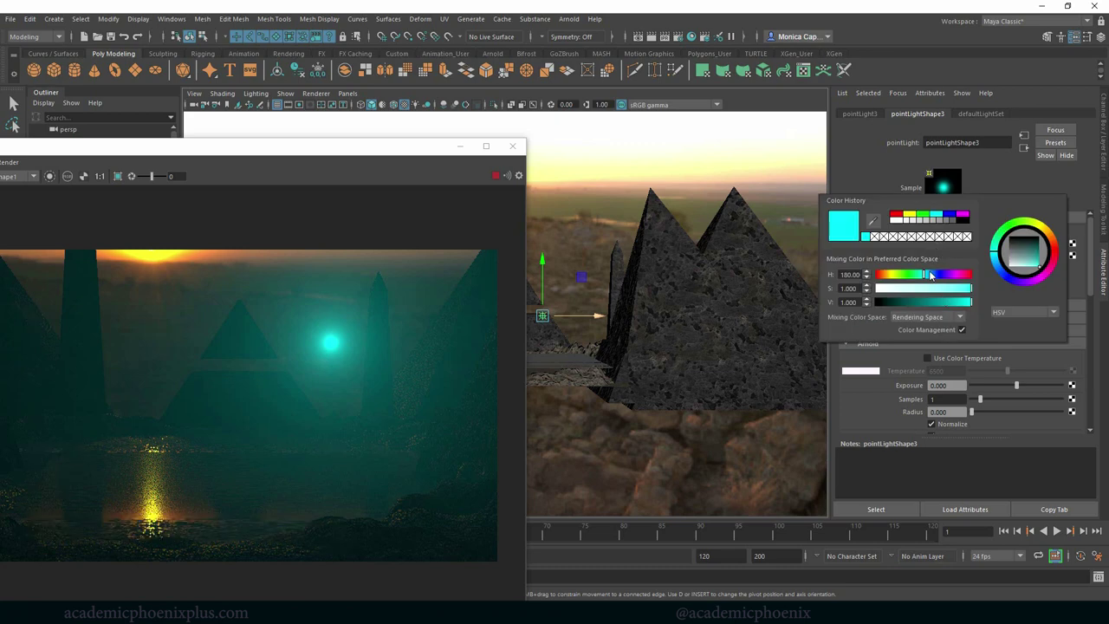
drag(931, 275, 935, 275)
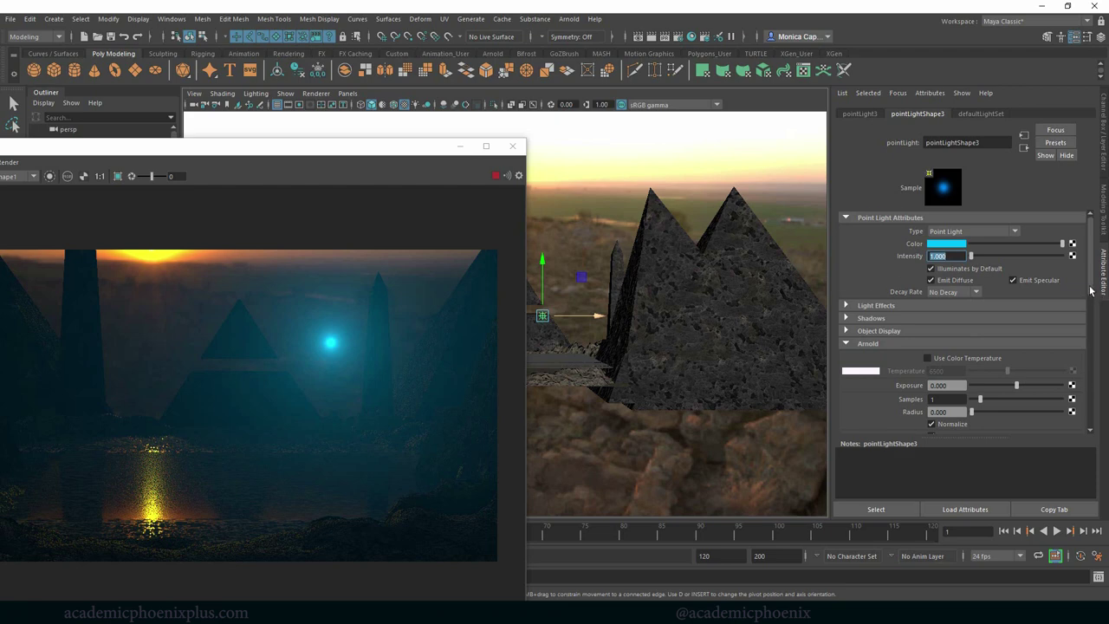
Add a Light Decay filter to the point light and open the filter's attributes
drag(1090, 291, 1092, 402)
click(957, 381)
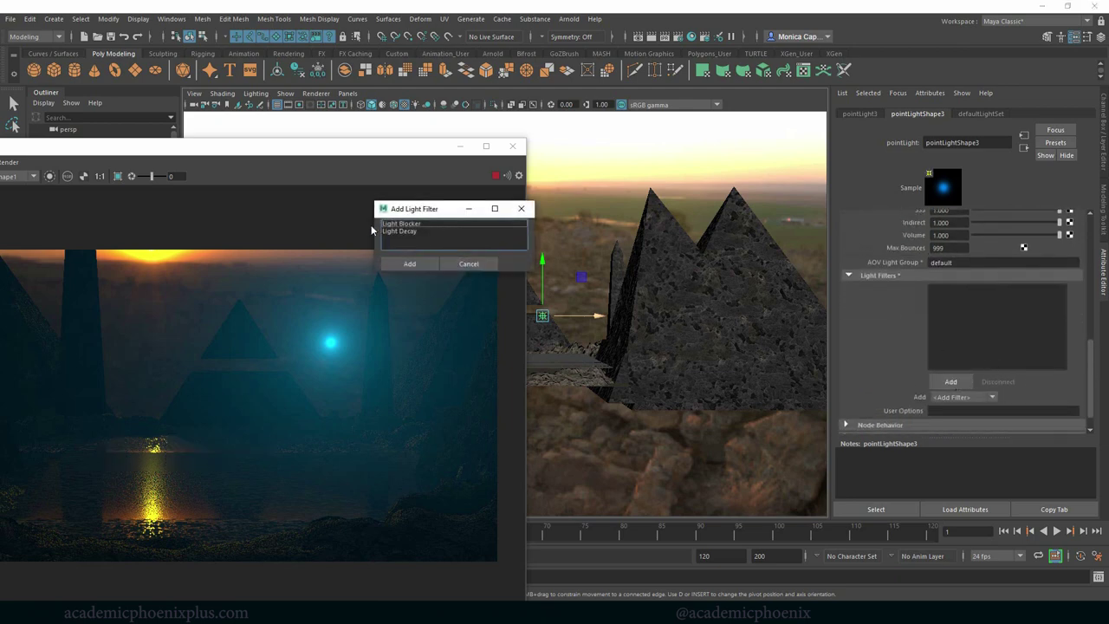
click(409, 231)
click(411, 264)
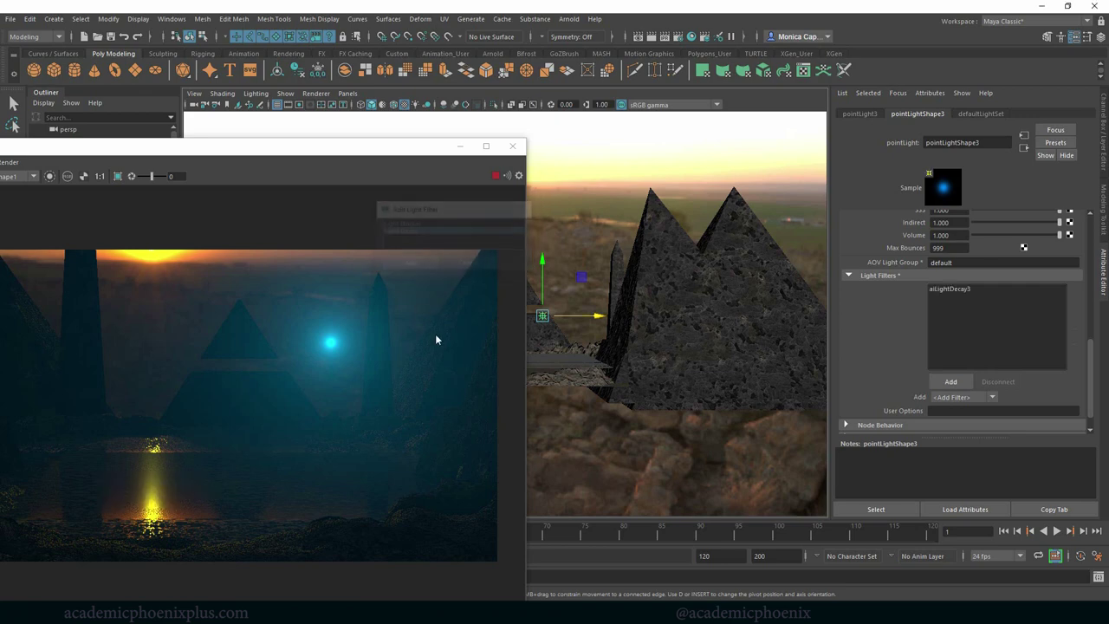
click(966, 291)
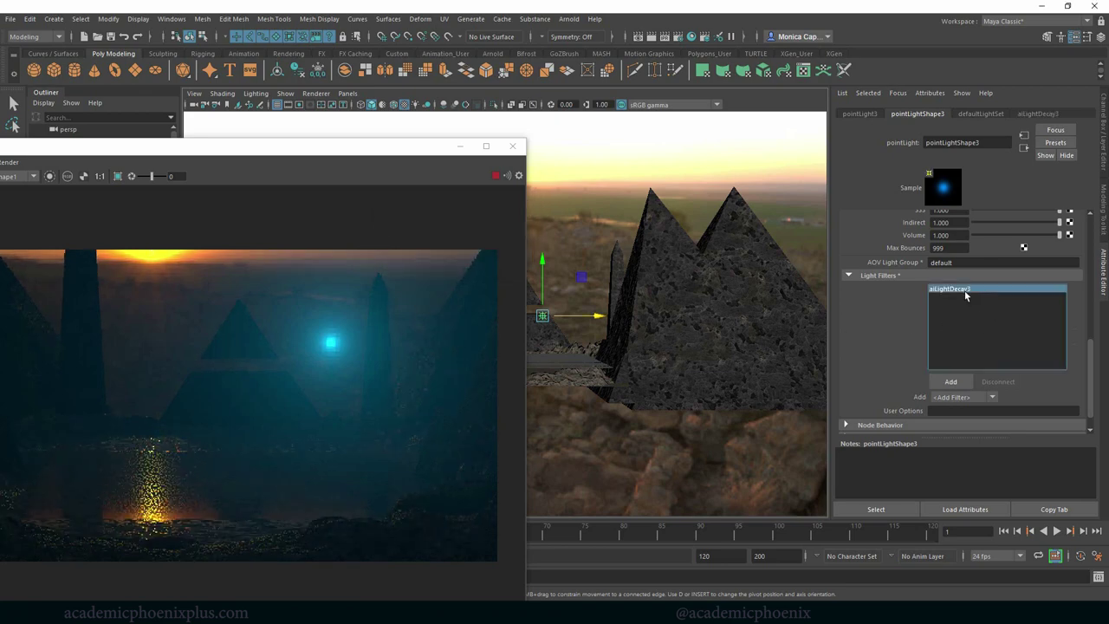
double_click(966, 291)
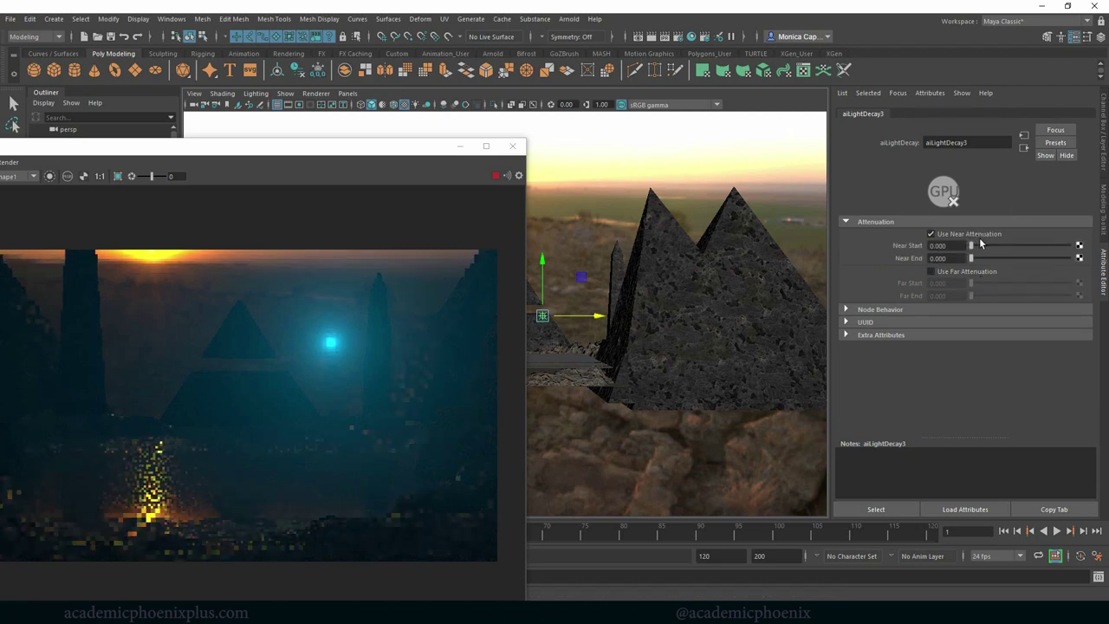
Enable near attenuation on the light decay filter, try Near Start values of 1, 0.2 and 0.5, and set it to 0.7
click(977, 246)
drag(977, 245, 970, 247)
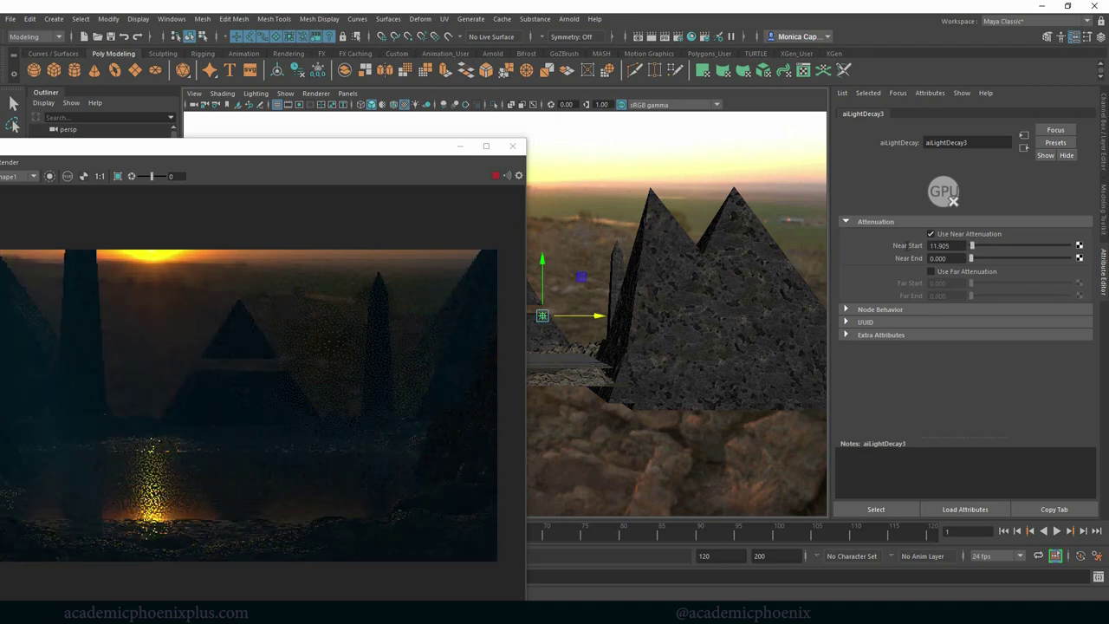
drag(897, 246, 890, 250)
text(1)
key(Return)
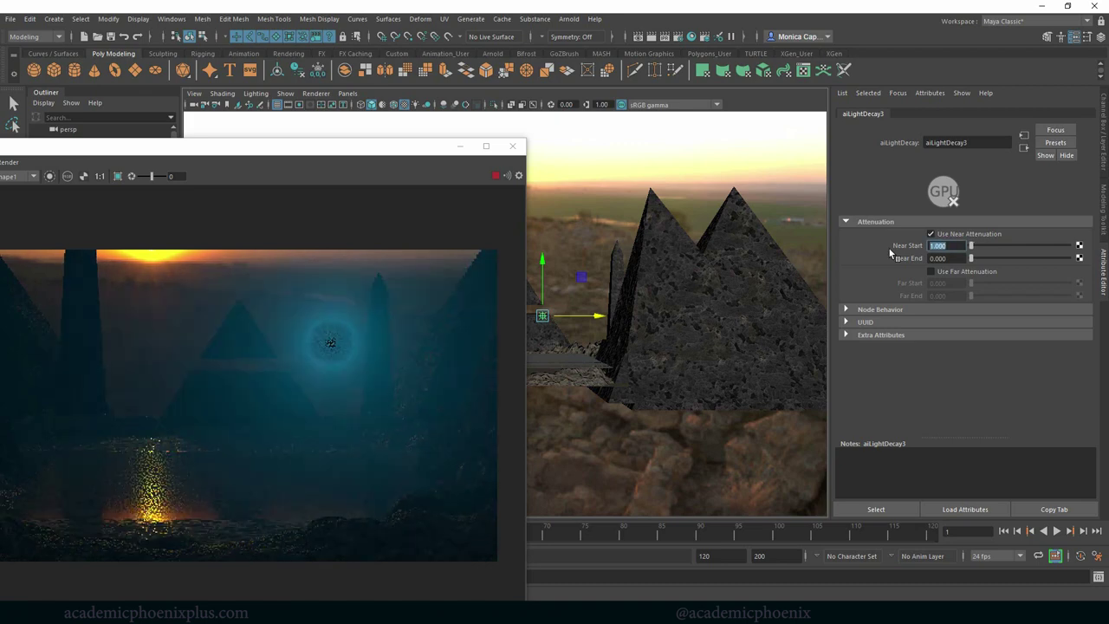
text(0.2)
key(Return)
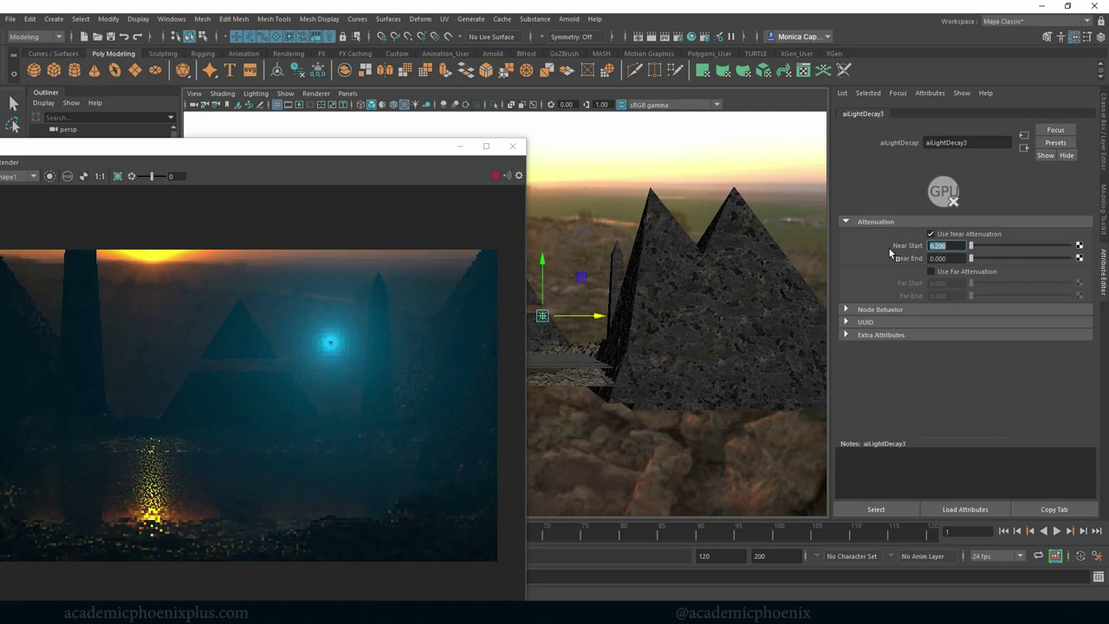
text(0.5)
key(Return)
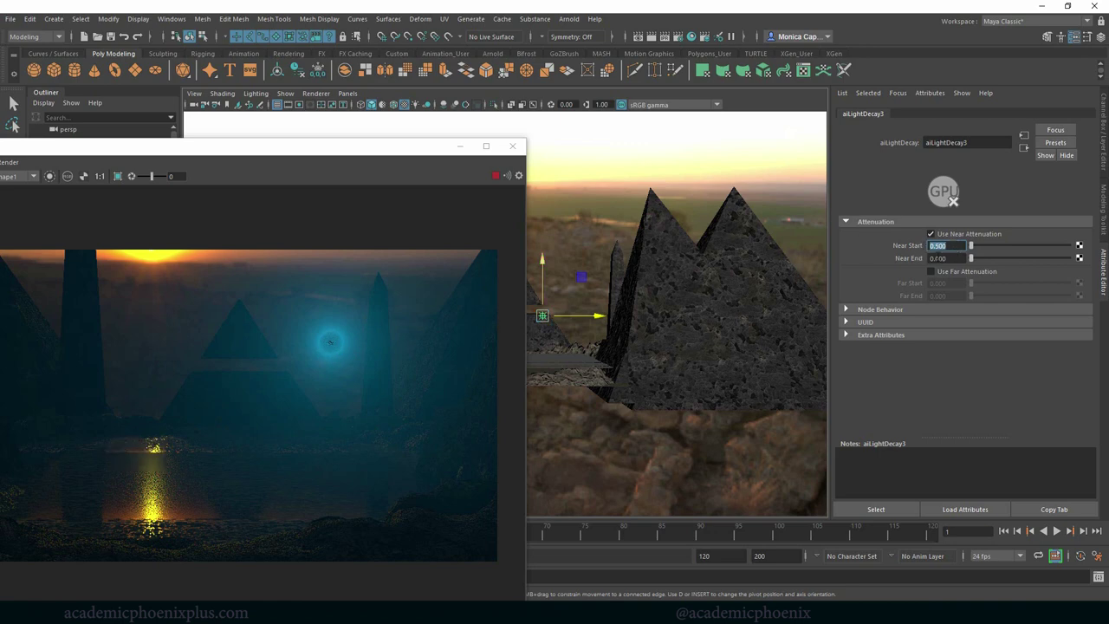
key(BackSpace)
key(Return)
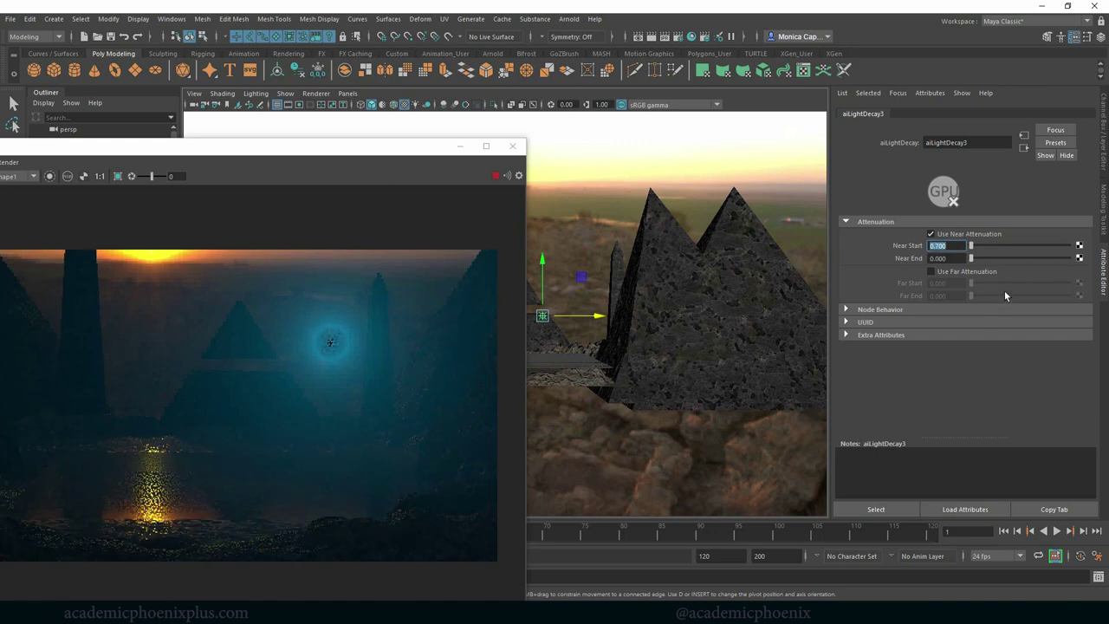
Set the Near End of the light decay filter to 1
drag(974, 258, 975, 257)
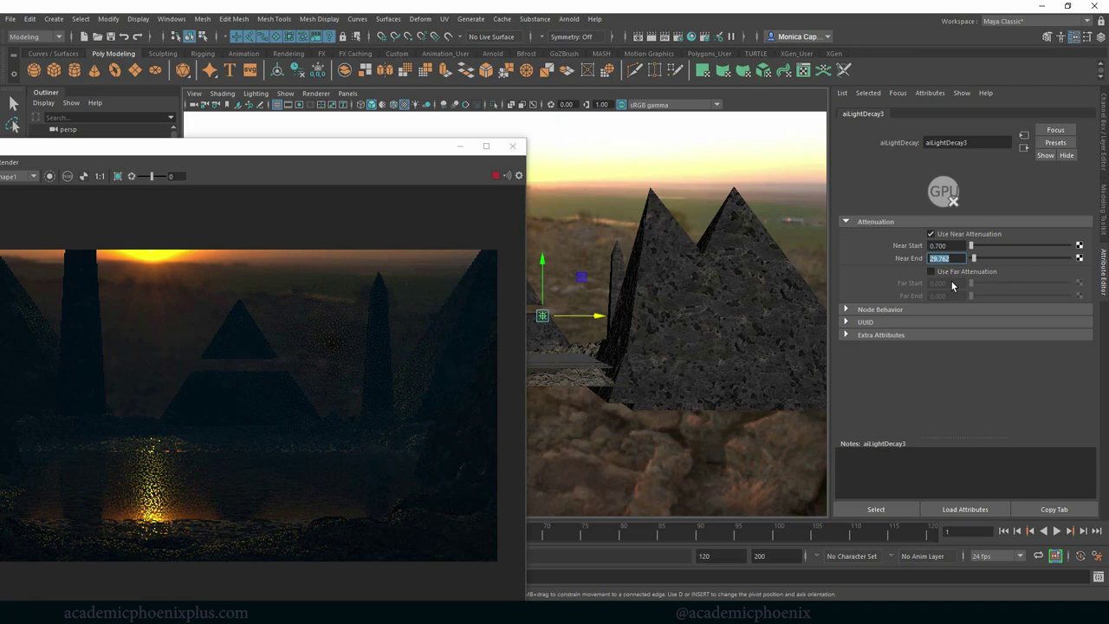
text(1)
key(Return)
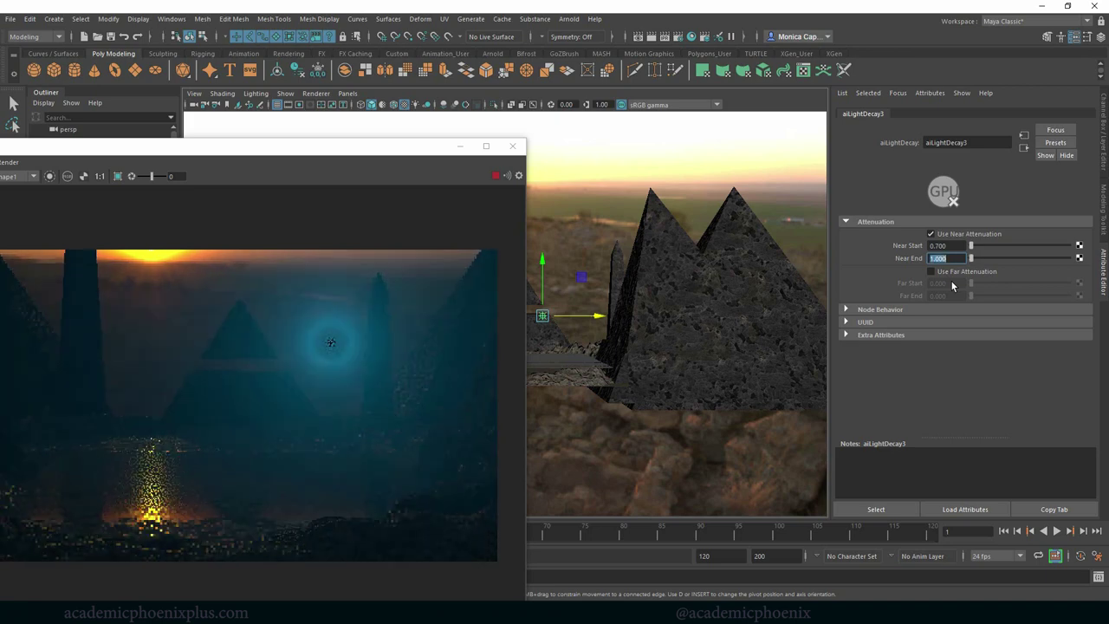
Set the light decay filter's Near End to 2 and lower its Near Start to 0
text(2)
key(Return)
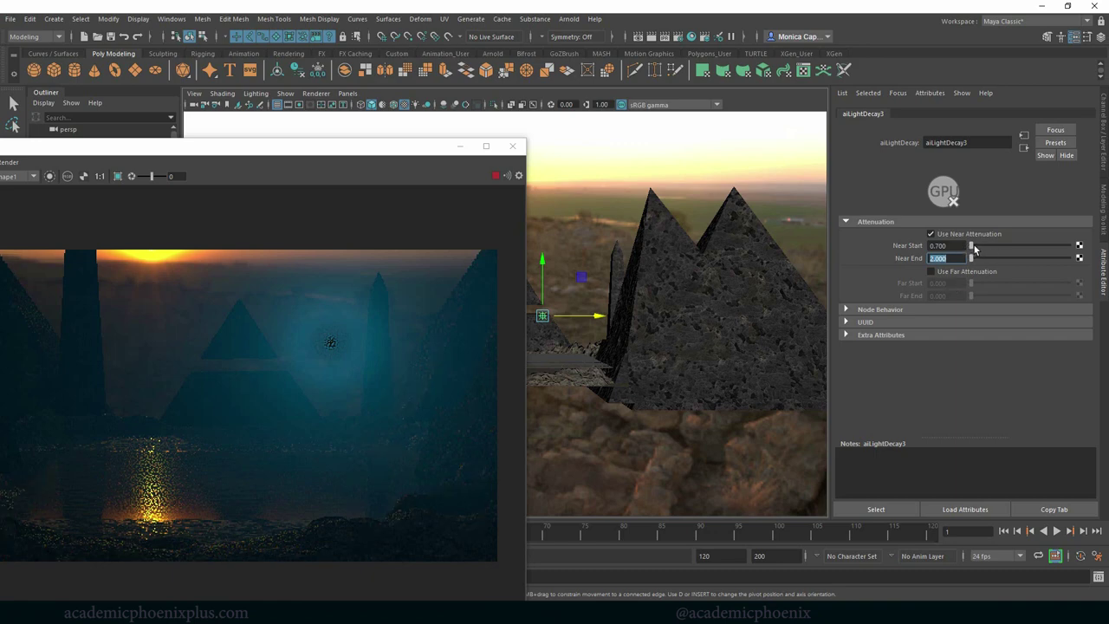
drag(971, 246, 894, 251)
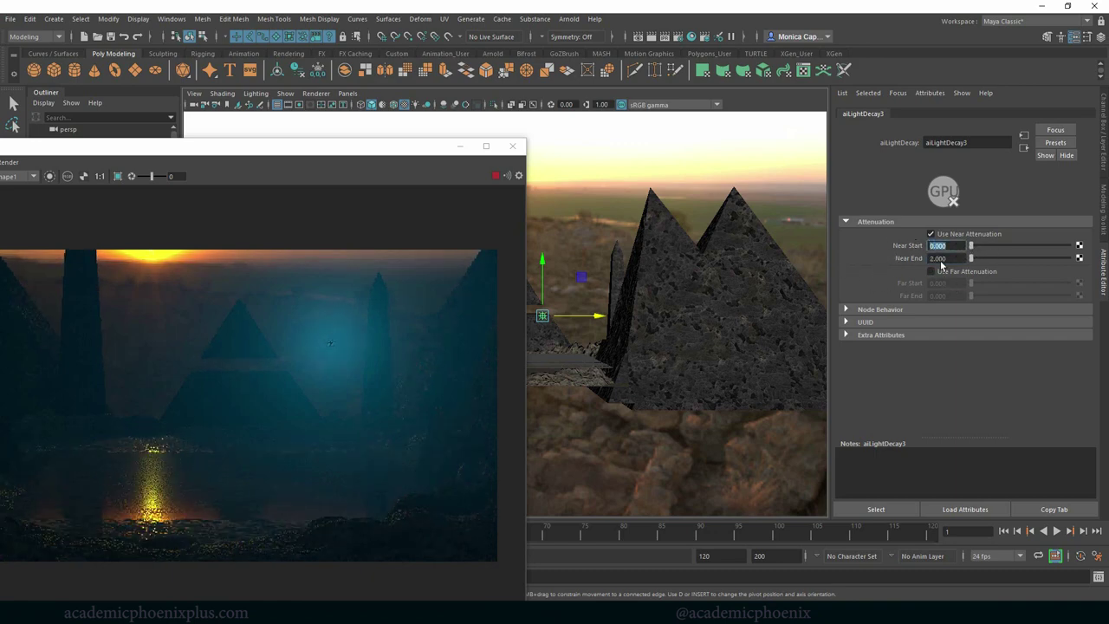
key(Tab)
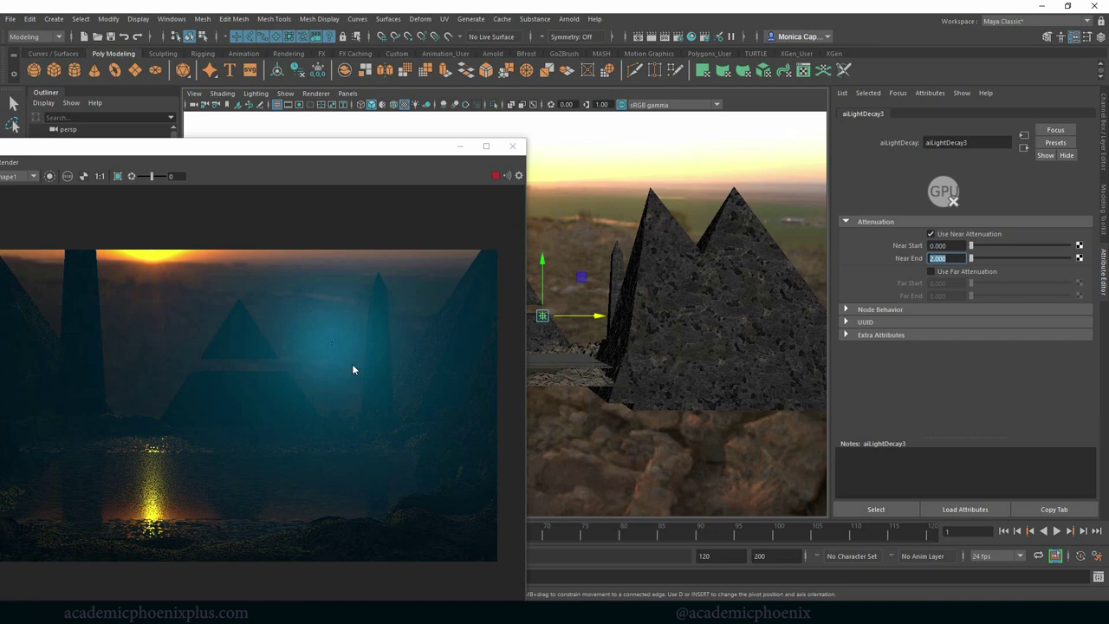
Delete pointLight3, and unhide pointLight1 and pointLight2
click(512, 146)
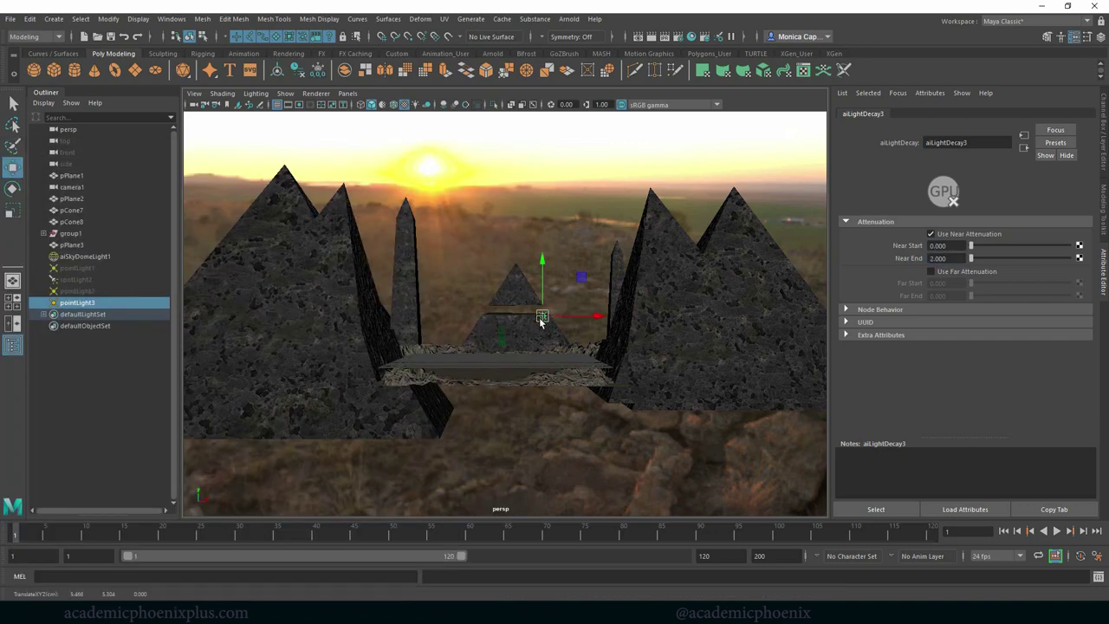
key(Delete)
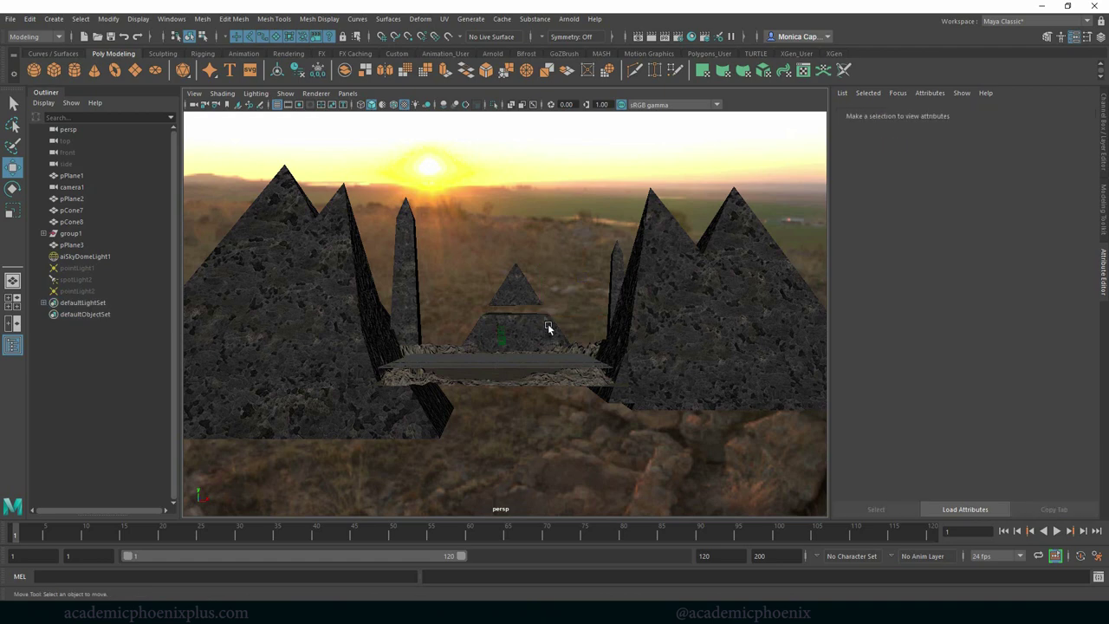
click(97, 291)
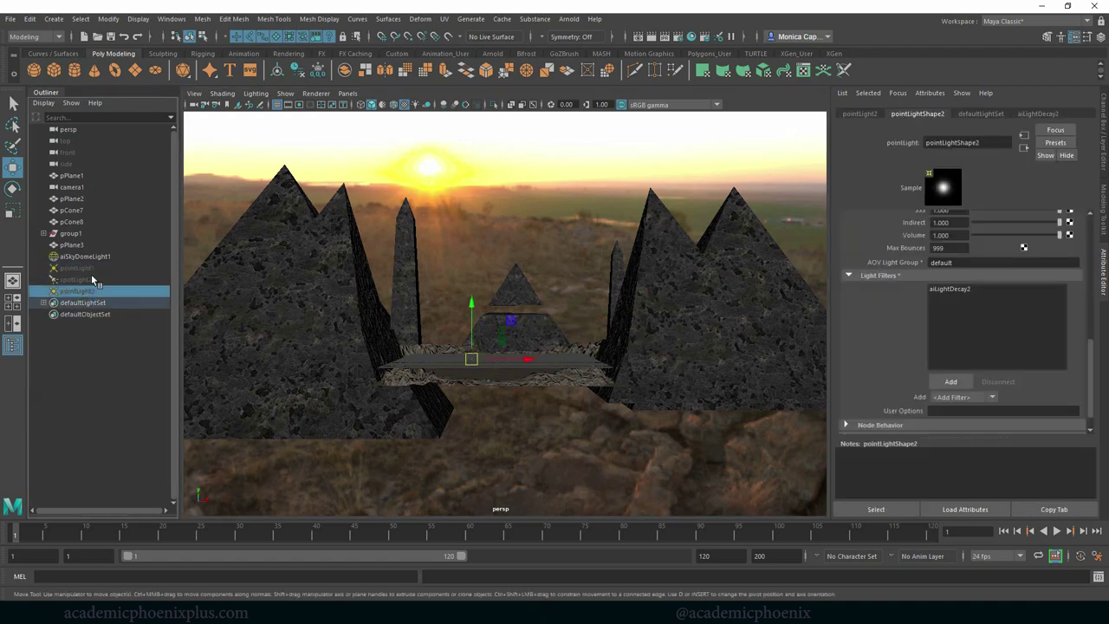
ctrl+click(91, 269)
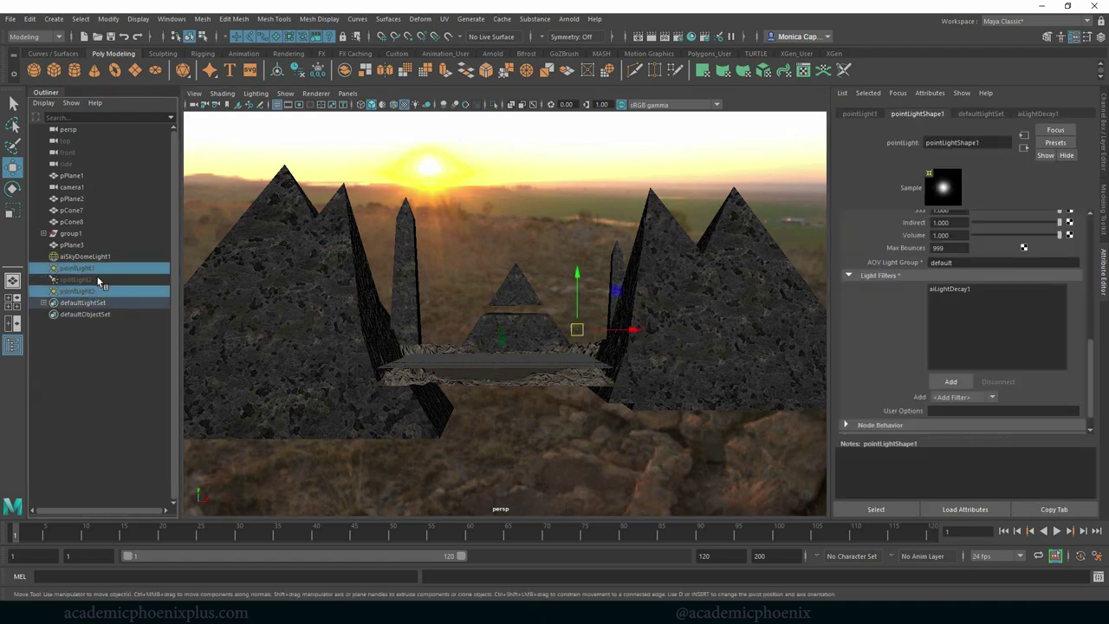
key(shift+h)
Render the scene in Arnold RenderView to preview the lighting from the two point lights
click(567, 19)
click(589, 45)
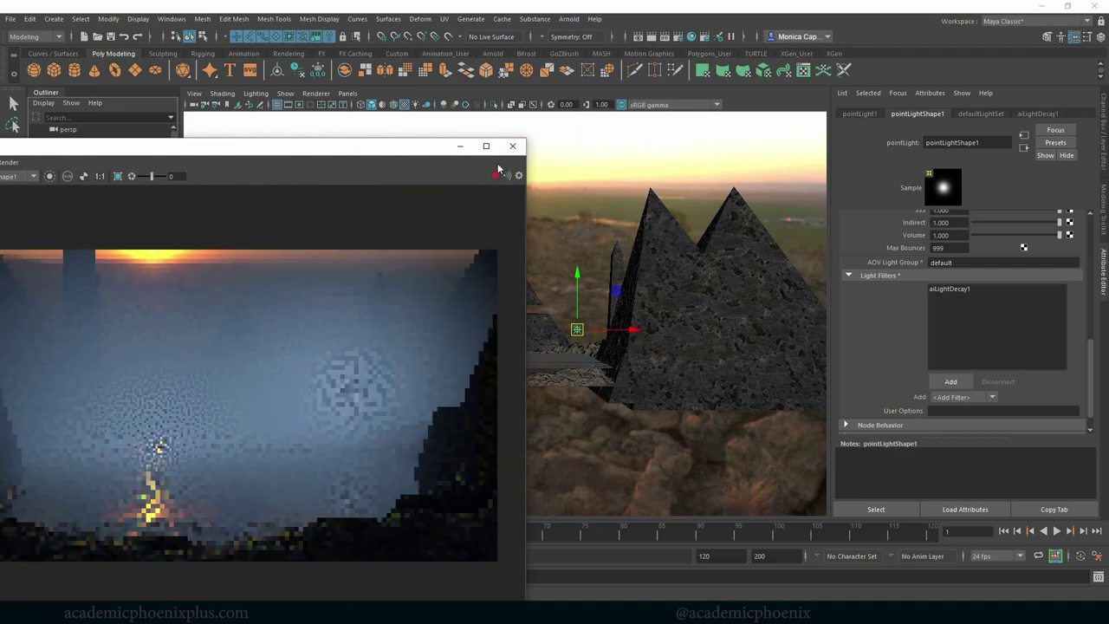
drag(373, 145, 518, 111)
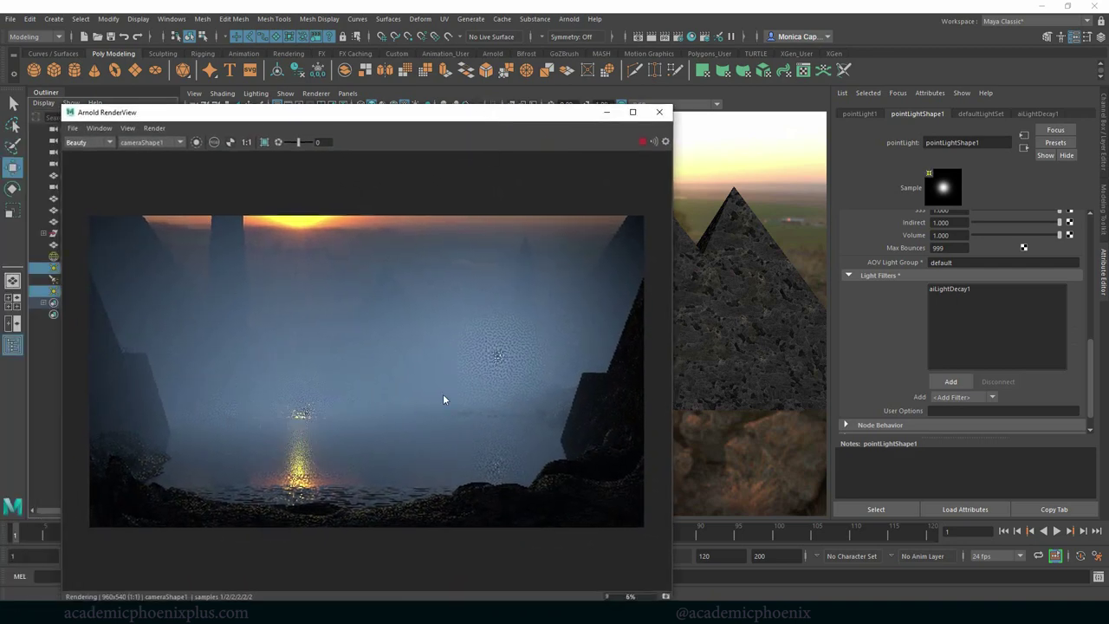
drag(540, 120, 288, 130)
Examine from above where the two point lights sit over the terrain between the pyramids
alt+drag(691, 257, 536, 253)
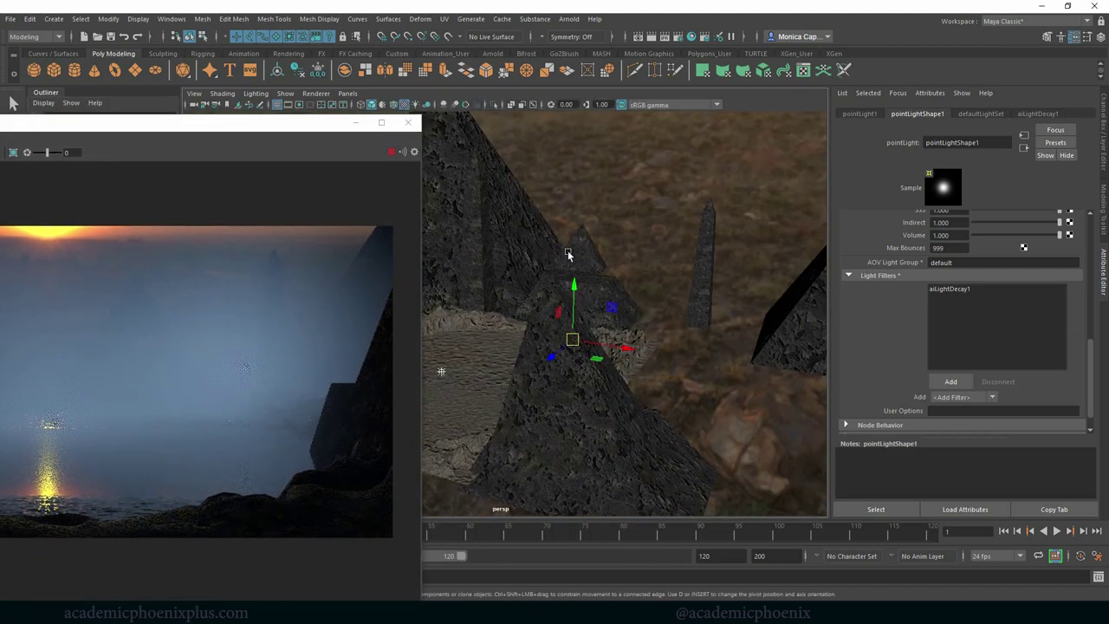
alt+middle_drag(664, 252, 669, 252)
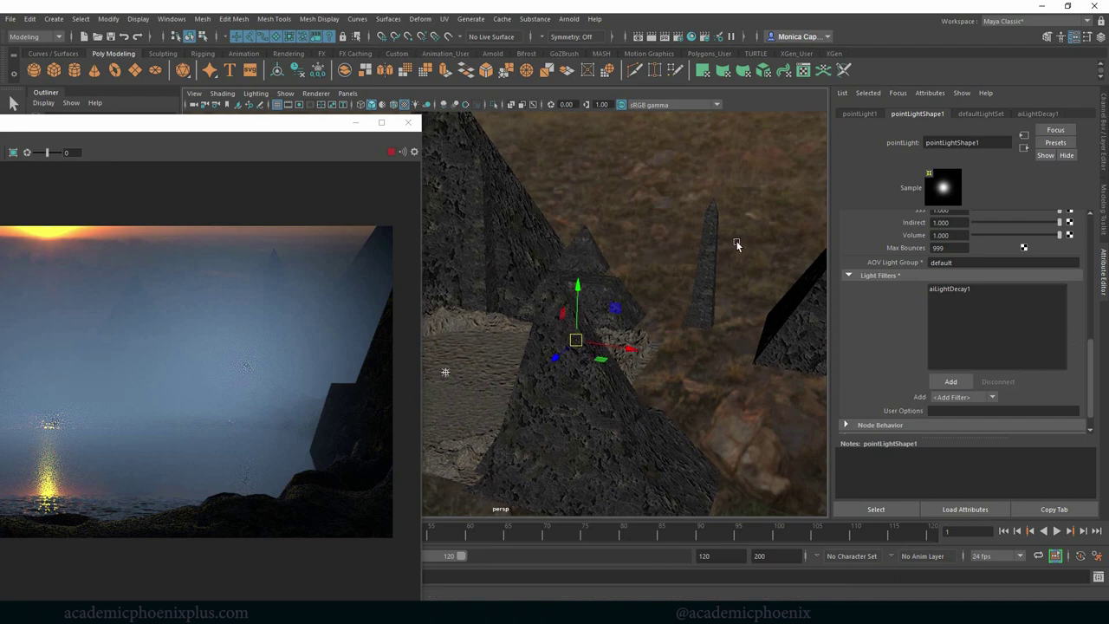
alt+drag(737, 244, 673, 310)
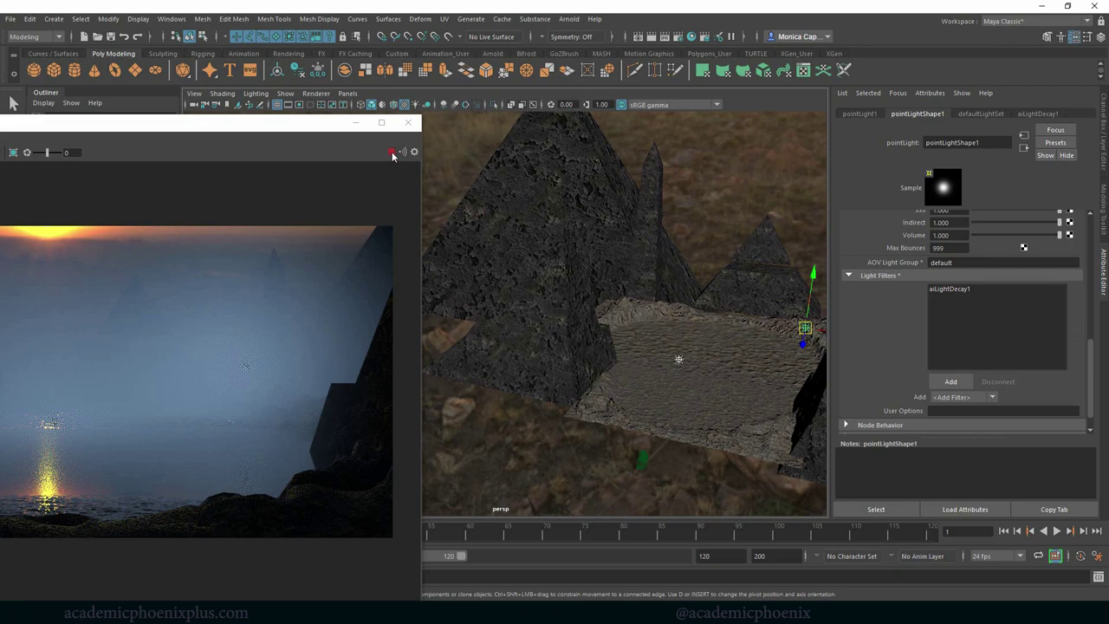
click(356, 122)
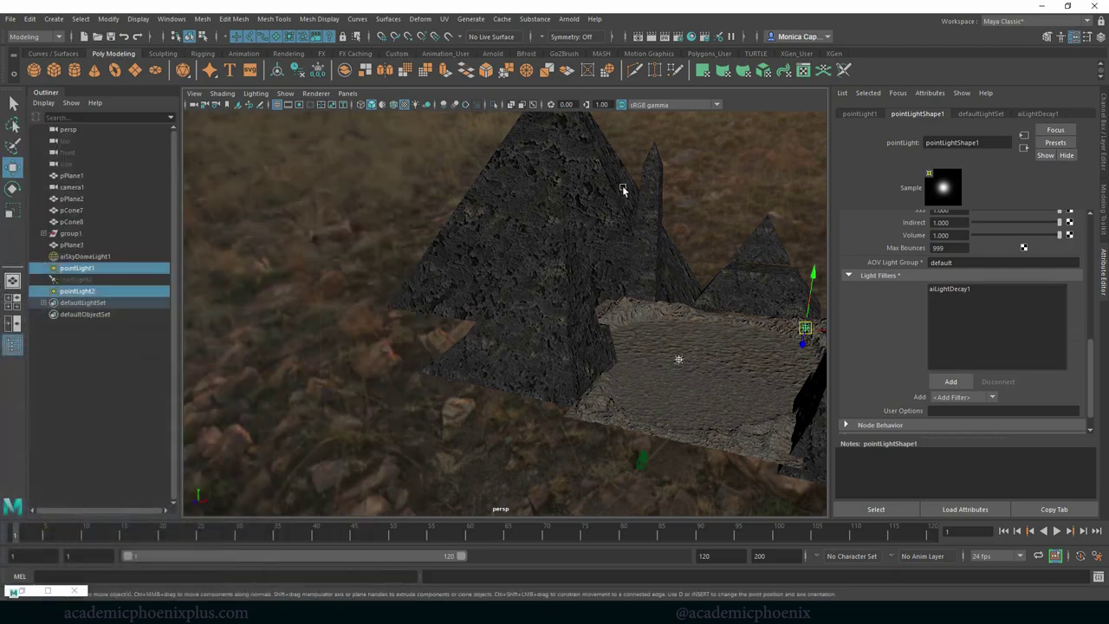
alt+drag(656, 199, 662, 321)
click(559, 342)
click(556, 344)
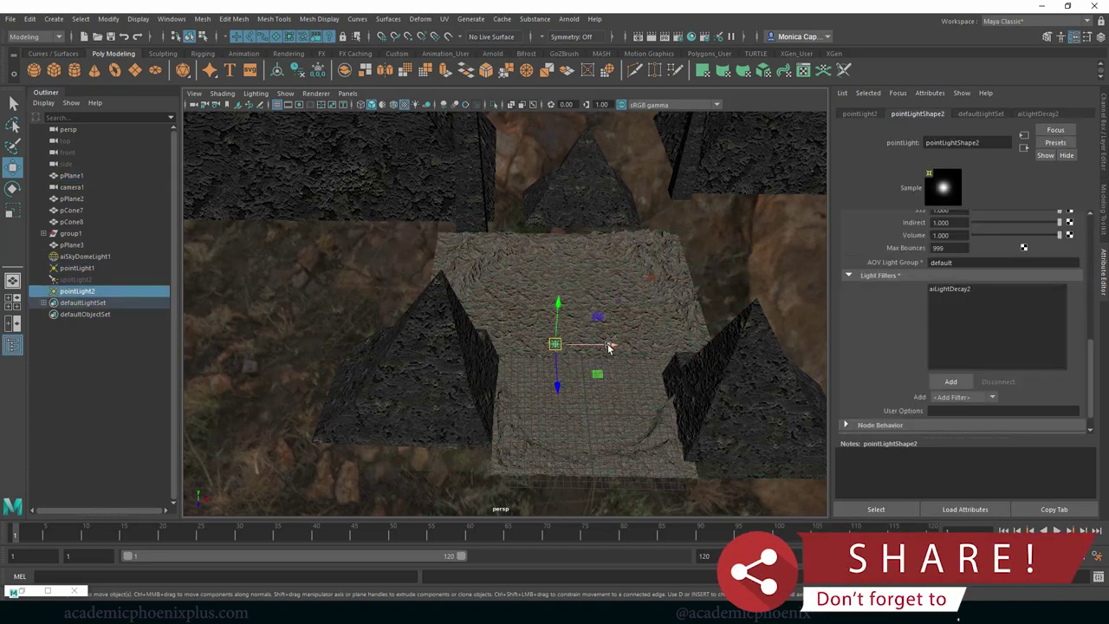
click(654, 278)
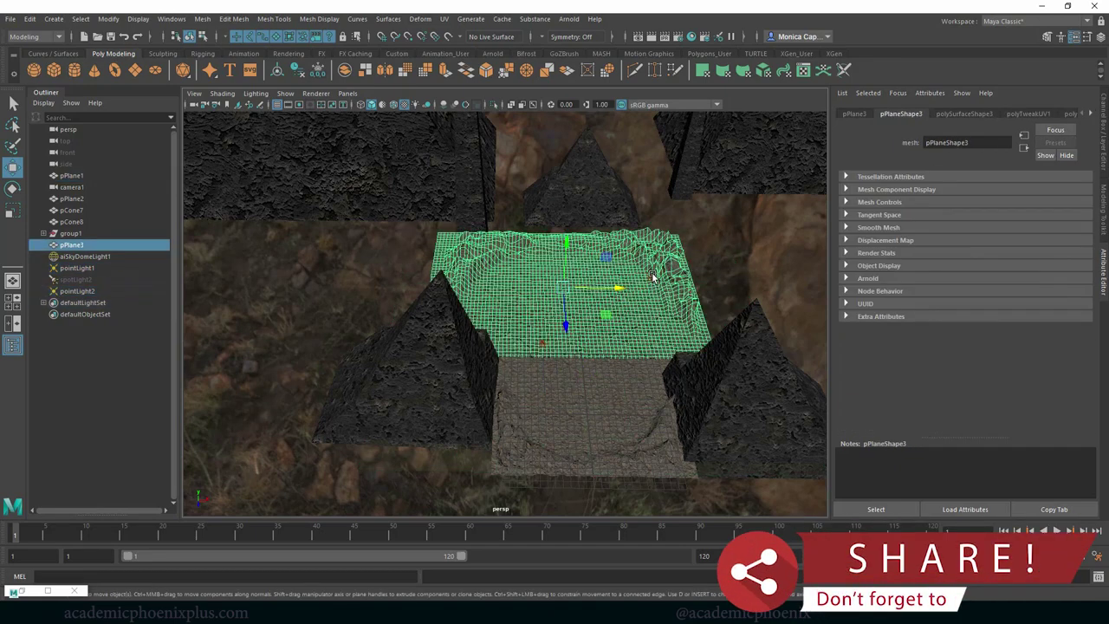
click(676, 297)
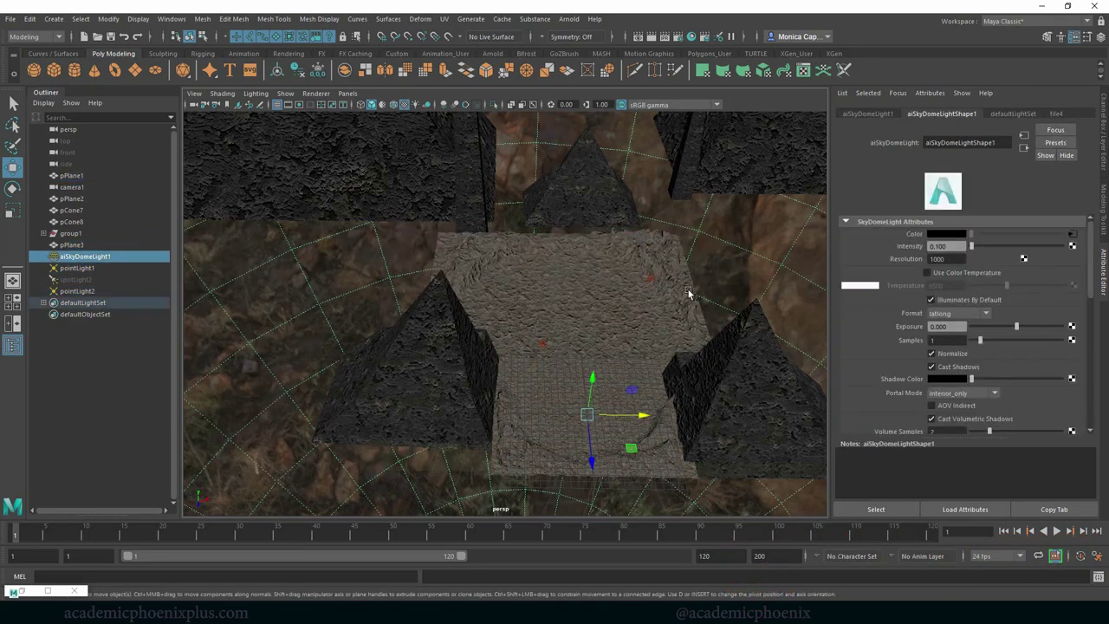
alt+drag(676, 298, 659, 321)
click(643, 296)
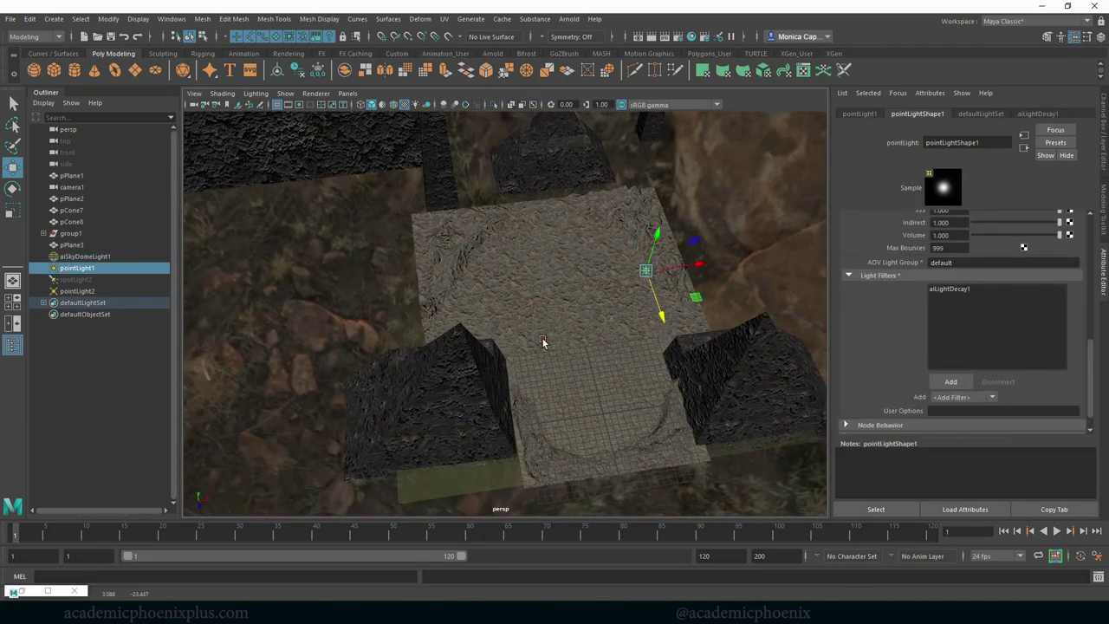
Compare the Arnold render with the reference painting, and stop the render
click(26, 591)
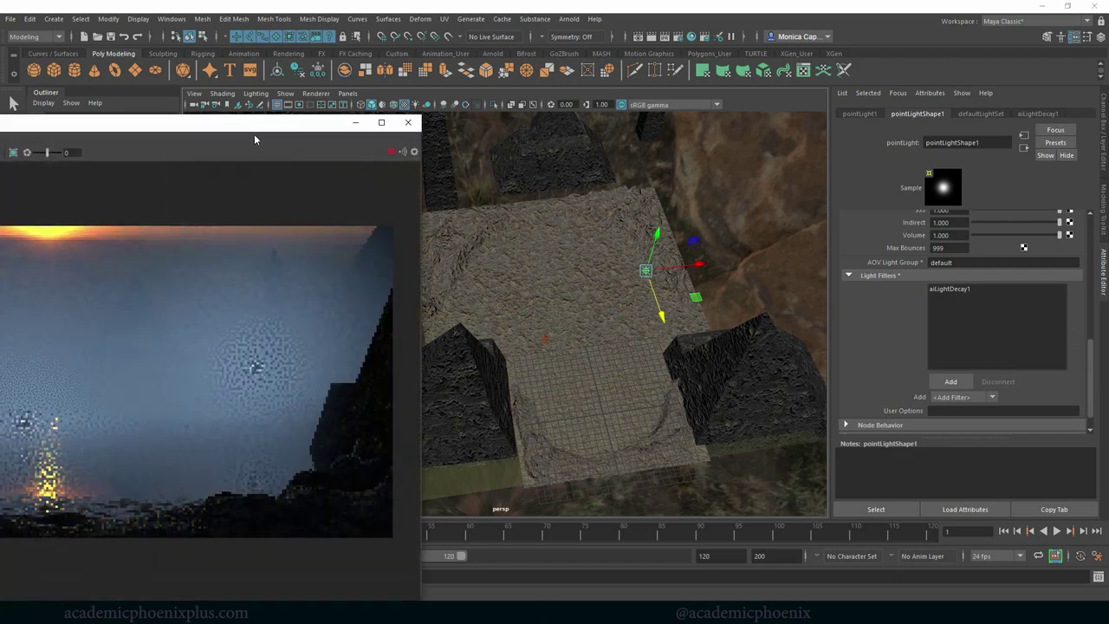
drag(261, 125, 447, 92)
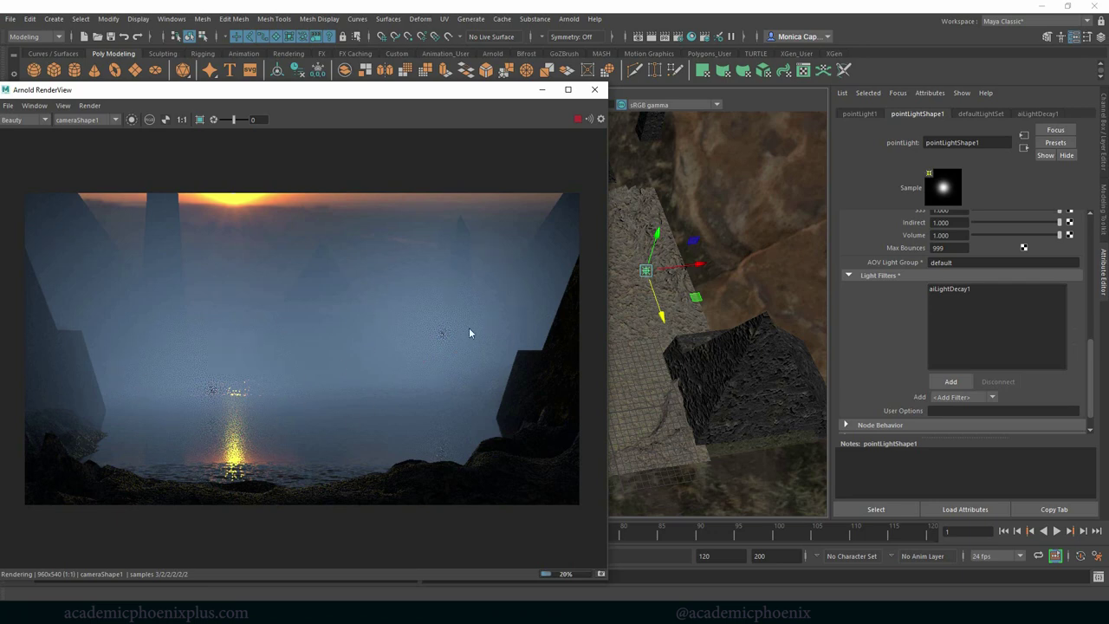
click(514, 607)
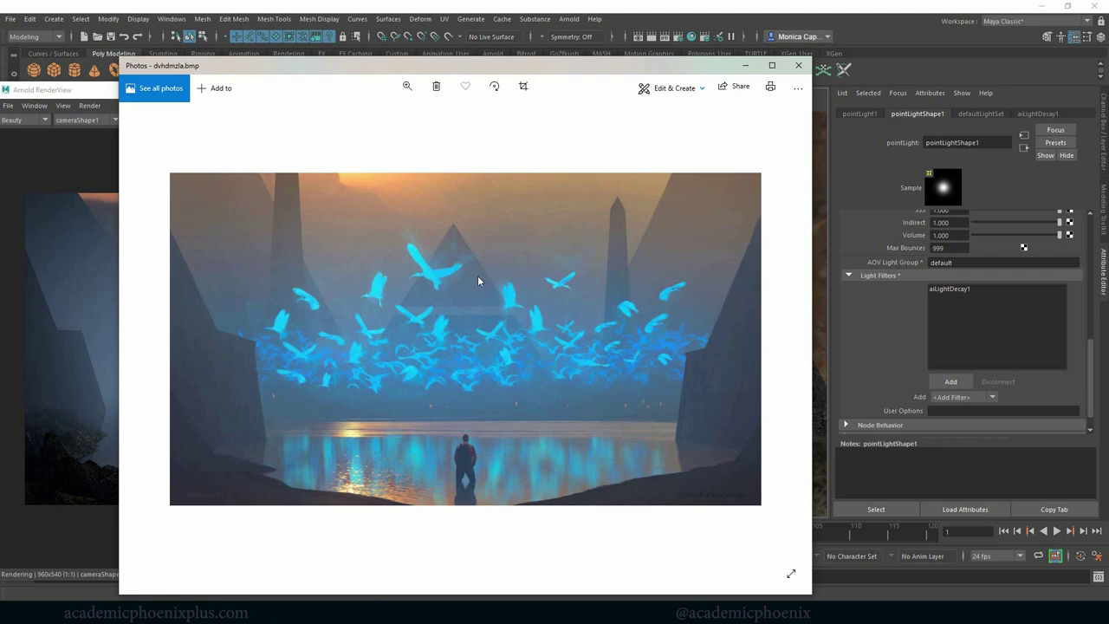
click(745, 65)
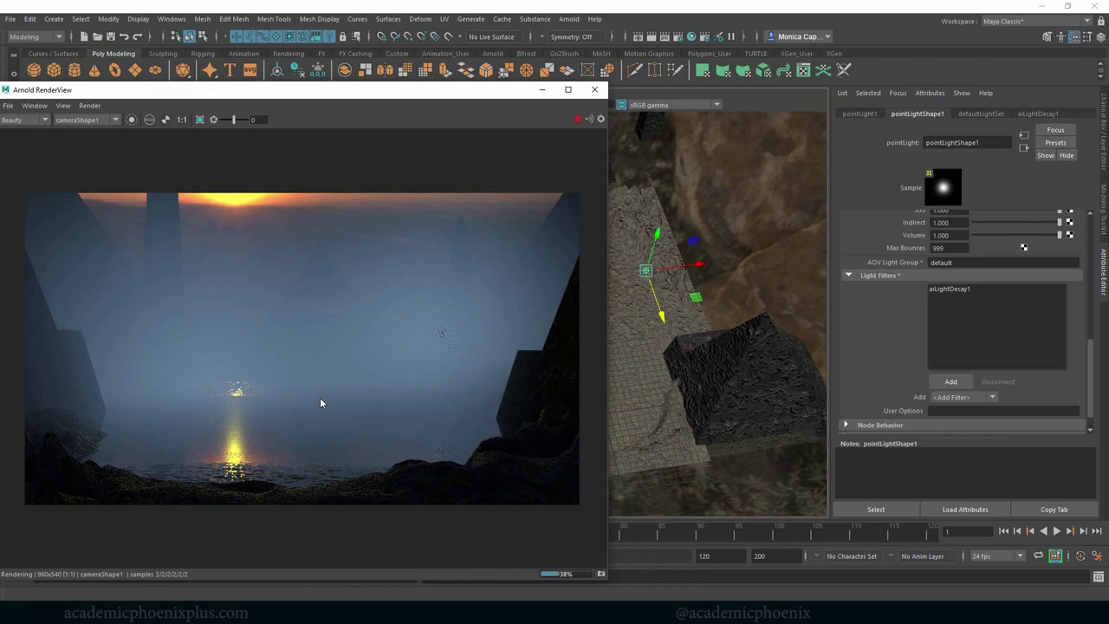
click(578, 119)
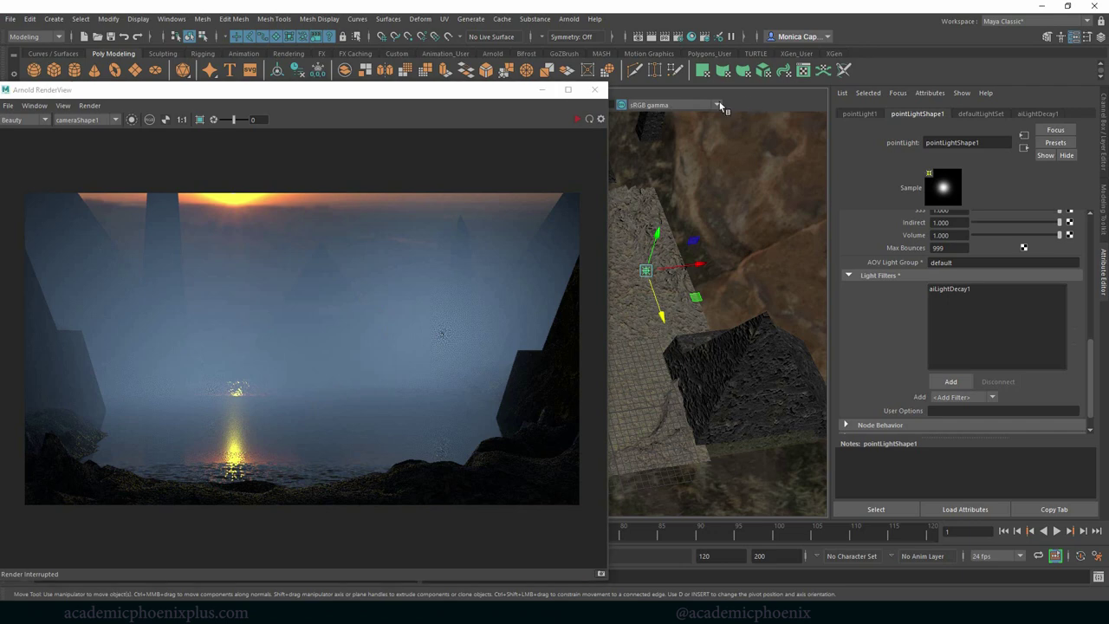
click(542, 89)
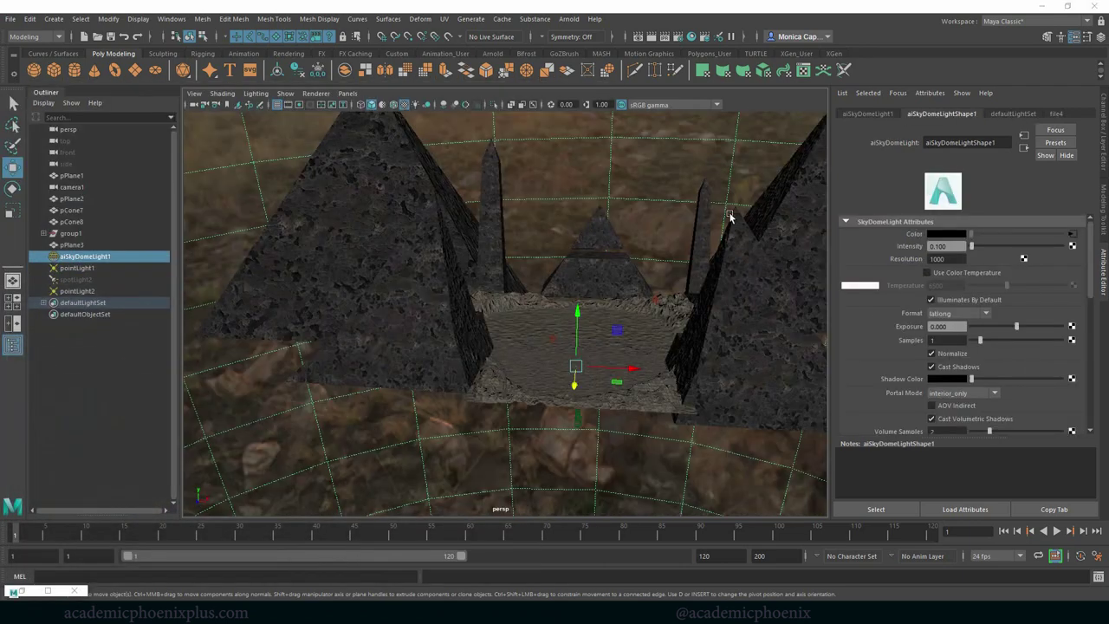
Scale up the hidden spotLight2 above the large pyramid and unhide it
alt+drag(748, 218, 568, 303)
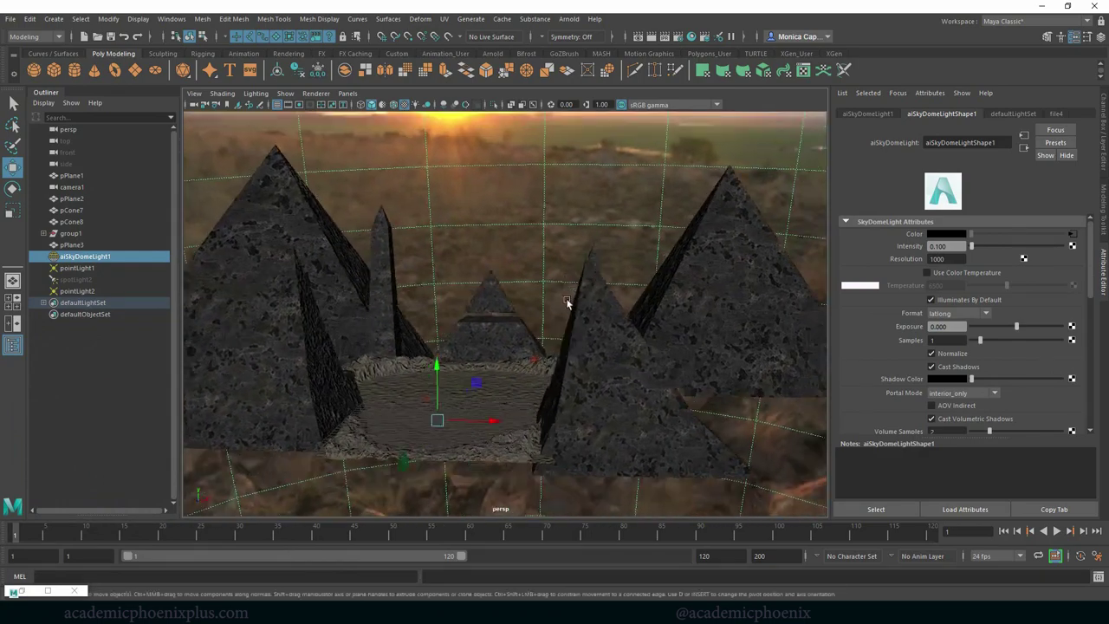
click(91, 279)
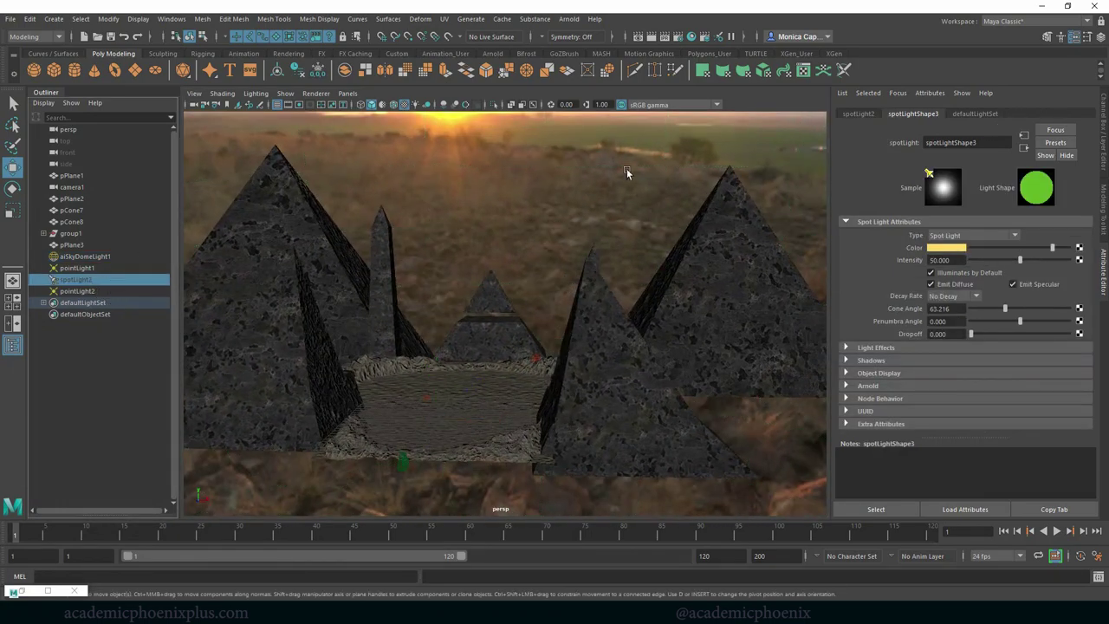
alt+middle_drag(696, 175, 617, 237)
alt+right_drag(705, 194, 463, 205)
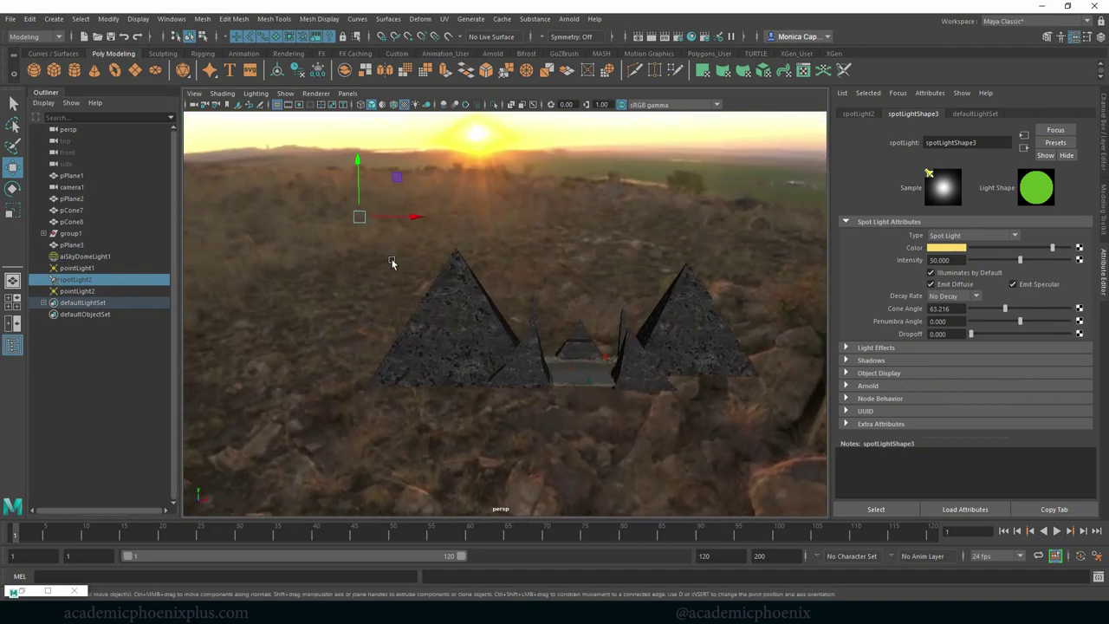
key(t)
click(362, 217)
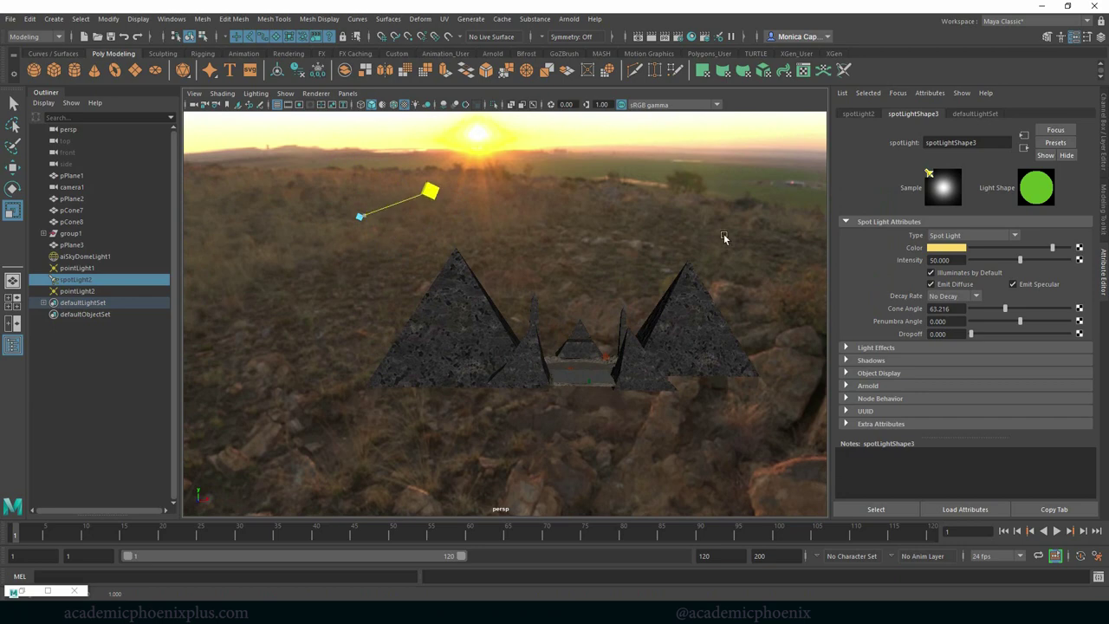
alt+drag(478, 249, 379, 250)
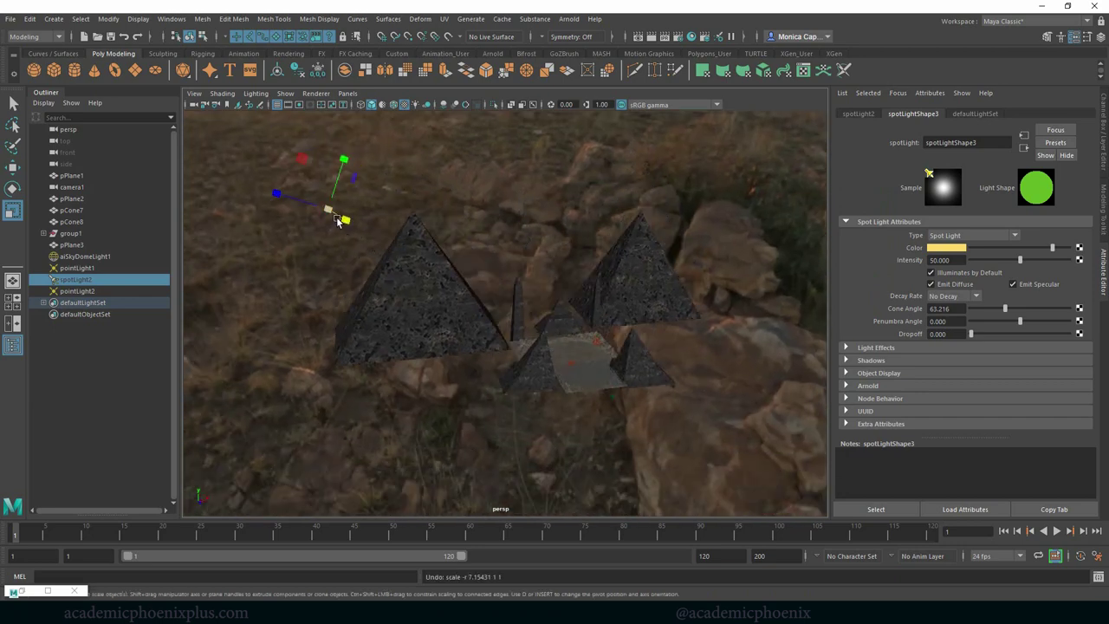
drag(330, 210, 234, 300)
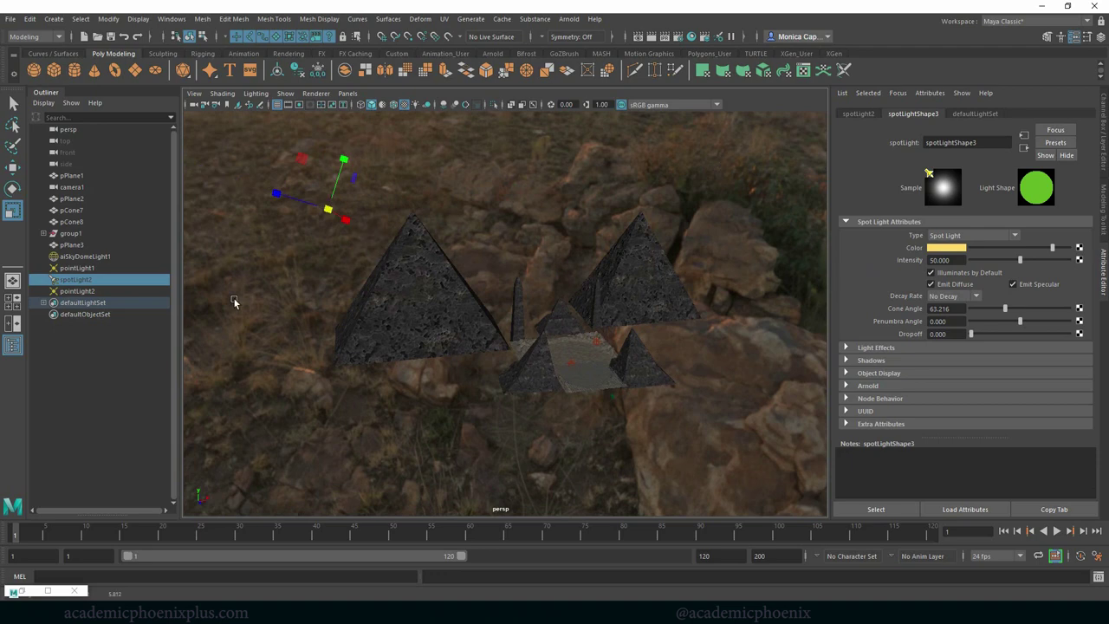
key(shift+h)
alt+drag(600, 287, 685, 240)
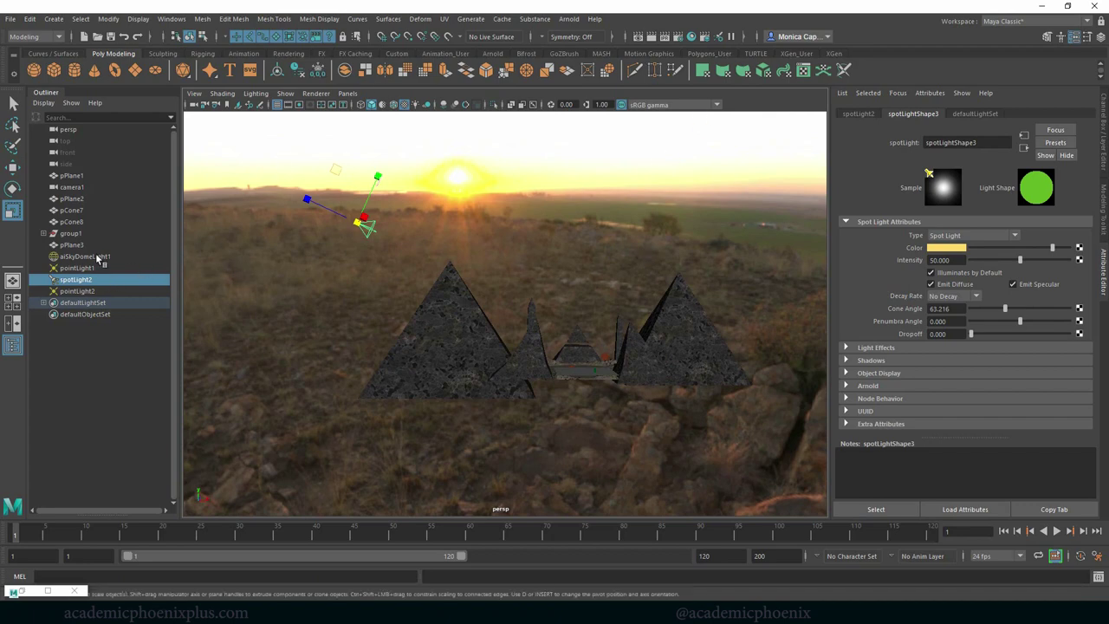
Hide the skydome light, both point lights and the spot light together
drag(97, 256, 100, 305)
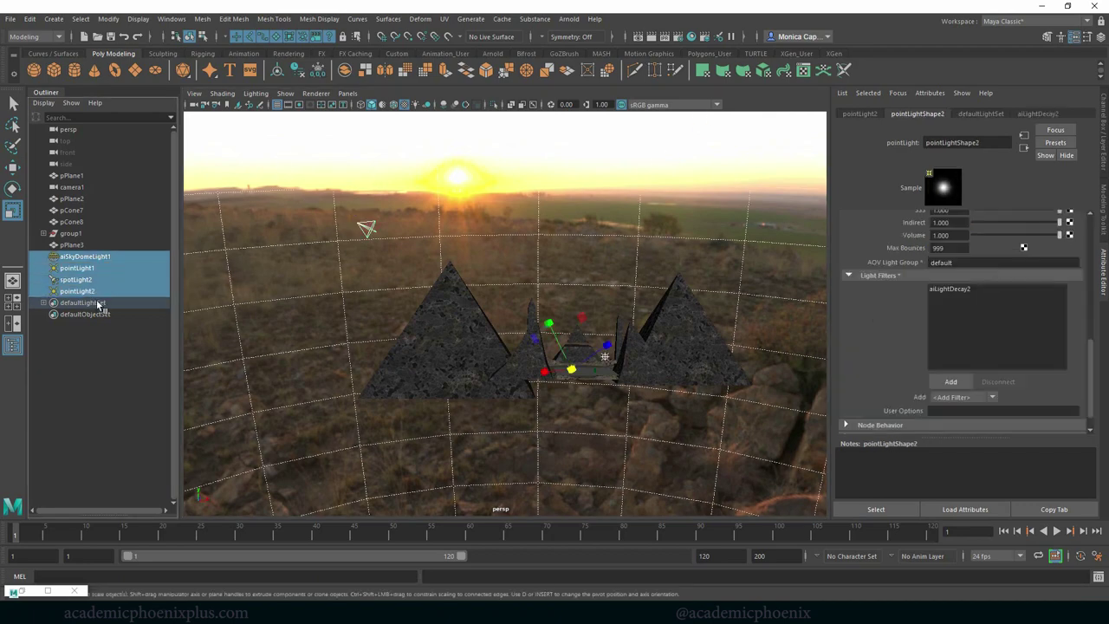
key(shift+h)
key(ctrl+h)
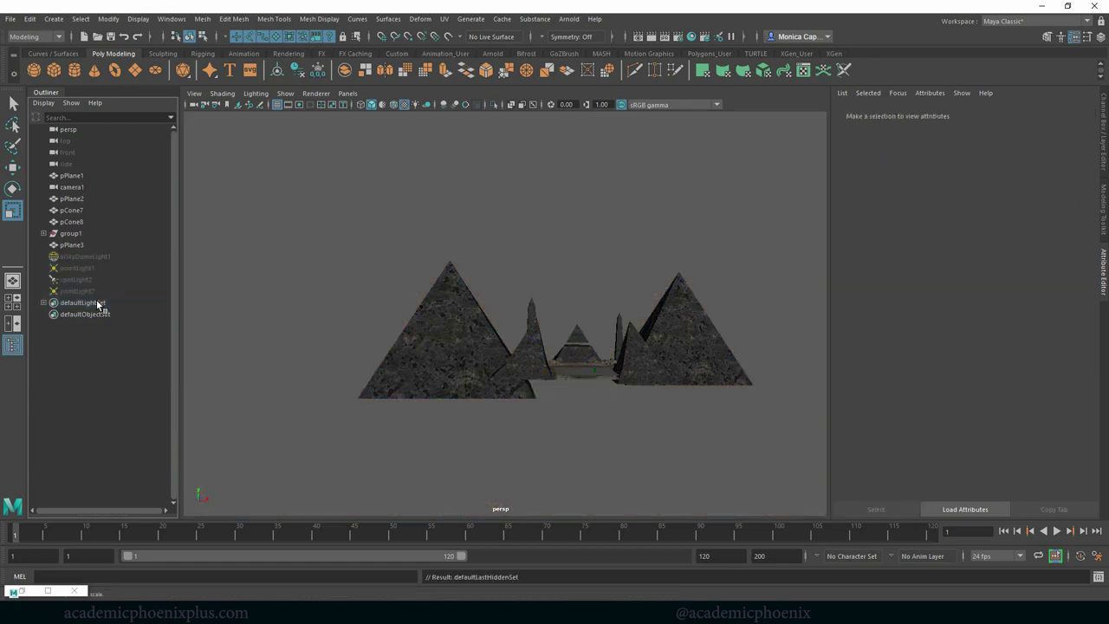
Unhide only spotLight2, leaving the other lights hidden
click(83, 270)
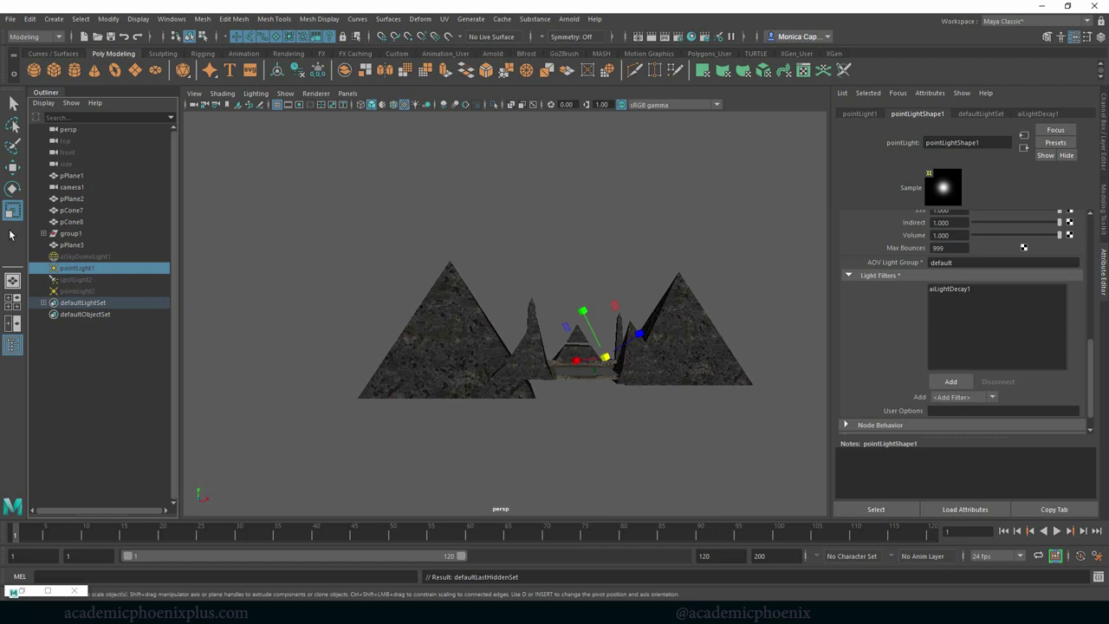
click(71, 279)
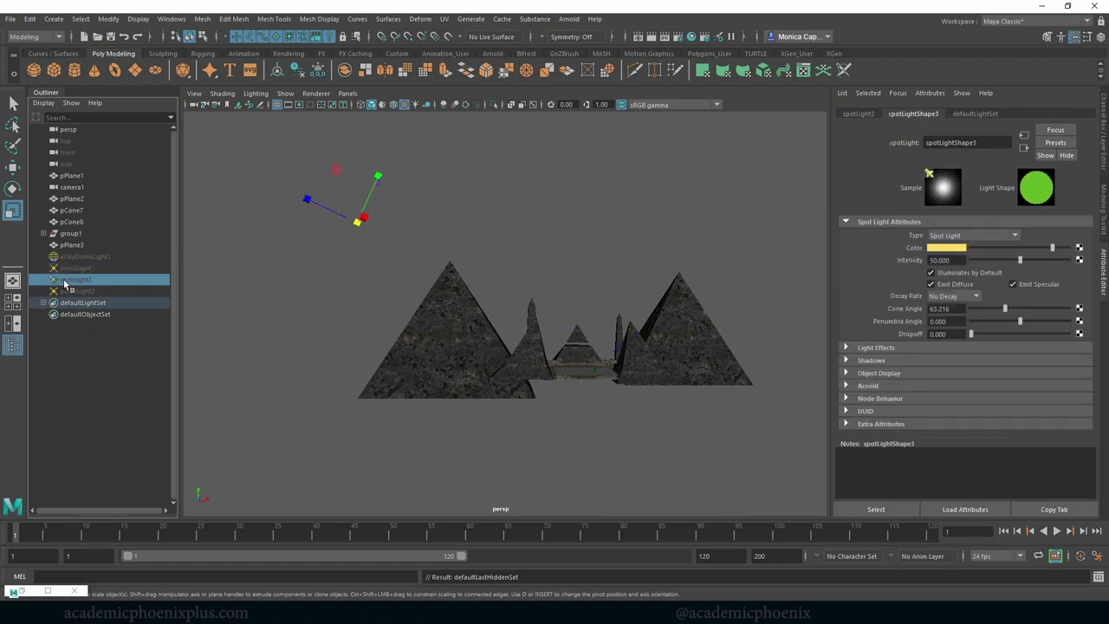
key(shift+h)
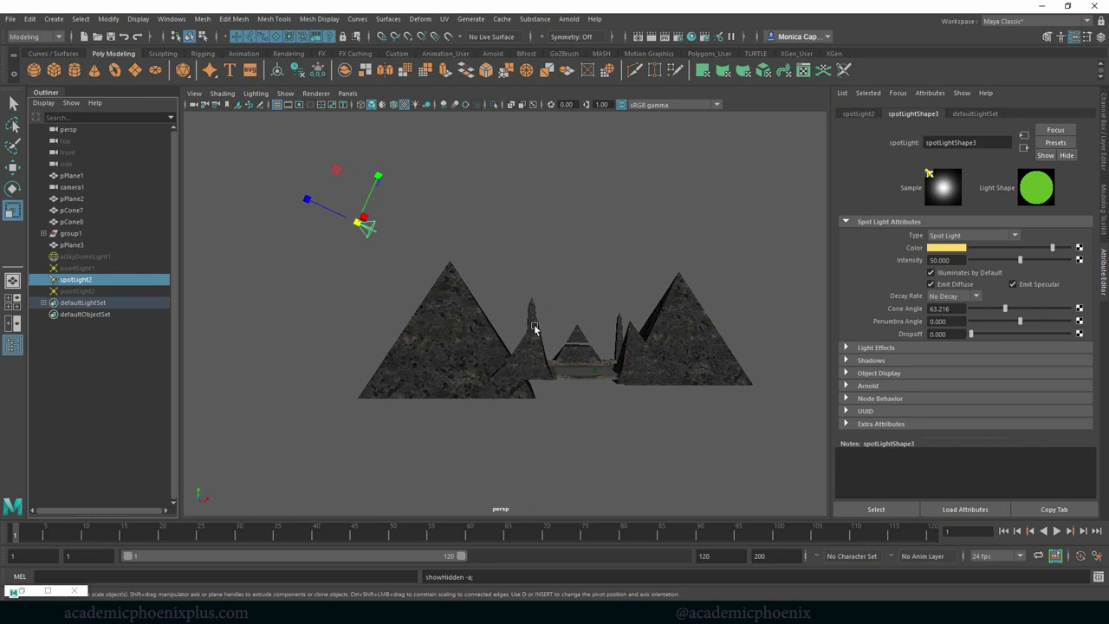
Render the scene in Arnold with only spotLight2 visible, inspect its warm contribution, and stop the render
click(563, 19)
click(571, 41)
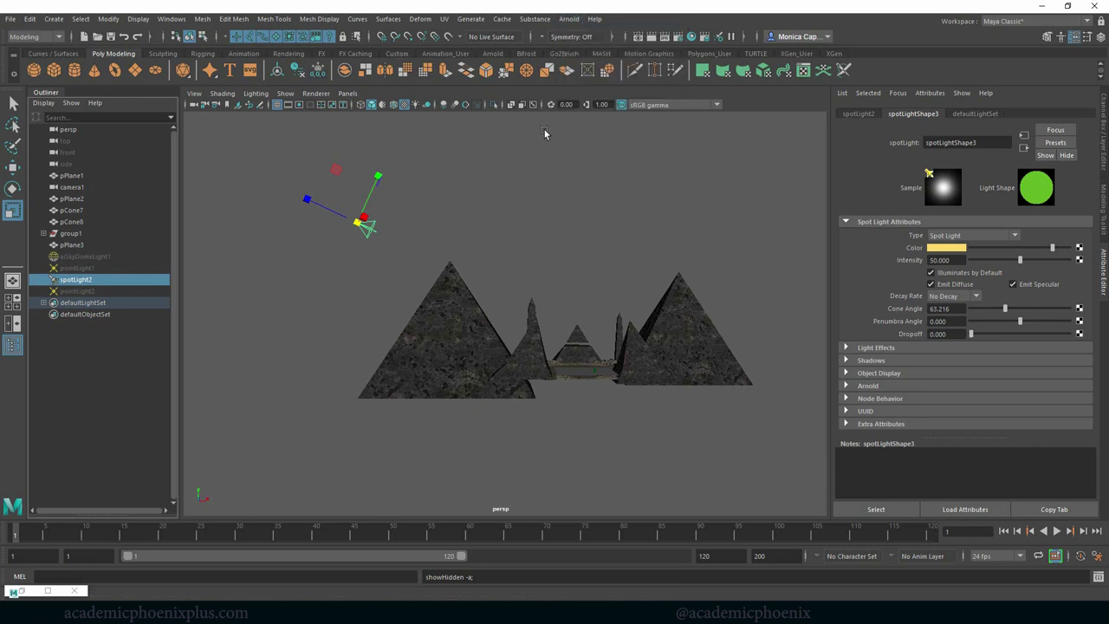
click(21, 593)
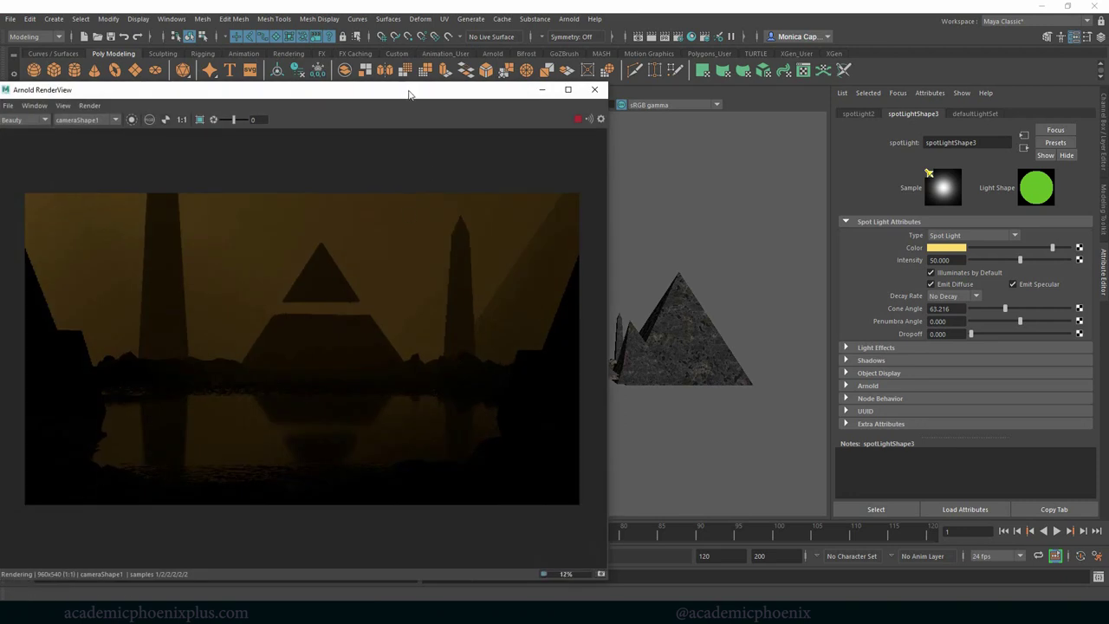
drag(416, 95, 573, 131)
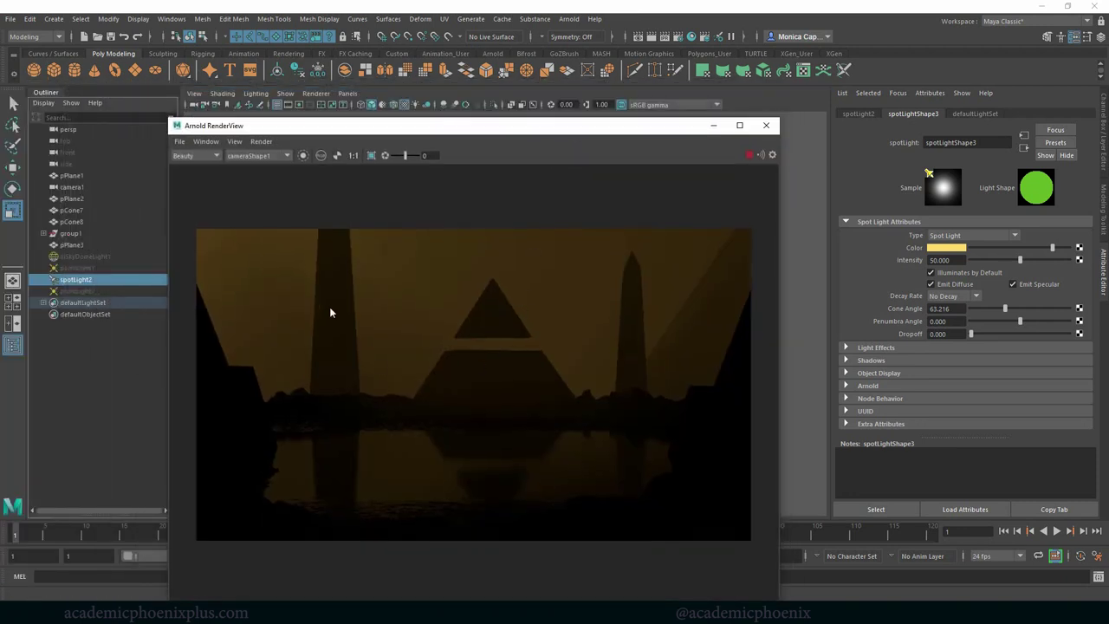
click(499, 123)
drag(499, 137, 500, 198)
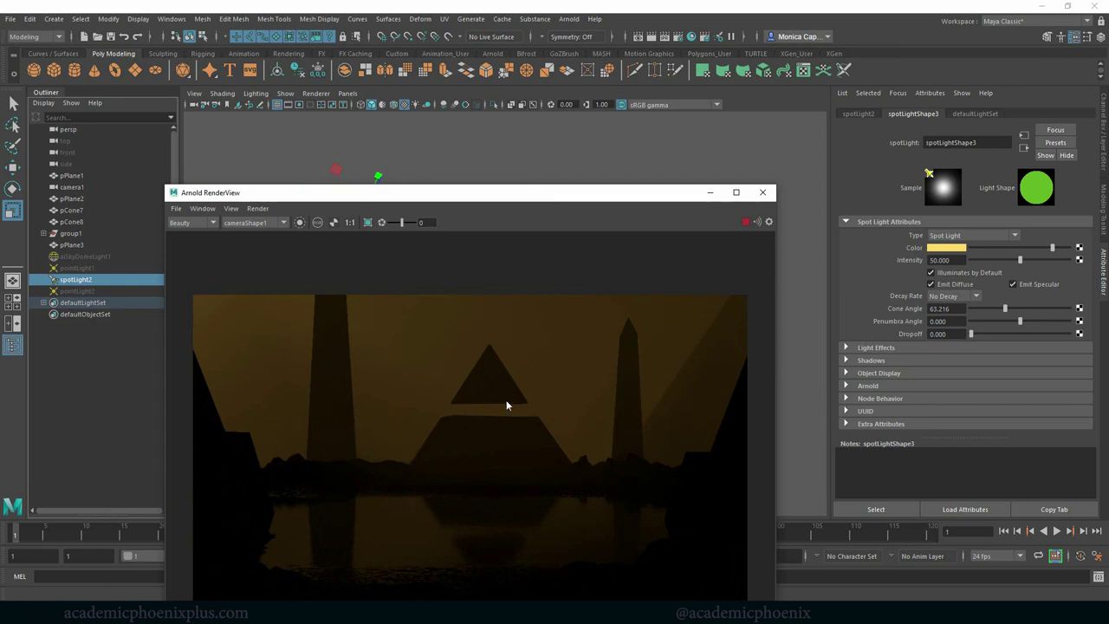
click(743, 222)
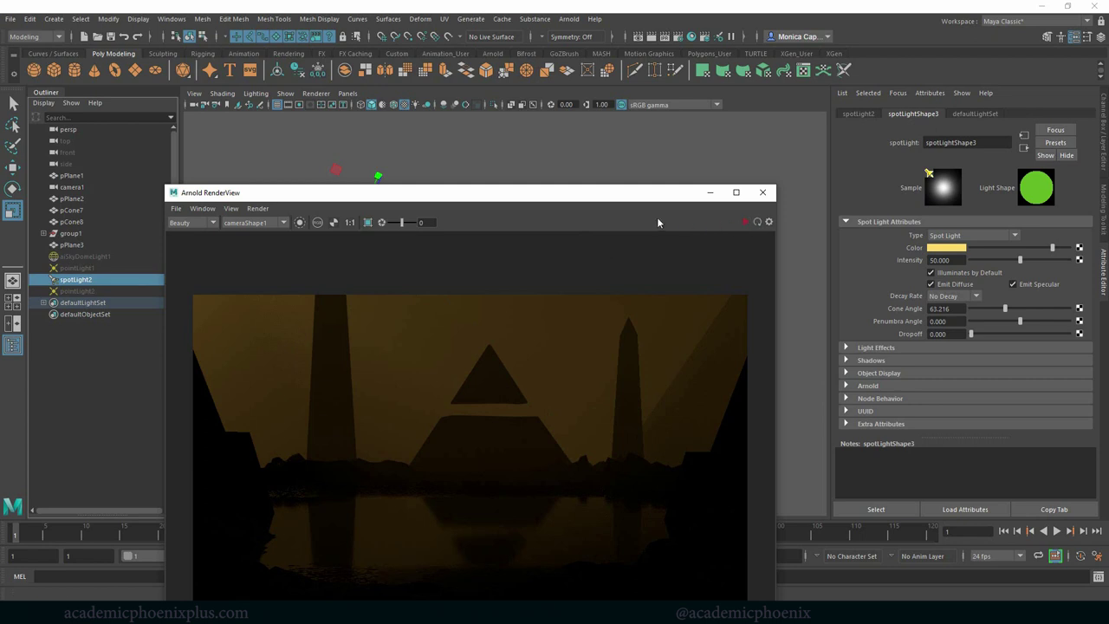
click(710, 193)
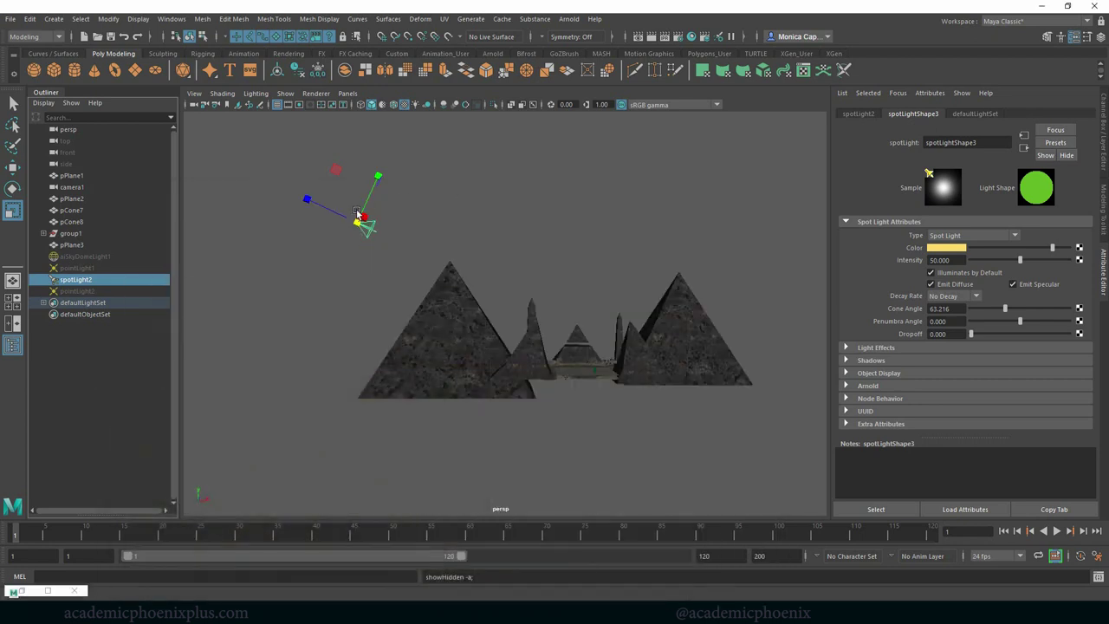
Look through spotLight2 to check its coverage, and review its intensity, cone angle and Arnold volume samples
click(347, 93)
click(381, 140)
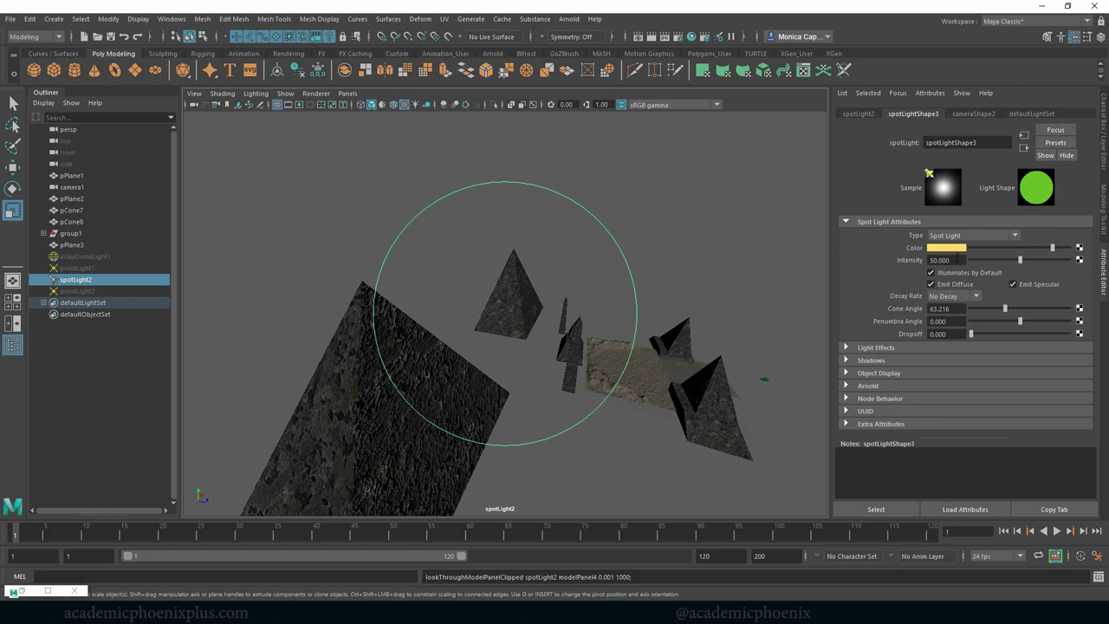
click(940, 260)
click(957, 309)
click(867, 386)
scroll(1089, 269, down, 5)
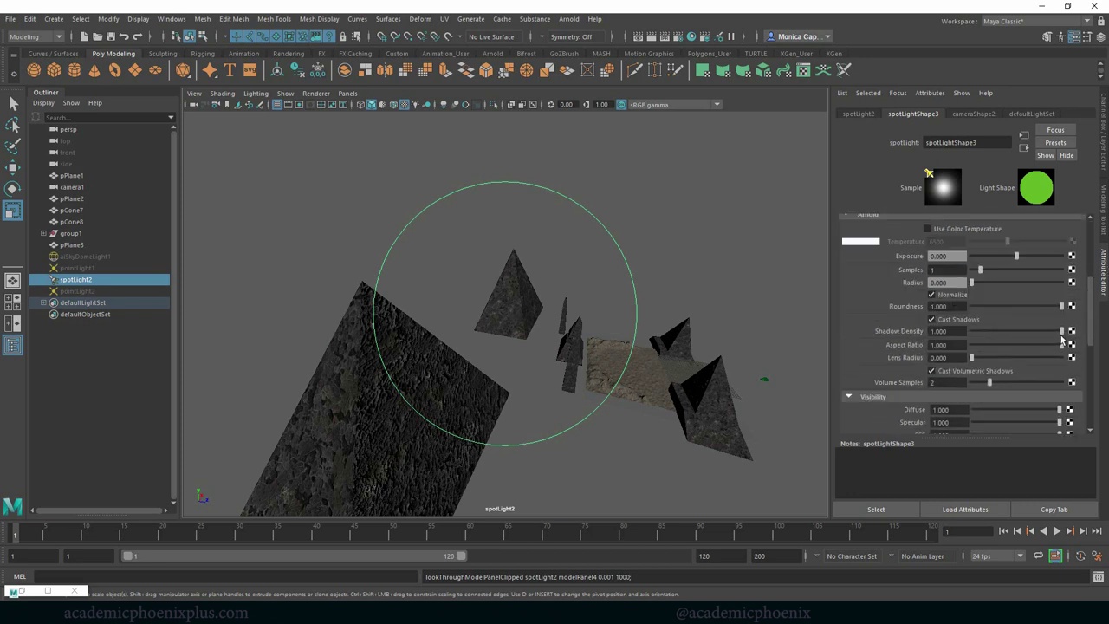
scroll(1091, 344, down, 2)
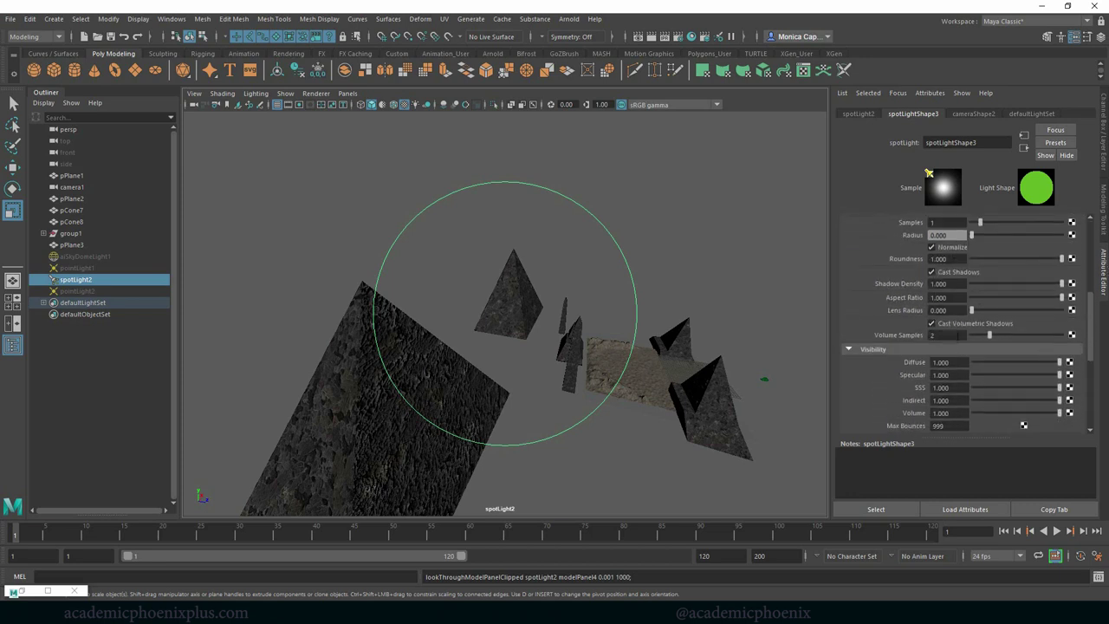
double_click(958, 335)
scroll(1092, 346, down, 2)
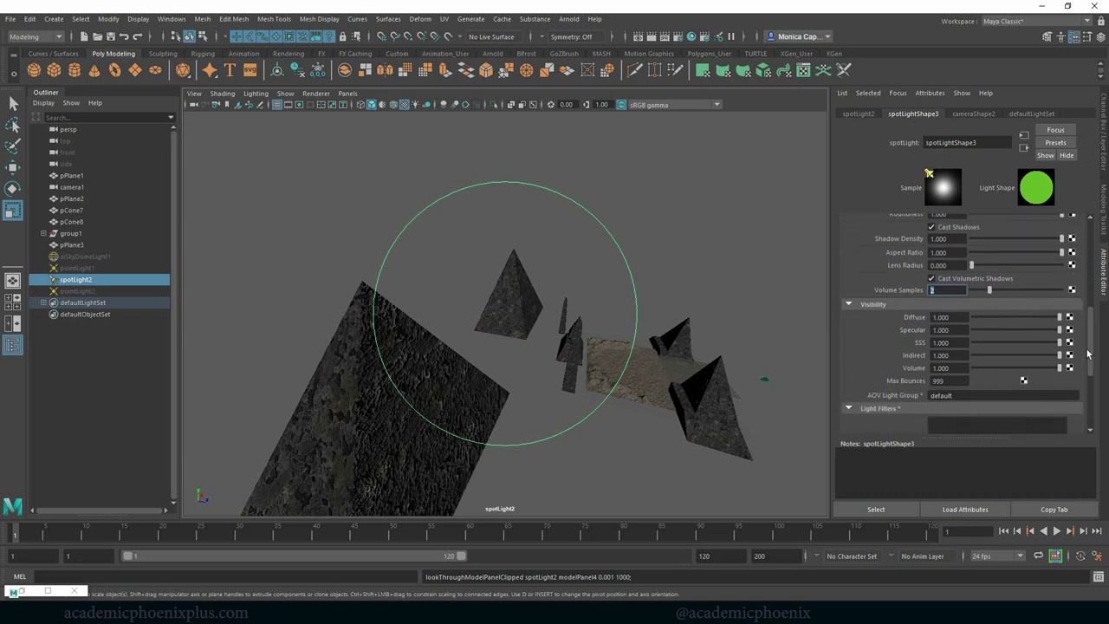
drag(1088, 350, 1088, 258)
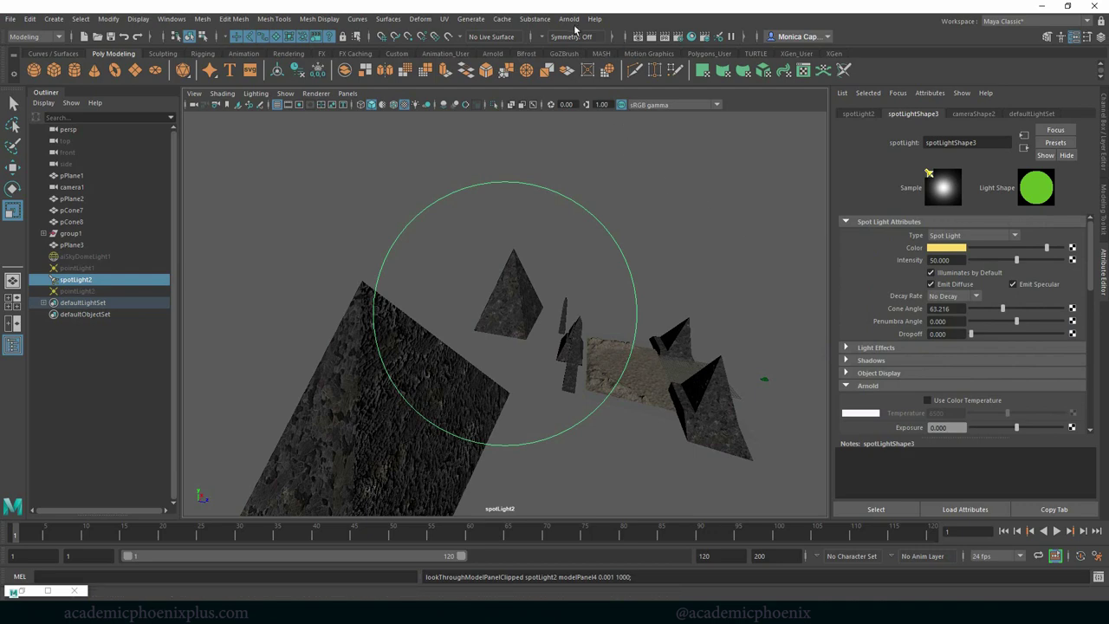
Return the view to camera1 and unhide the skydome light, both point lights and the spot light
click(348, 93)
mouse_move(351, 106)
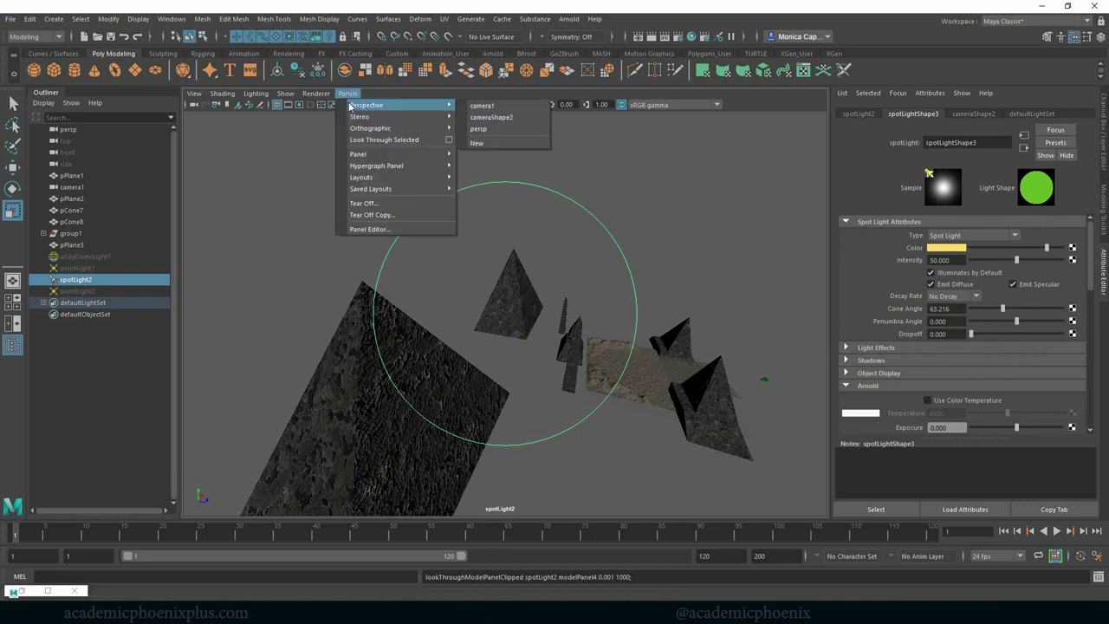
click(519, 109)
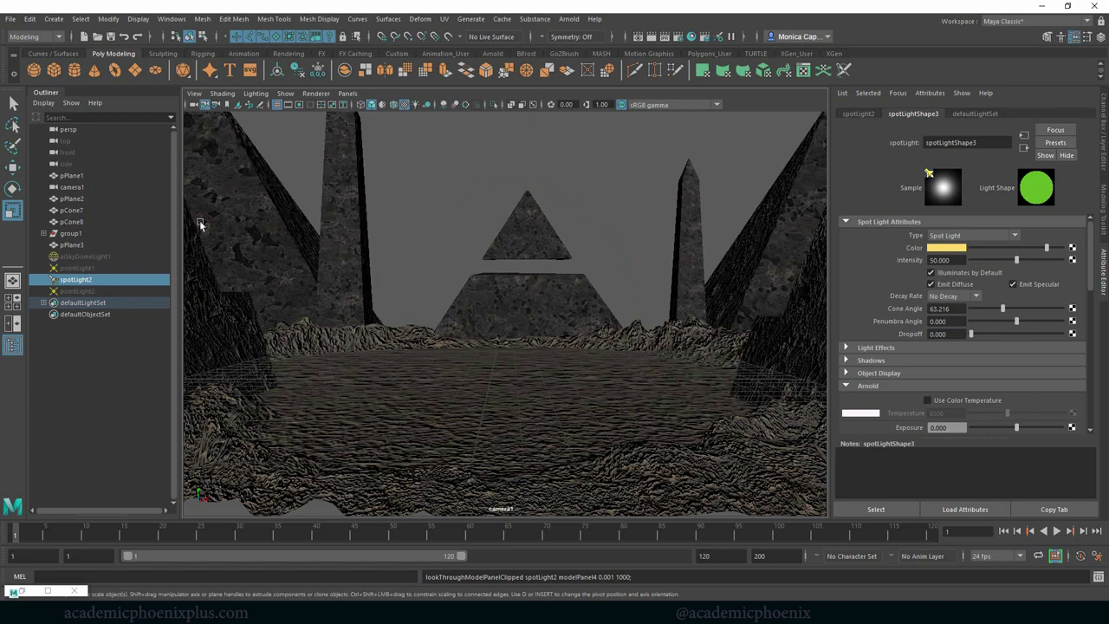
drag(107, 262, 98, 296)
key(shift+h)
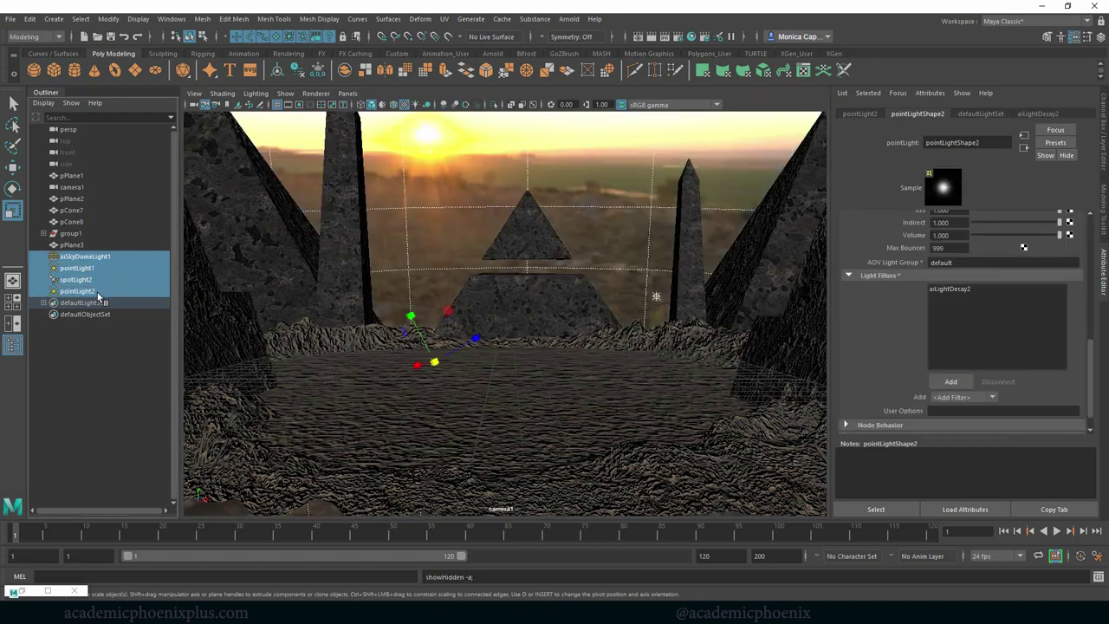
Render the scene in Arnold with all lights visible and compare it with the reference painting
click(569, 18)
click(587, 39)
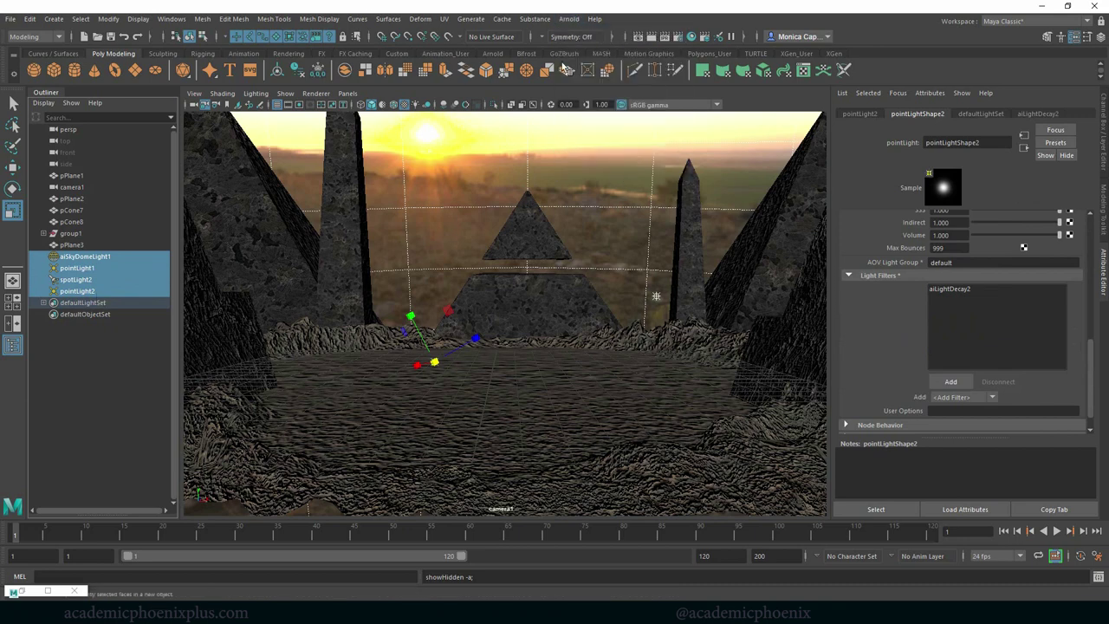
click(23, 592)
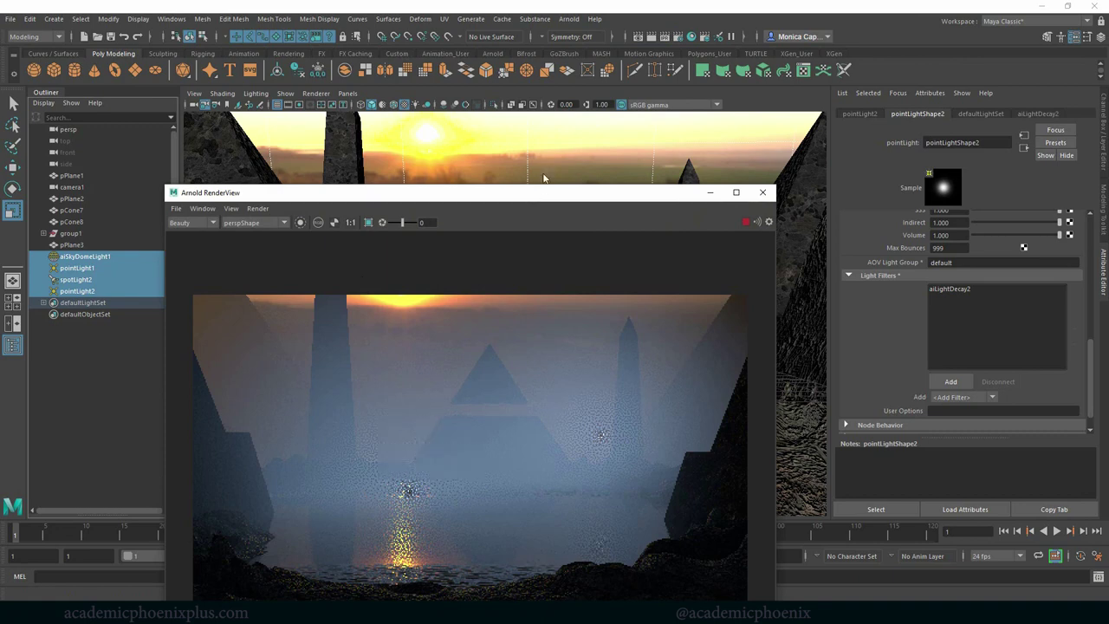
drag(528, 205, 533, 129)
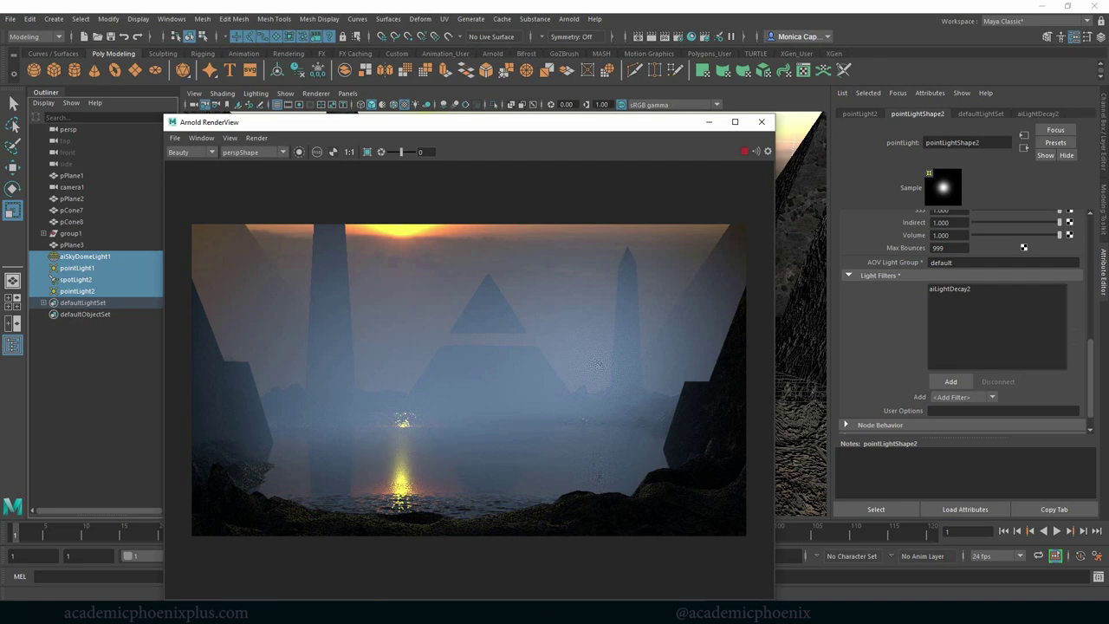
key(alt+Tab)
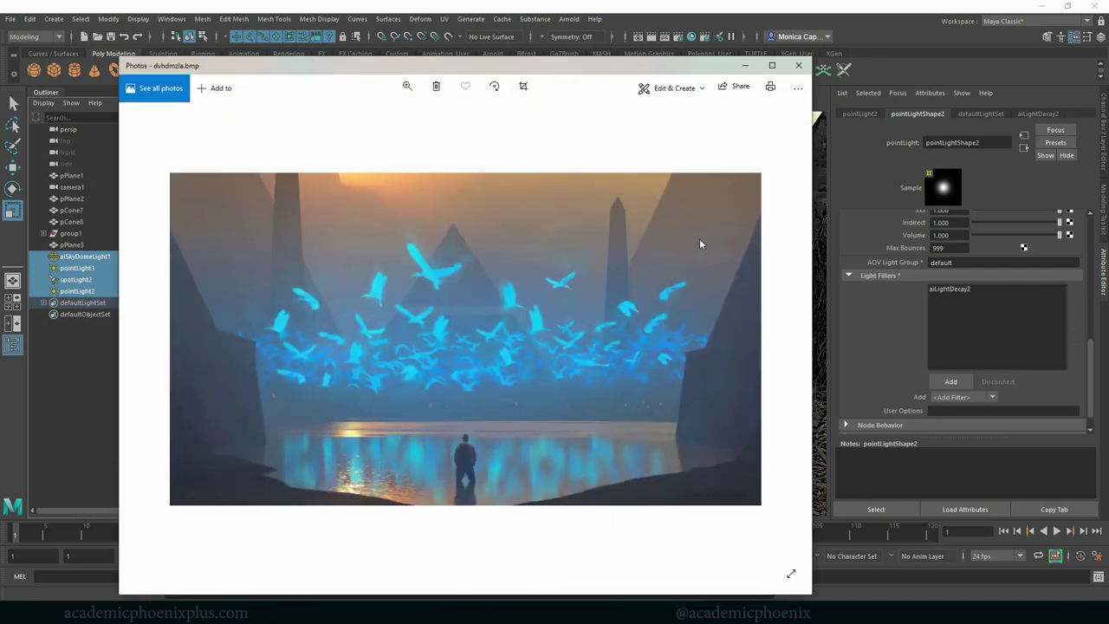
click(745, 66)
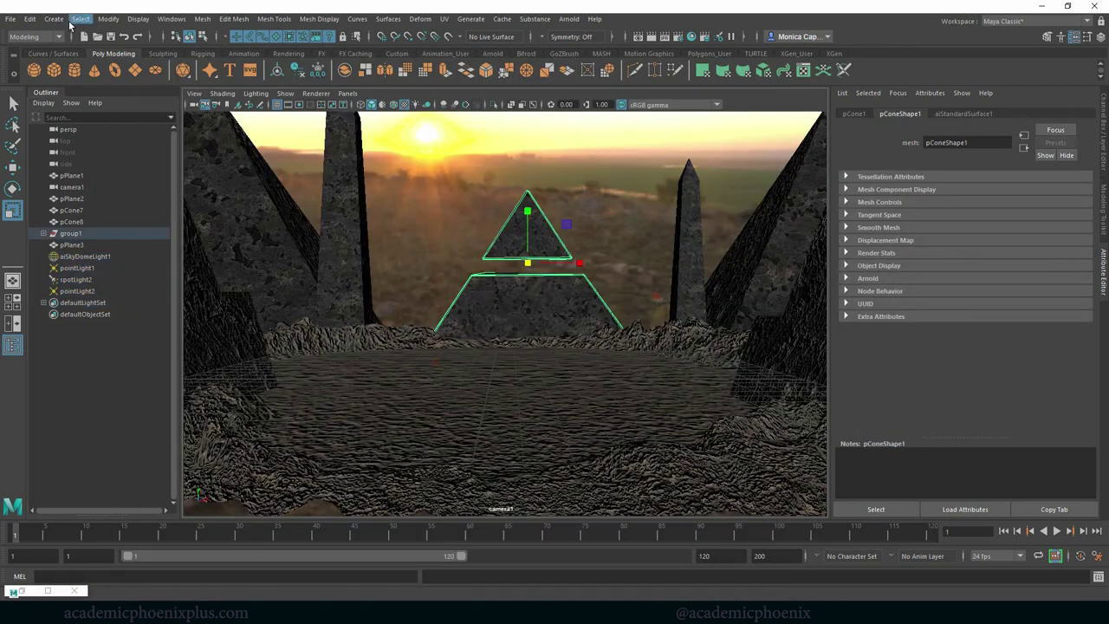
Create a new point light and move it to the far shoreline beside the central pyramid's base
click(53, 19)
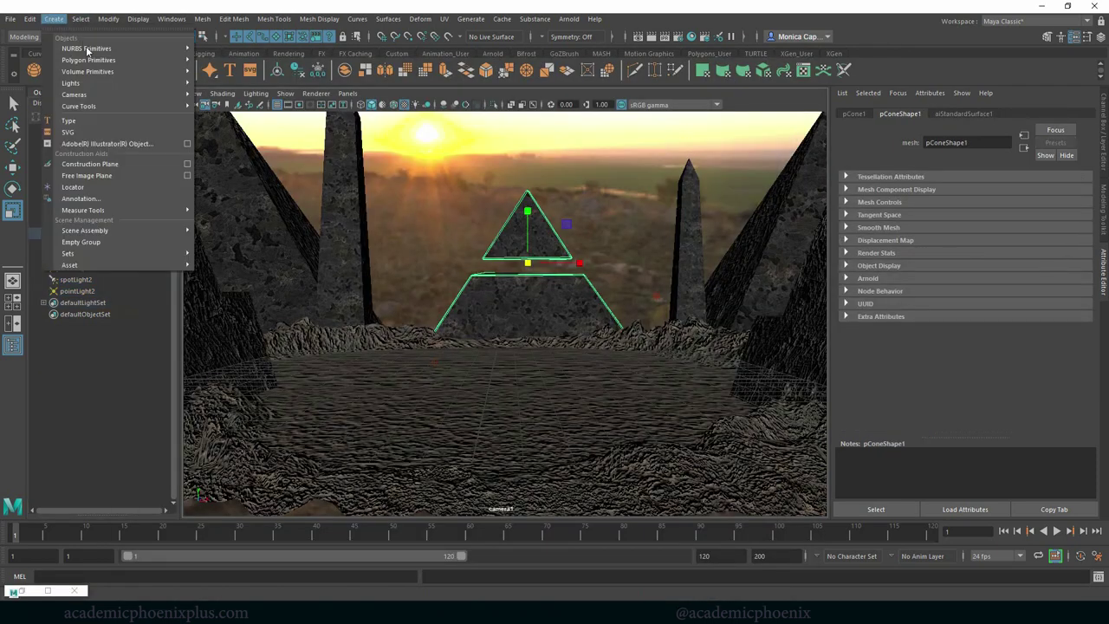
mouse_move(113, 83)
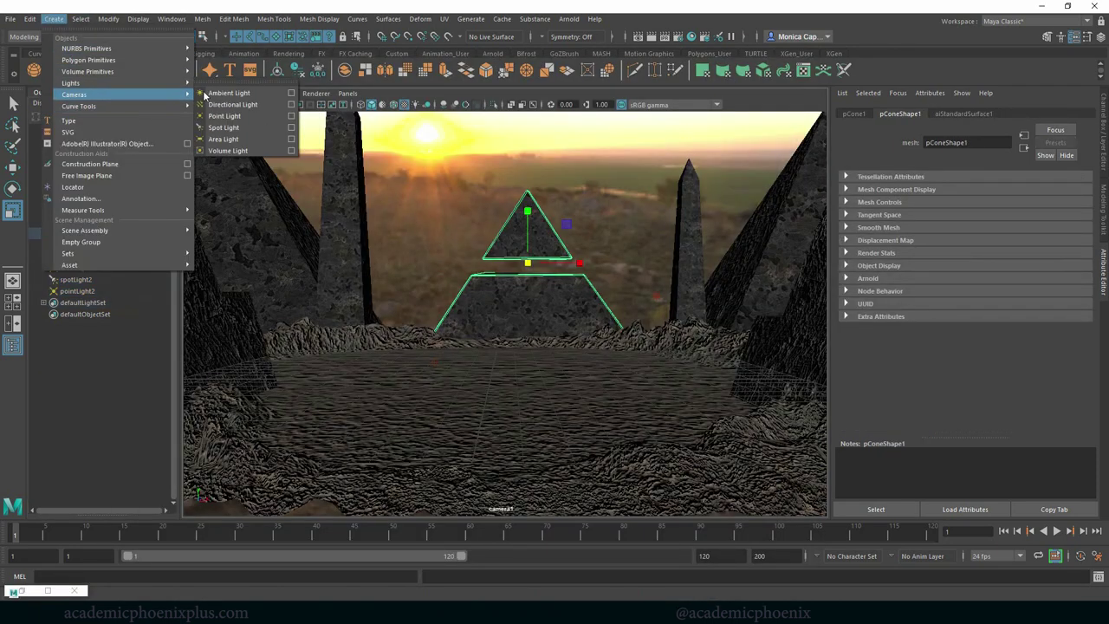
click(247, 121)
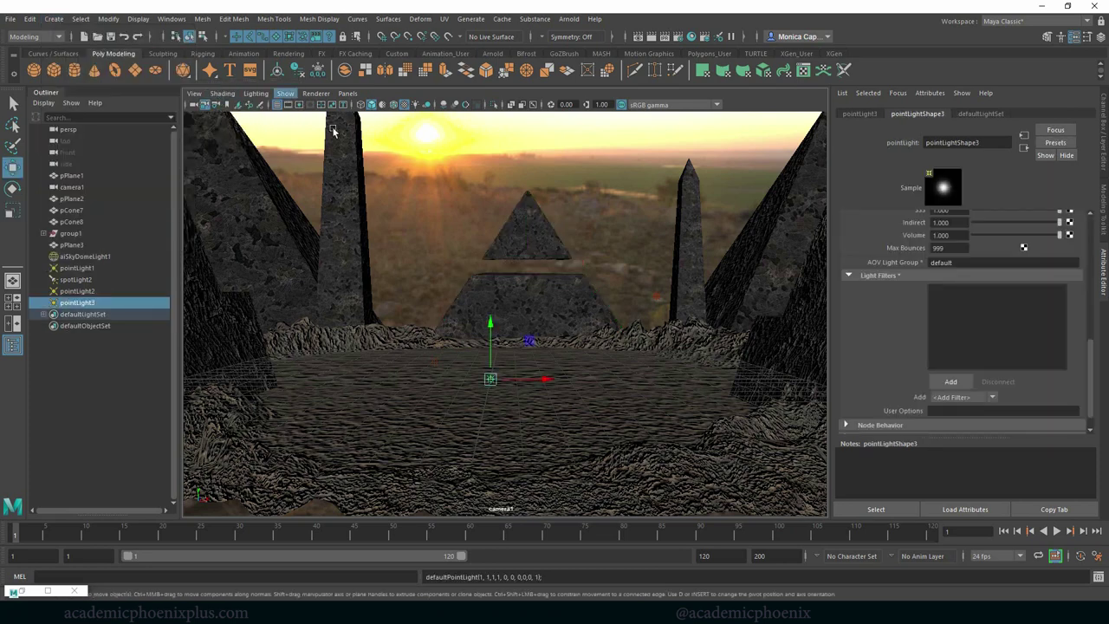
middle_drag(629, 343, 623, 337)
key(v)
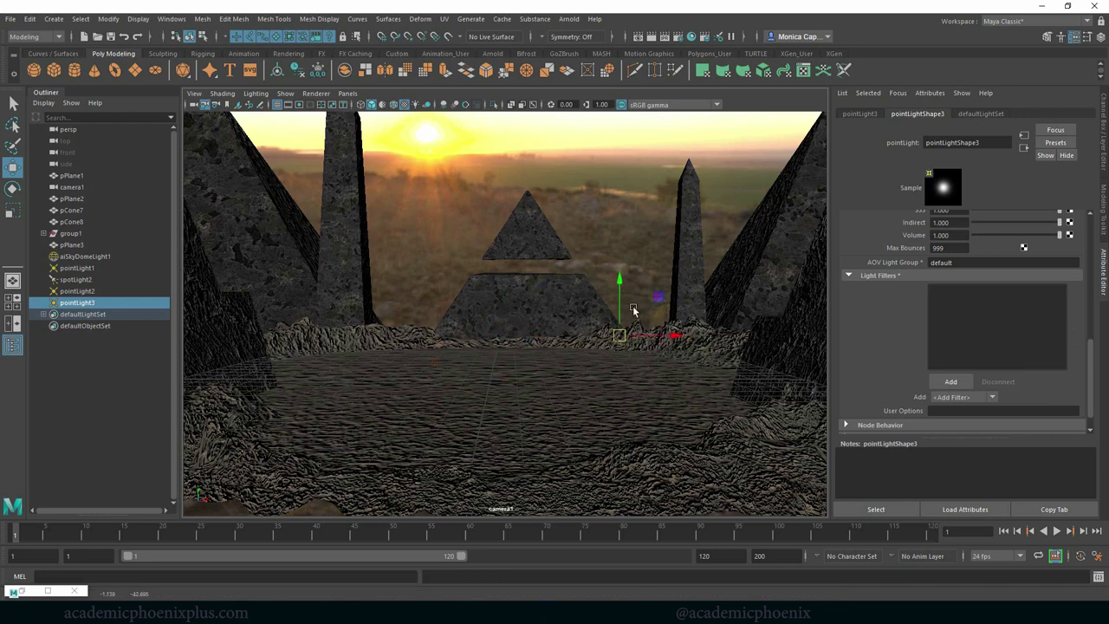
Frame the new point light in the persp view and shift it in front of the shoreline rocks
click(349, 93)
mouse_move(416, 105)
click(481, 118)
key(f)
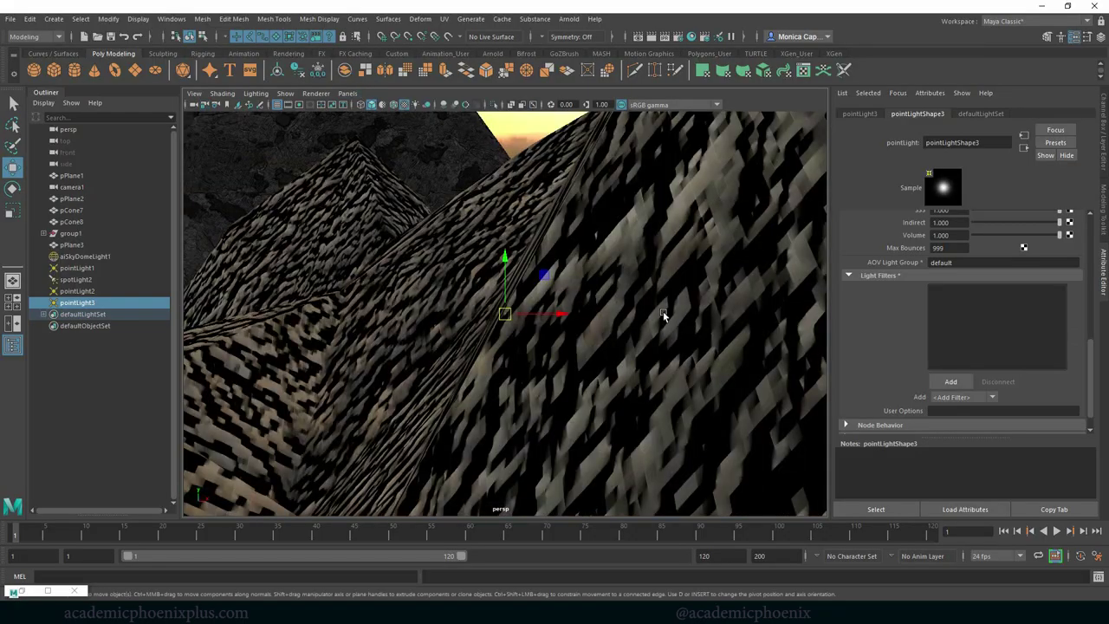
alt+drag(526, 301, 375, 328)
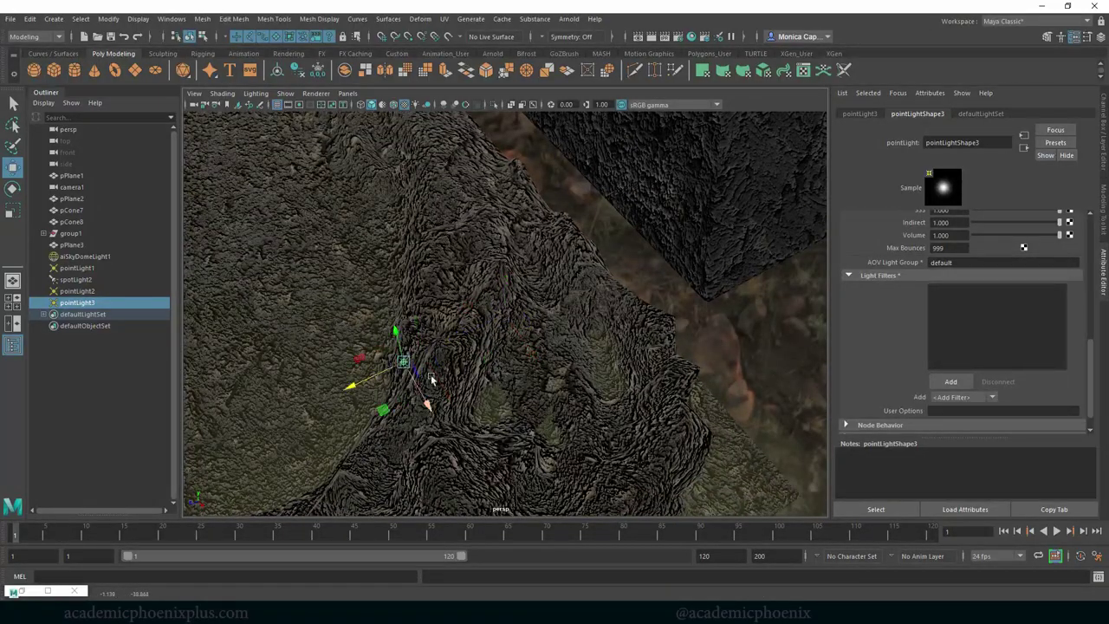
alt+drag(373, 374, 512, 338)
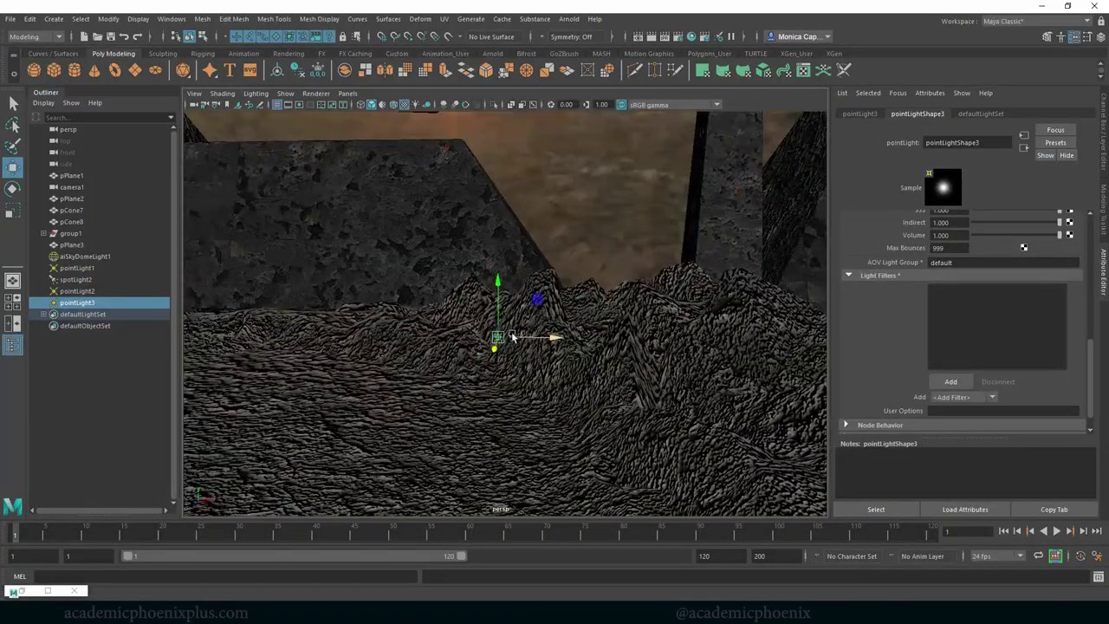
Set the new point light's color to a warm orange with hue about 34, saturation 0.821 and value 1
click(1090, 236)
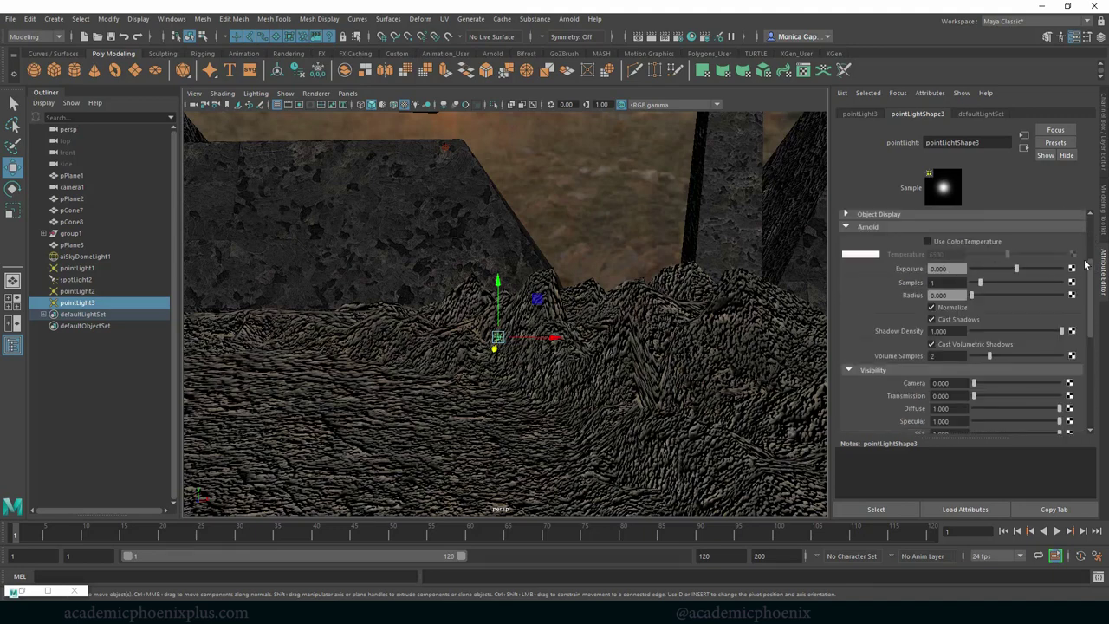
click(1093, 264)
click(953, 245)
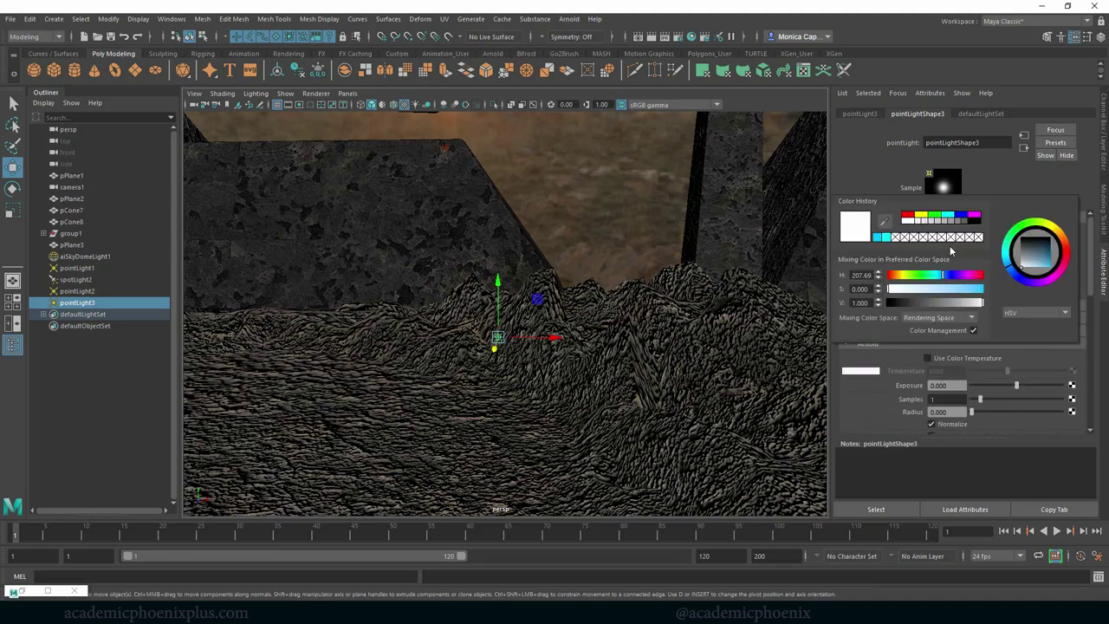
click(906, 276)
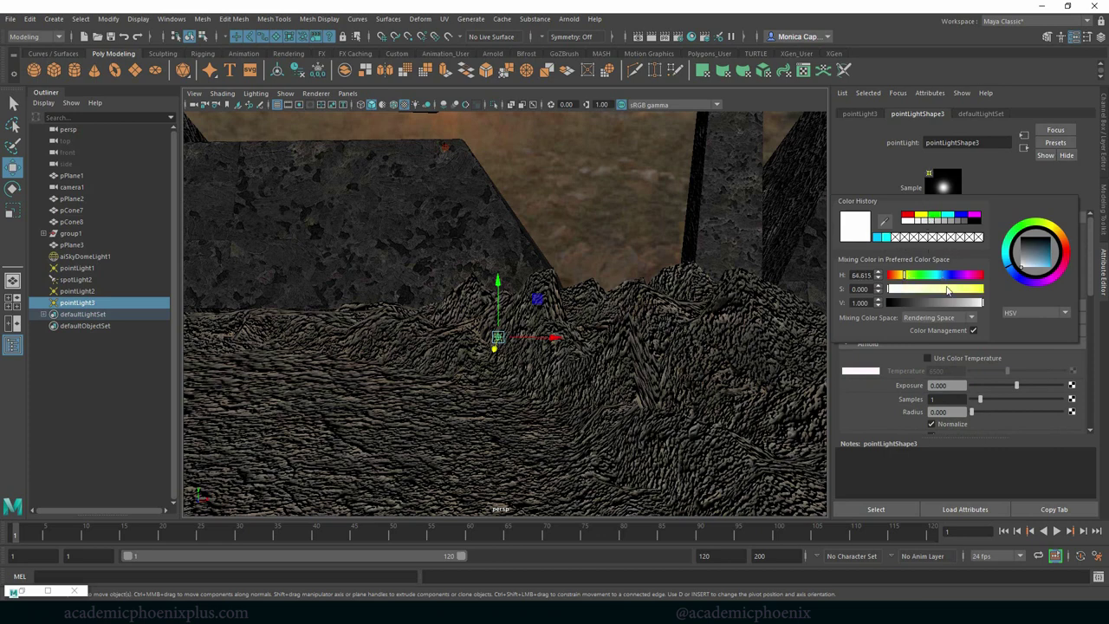
click(949, 289)
click(1063, 240)
drag(954, 291, 964, 290)
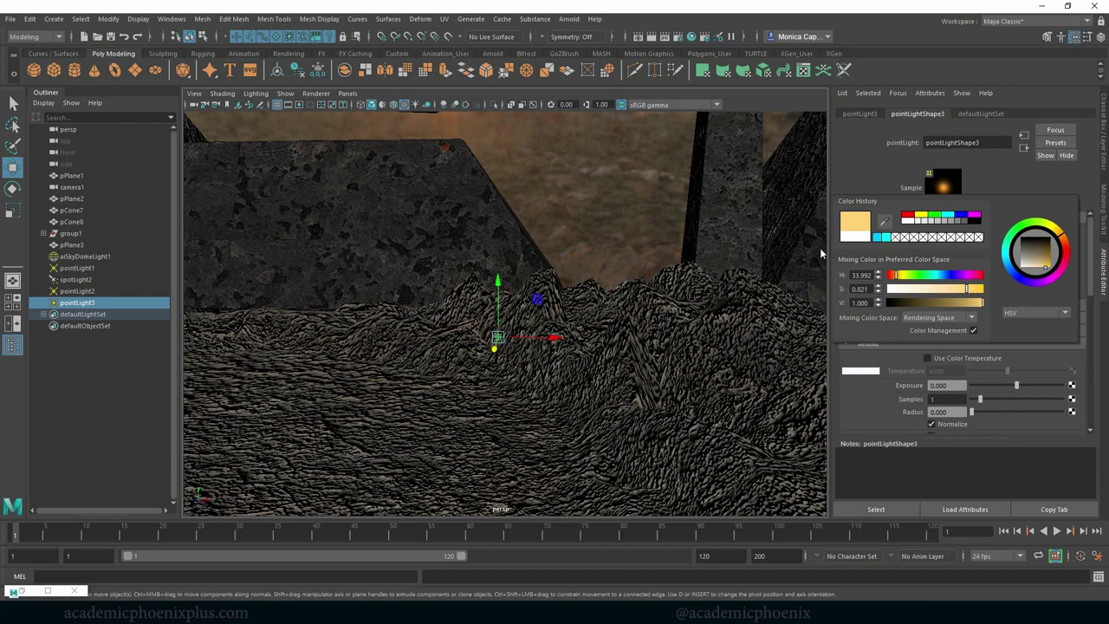
Hide every light except pointLight3 and render its glow alone in the Arnold RenderView
click(570, 20)
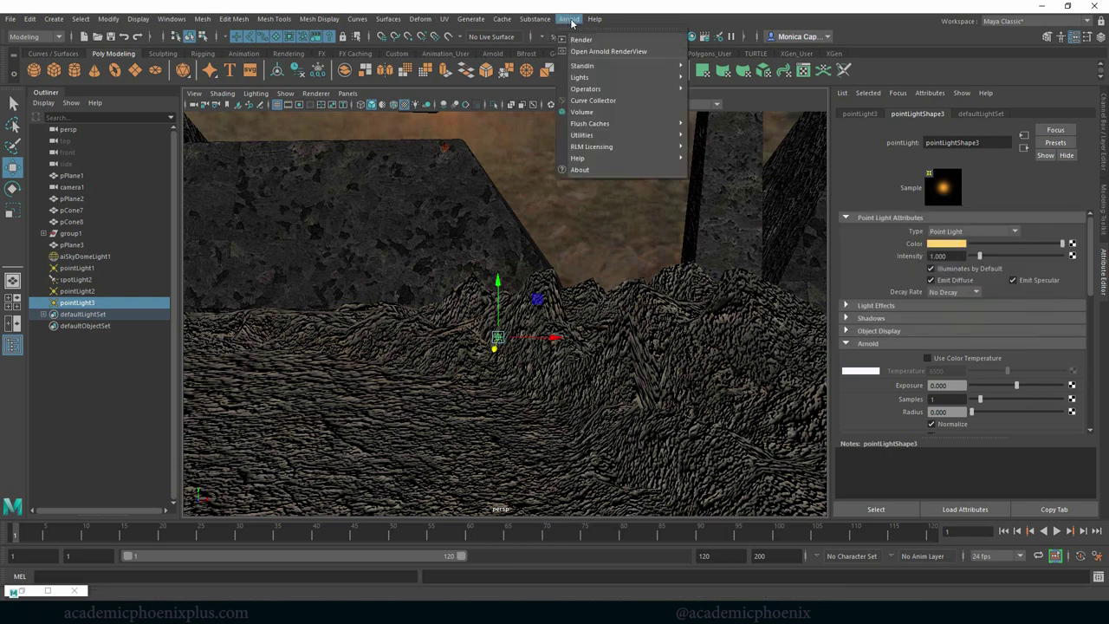
click(23, 592)
click(23, 592)
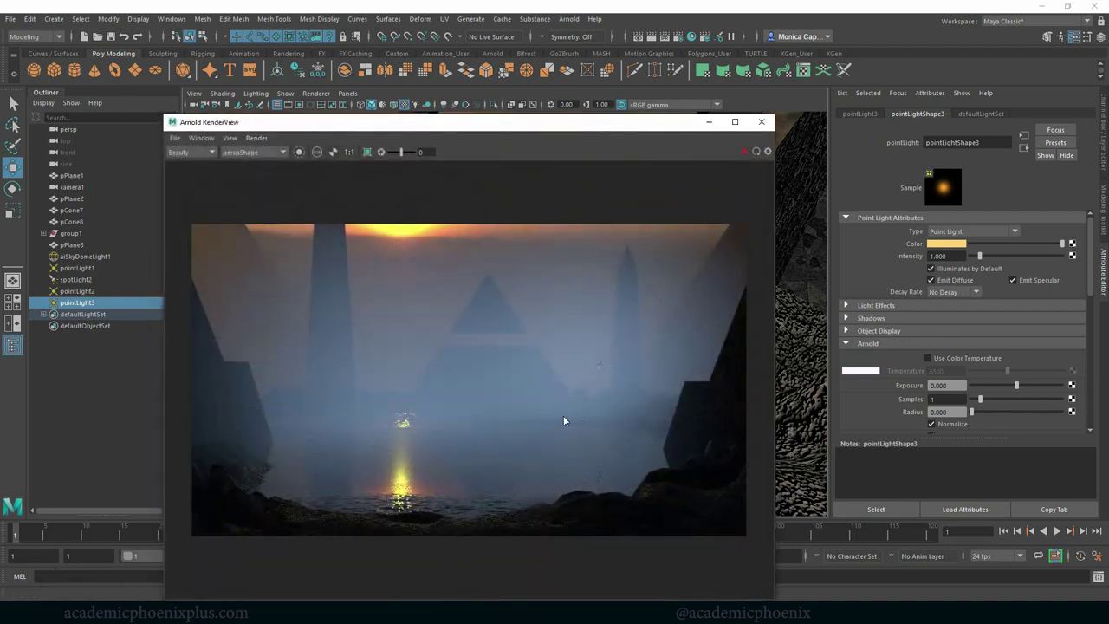
drag(78, 257, 64, 296)
key(ctrl+h)
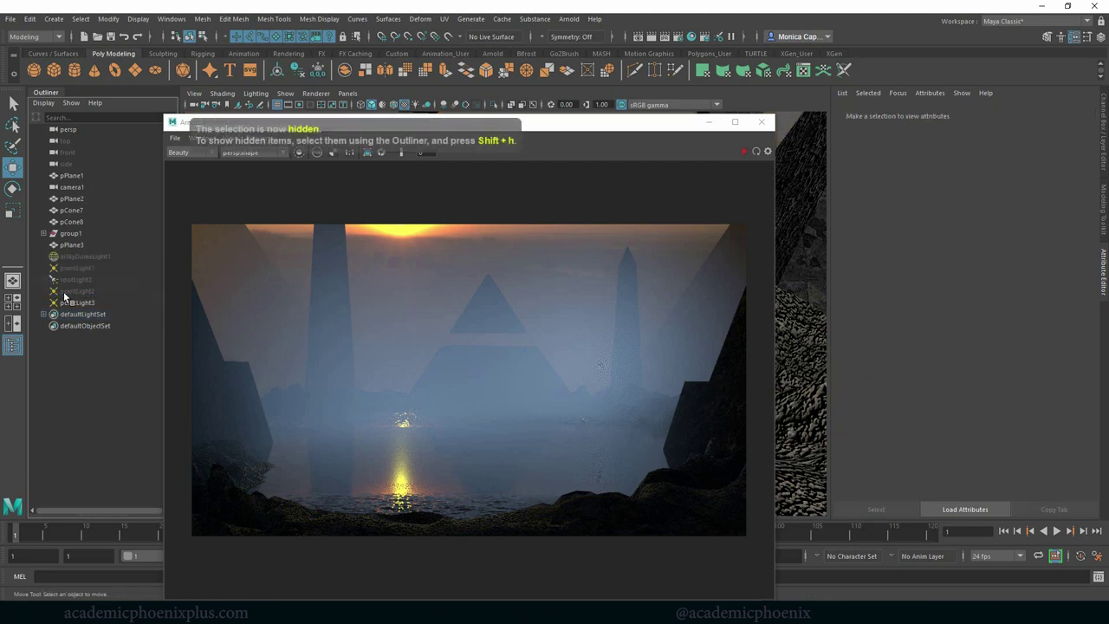
click(89, 304)
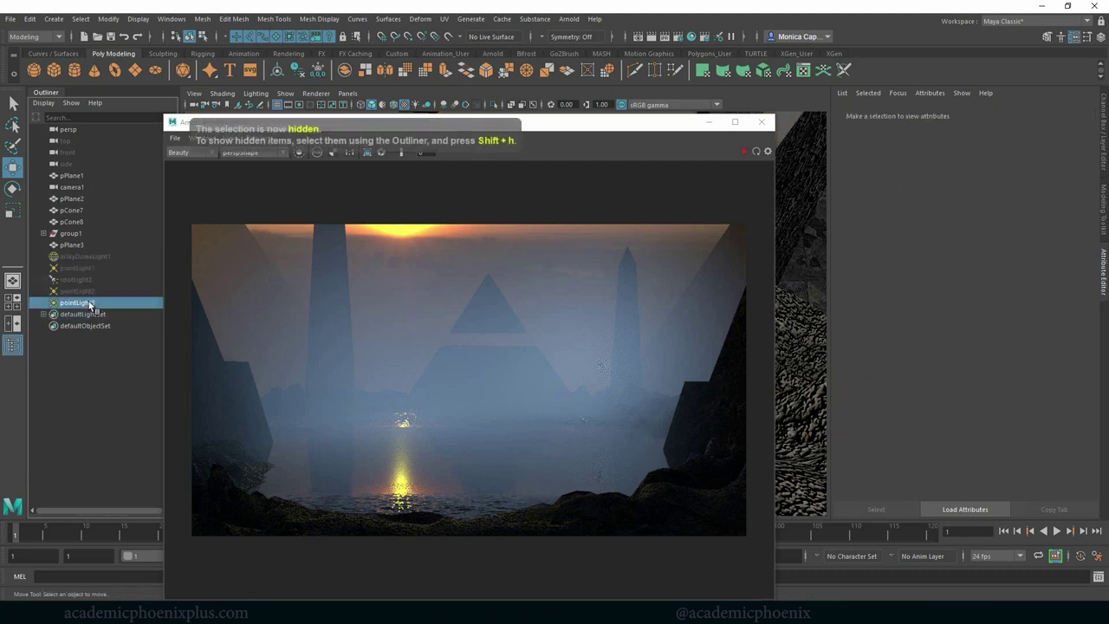
click(744, 151)
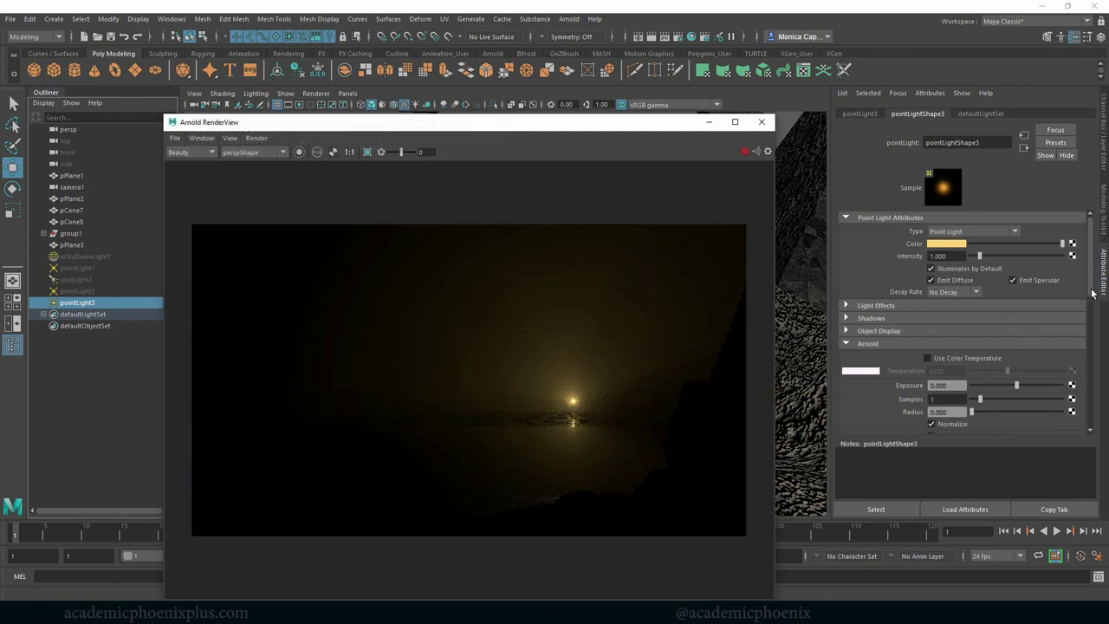
Set pointLight3's Volume Samples to 0 and its Volume visibility to 0
drag(1092, 293, 1092, 329)
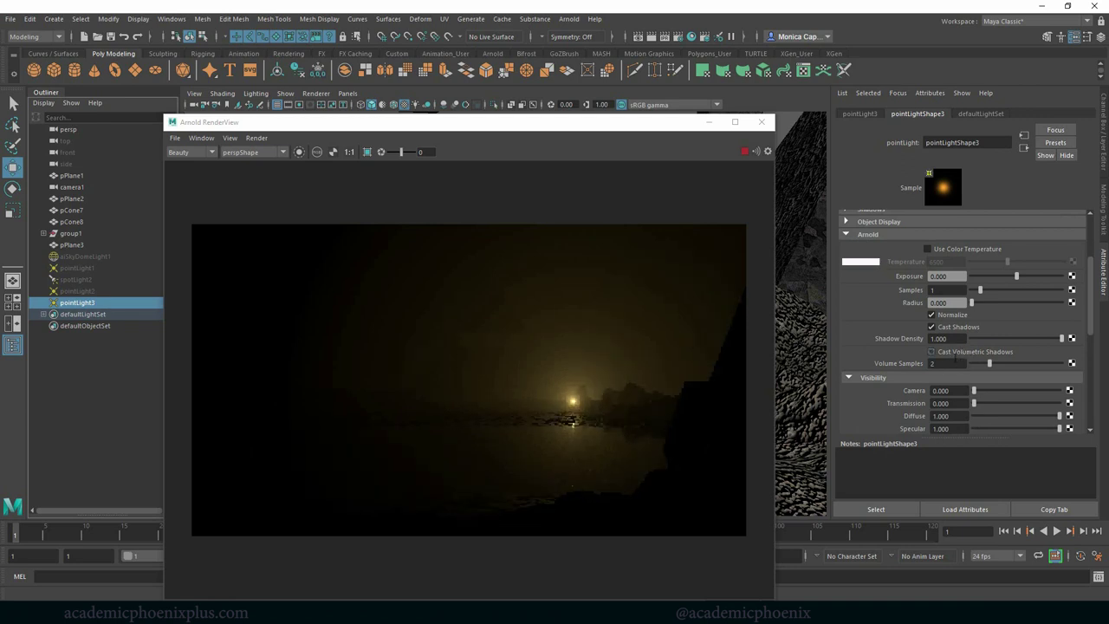
drag(996, 362, 953, 363)
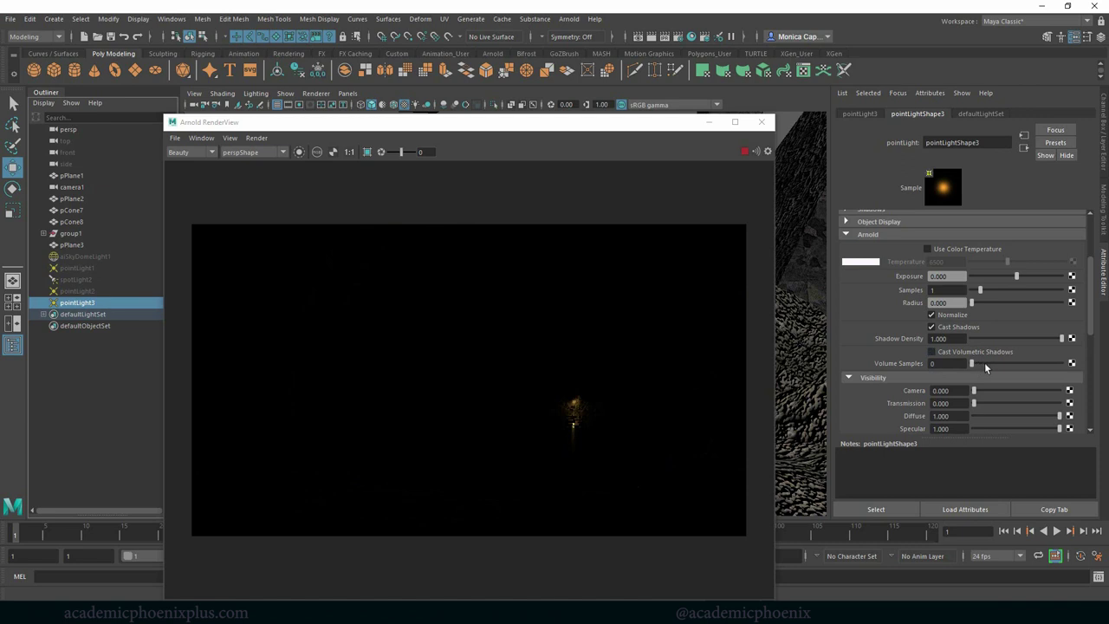
scroll(1089, 343, down, 3)
drag(1089, 338, 1088, 342)
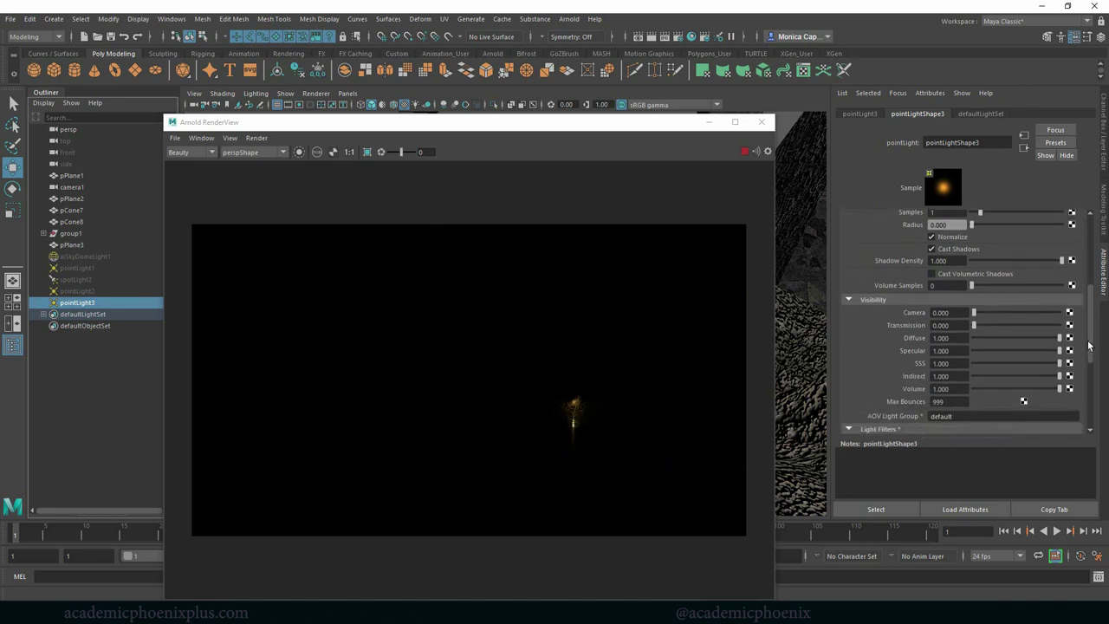
drag(962, 386, 924, 384)
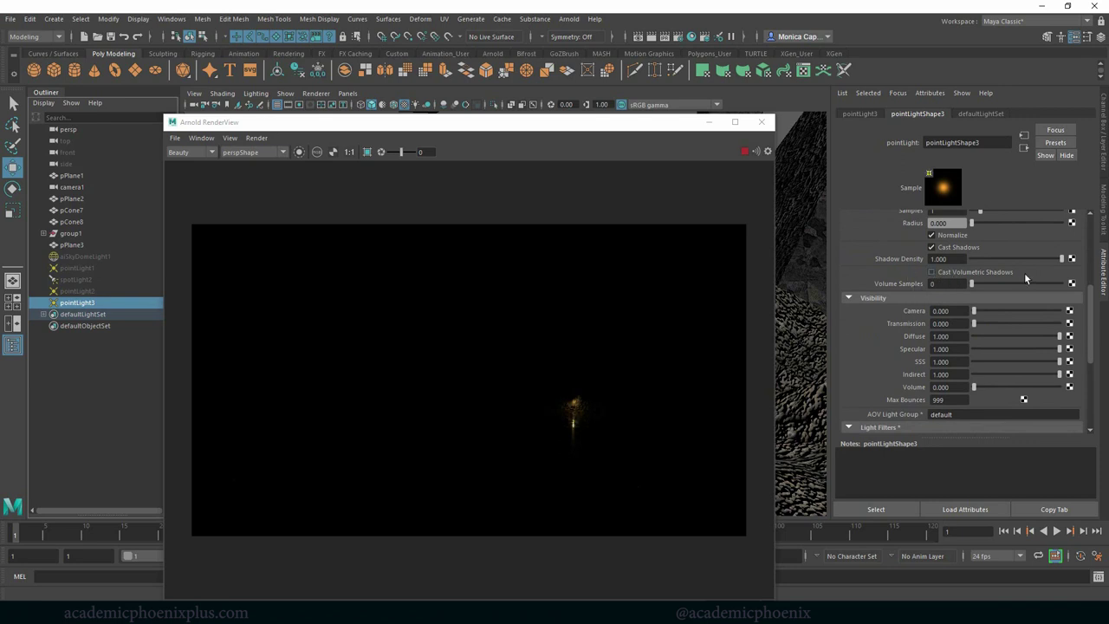
click(948, 284)
click(964, 387)
Check the reference painting with the RenderView minimized, and set pointLight3's intensity to 0.5
key(alt+Tab)
key(alt+Tab)
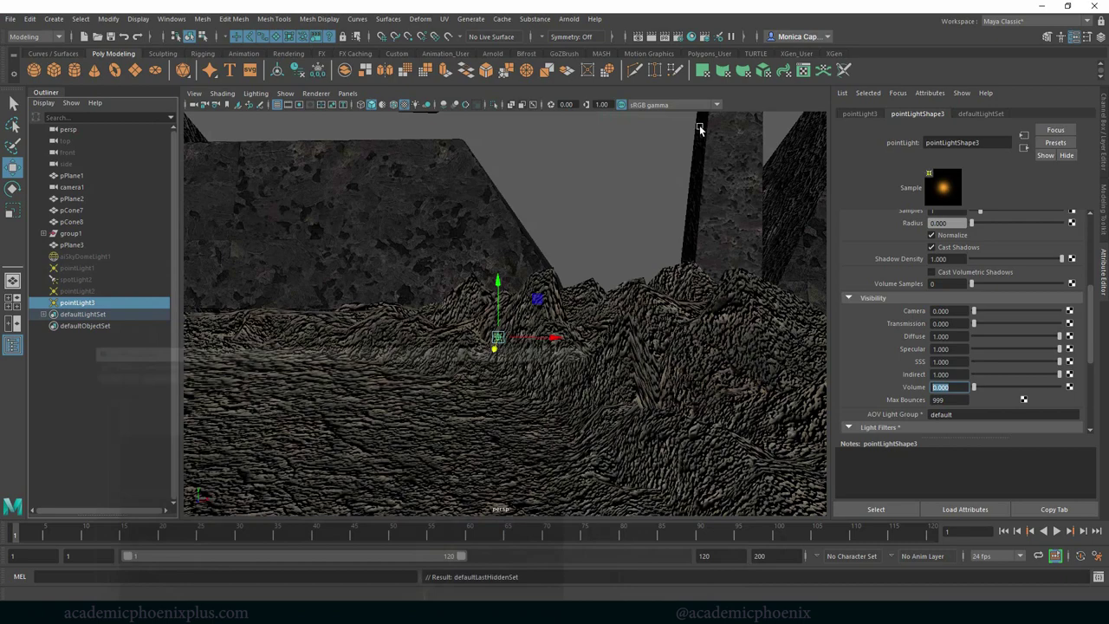
click(709, 122)
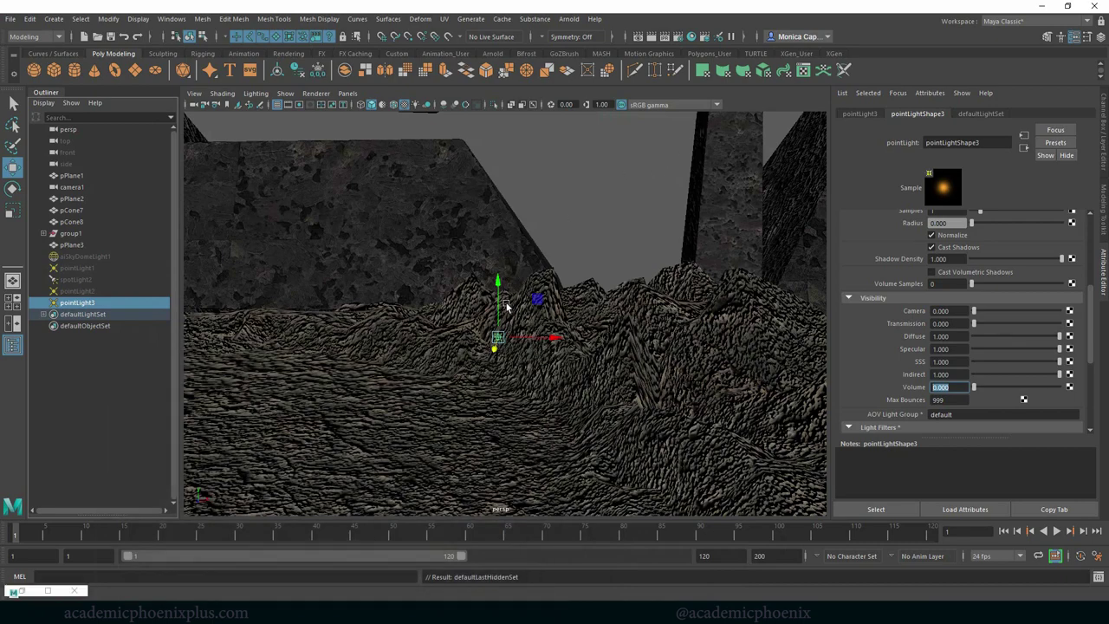
key(alt+Tab)
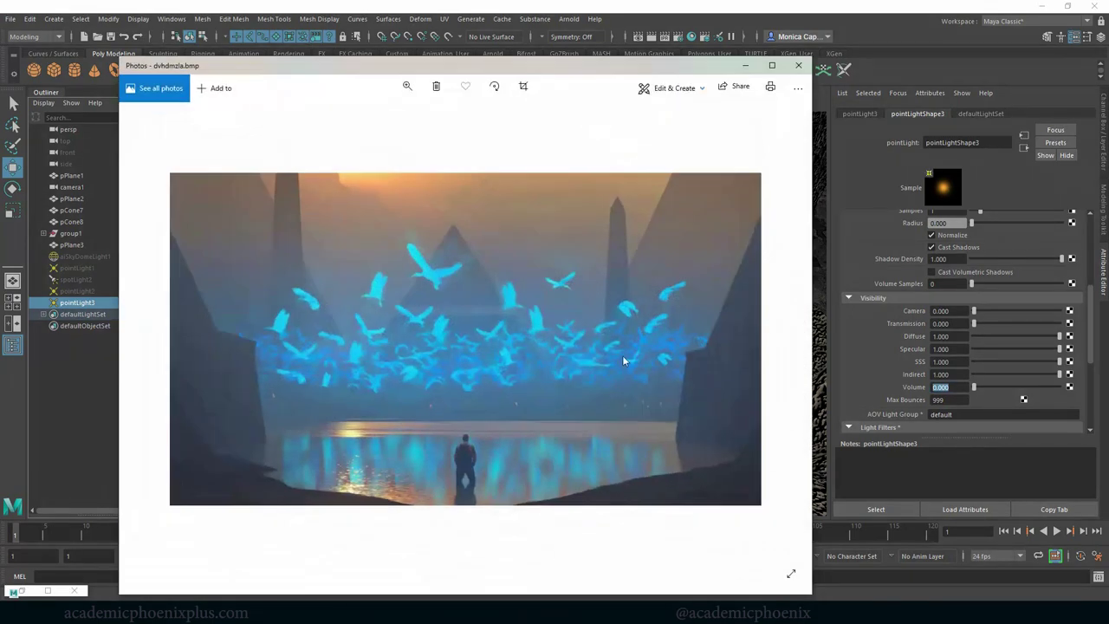
drag(593, 78, 982, 113)
key(alt+Tab)
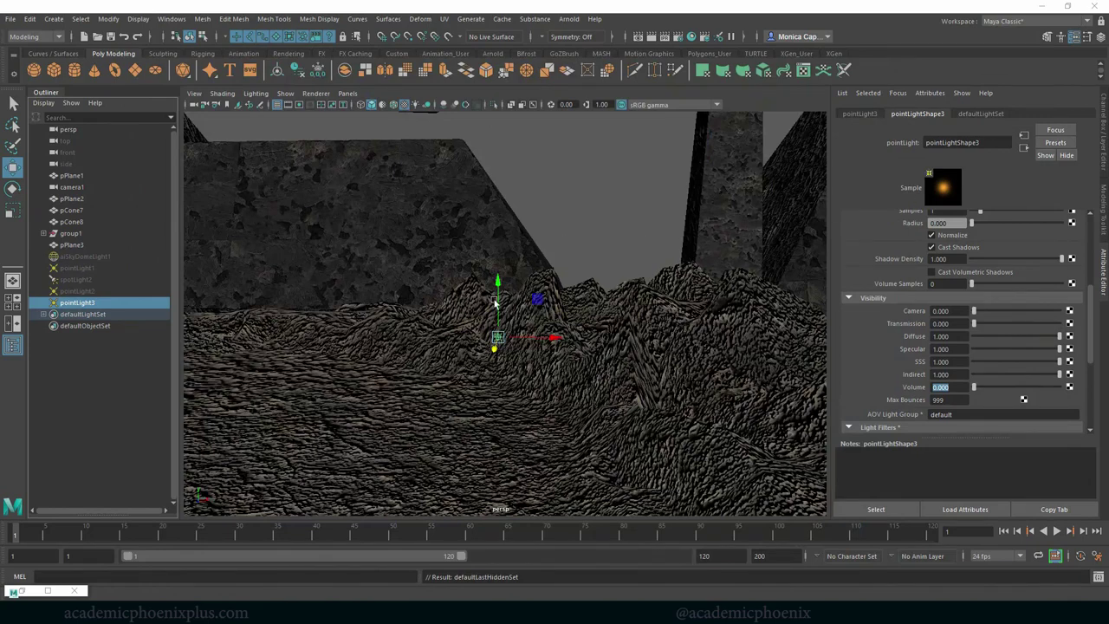
scroll(1091, 231, up, 5)
drag(964, 255, 851, 259)
text(0.5)
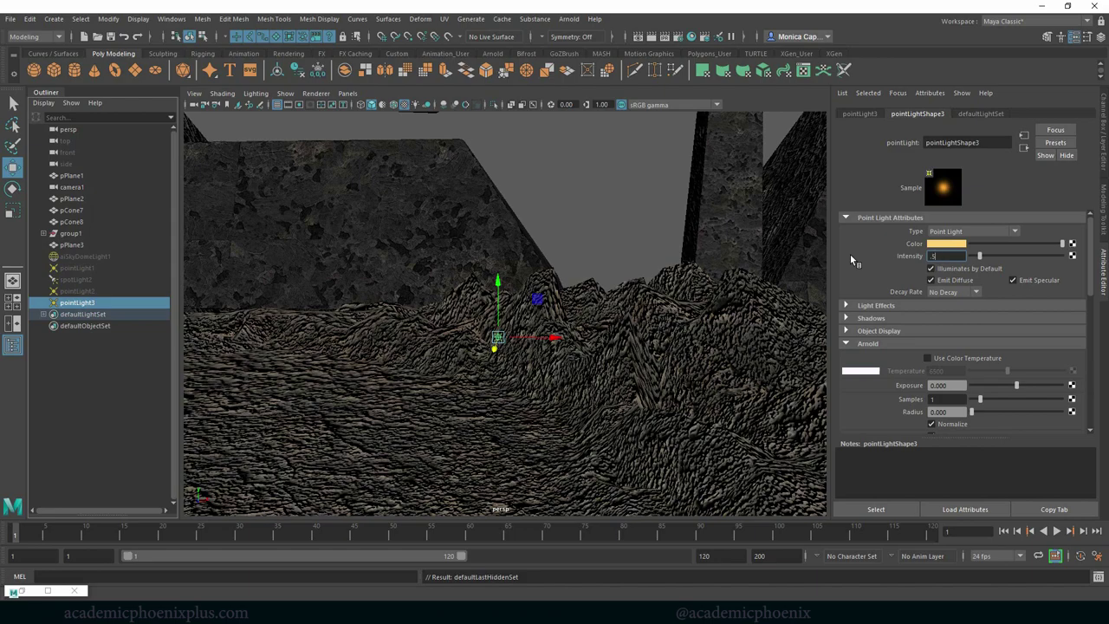
key(Return)
Duplicate pointLight3, shift the copy forward and right along the shoreline rocks, and lower it toward the water
alt+drag(569, 312, 463, 272)
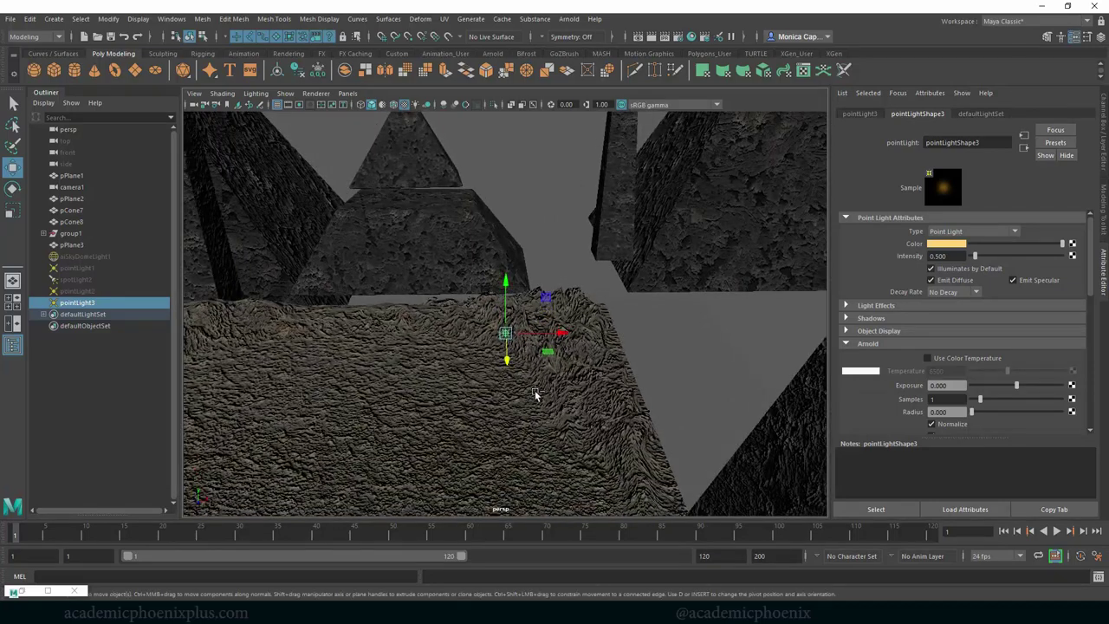
key(ctrl+d)
drag(506, 360, 506, 380)
drag(568, 353, 594, 354)
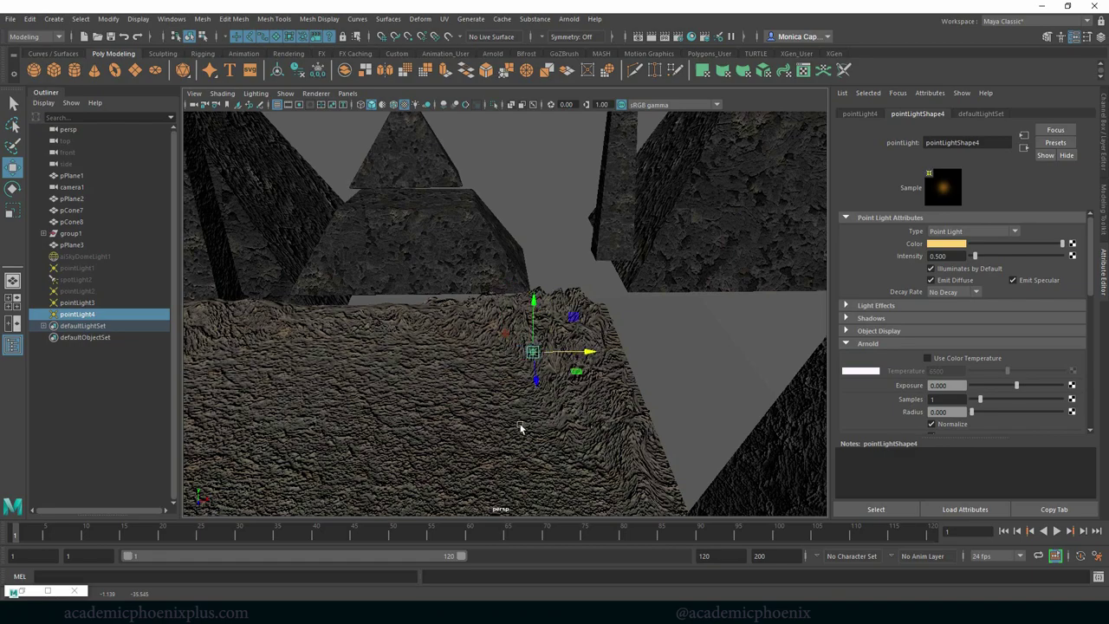
alt+drag(519, 422, 520, 396)
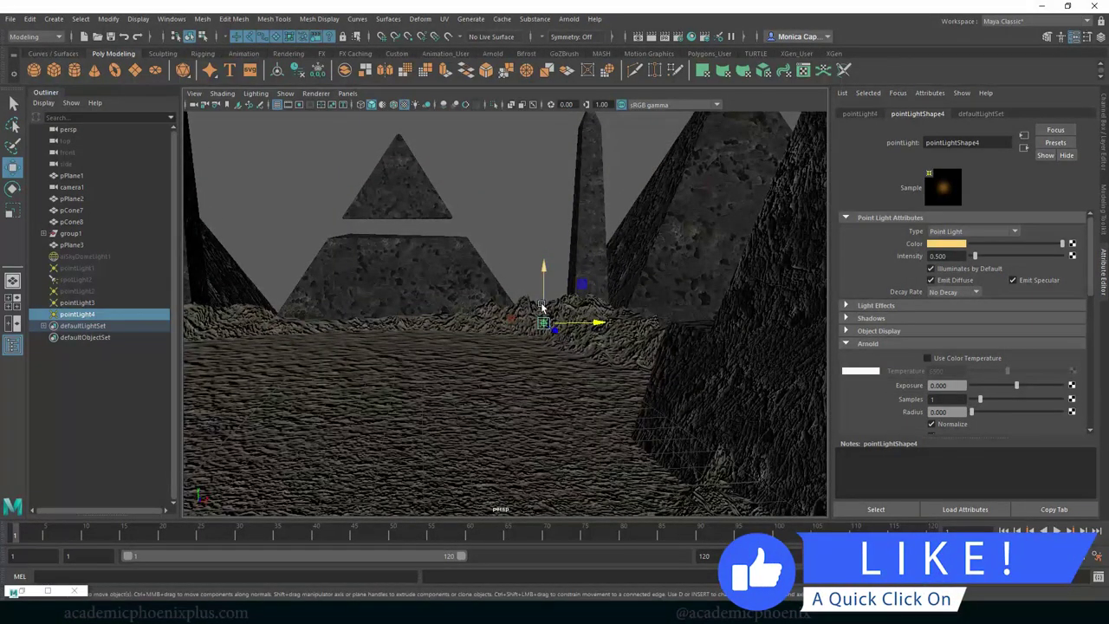
drag(543, 271, 544, 277)
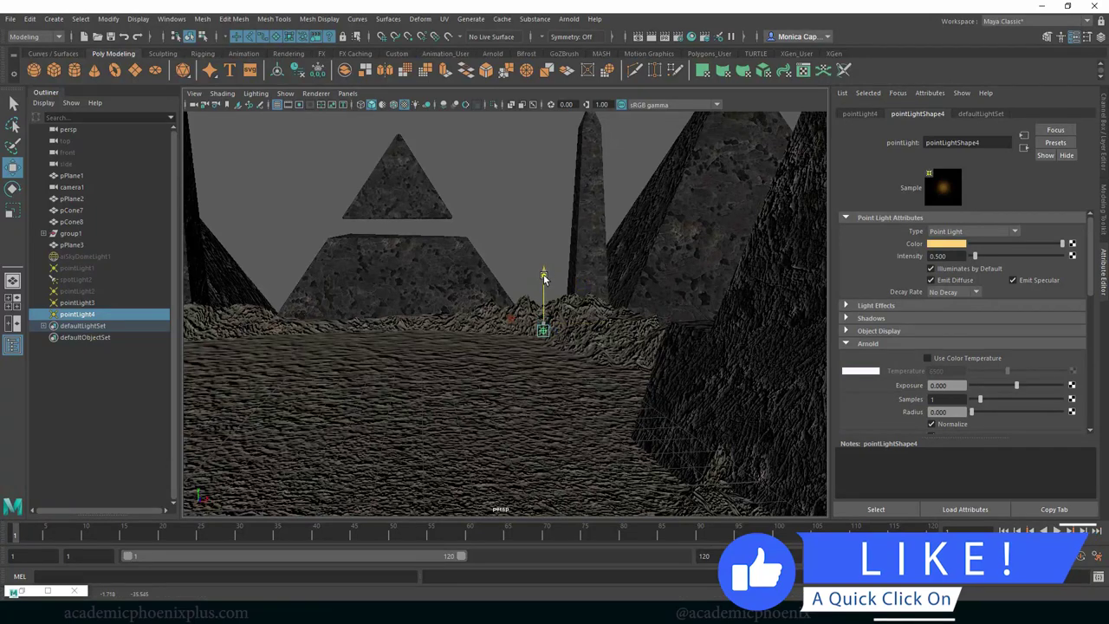
Duplicate pointLight4, move the copy farther right along the shoreline, and adjust its height against the rocks
key(ctrl+d)
drag(592, 332, 629, 338)
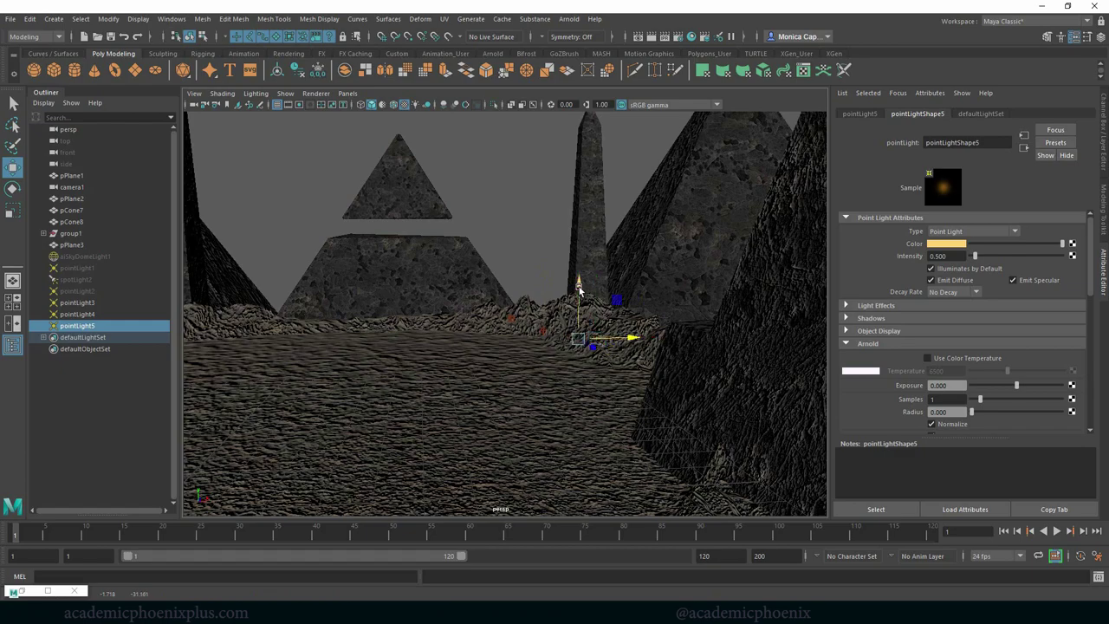
drag(578, 284, 684, 232)
click(608, 317)
click(583, 284)
alt+drag(582, 283, 624, 272)
Duplicate pointLight5 and place the copy on the far shoreline in front of the central pyramid
key(ctrl+d)
drag(732, 293, 588, 282)
drag(536, 317, 539, 287)
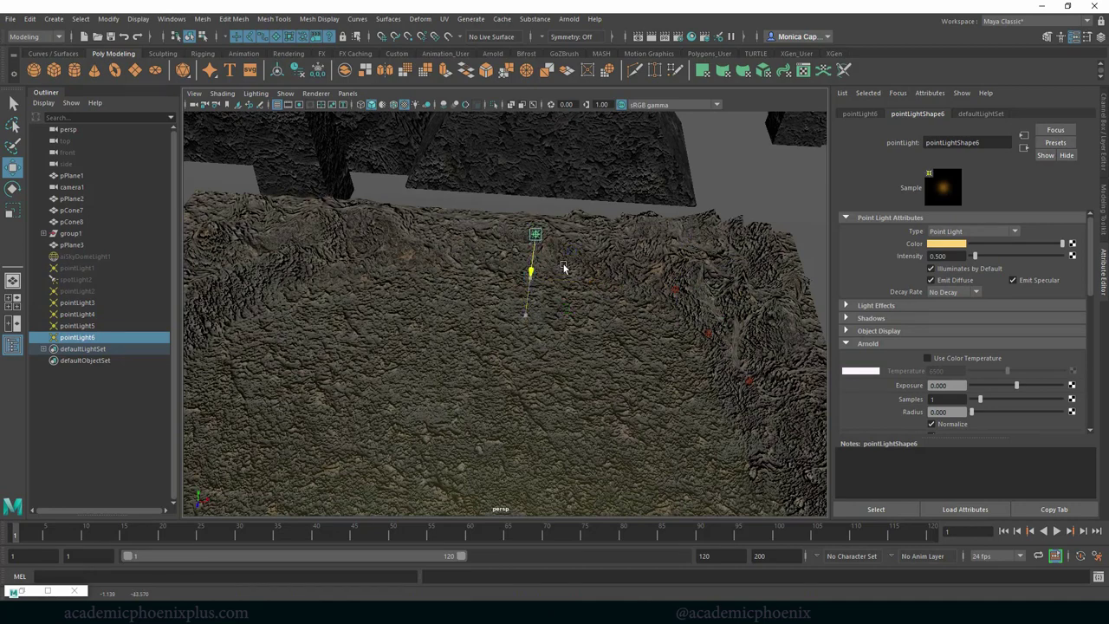
drag(541, 188, 542, 193)
drag(532, 271, 530, 277)
Duplicate pointLight6, move the copy to the left part of the far shoreline, and adjust its depth and height
key(ctrl+d)
drag(593, 245, 415, 260)
drag(344, 263, 319, 275)
drag(345, 196, 350, 208)
drag(339, 286, 339, 288)
drag(341, 228, 340, 218)
alt+drag(391, 243, 353, 205)
Duplicate pointLight7 and, looking through camera1, shift the copy left to the base of the left obelisk
alt+drag(540, 289, 556, 307)
click(551, 301)
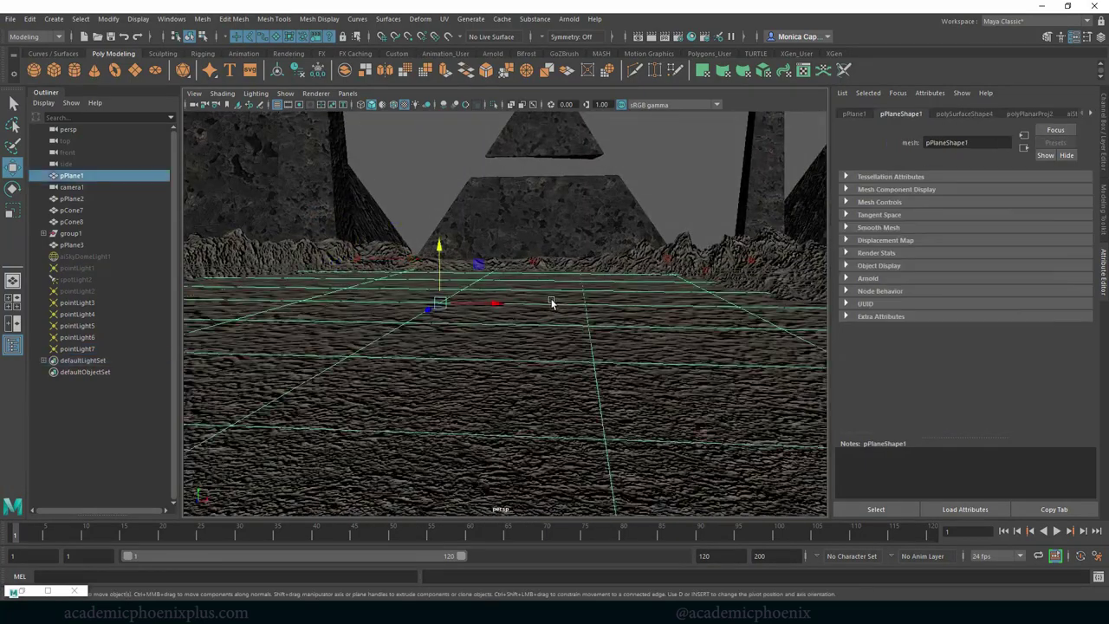
alt+drag(477, 260, 549, 277)
click(467, 257)
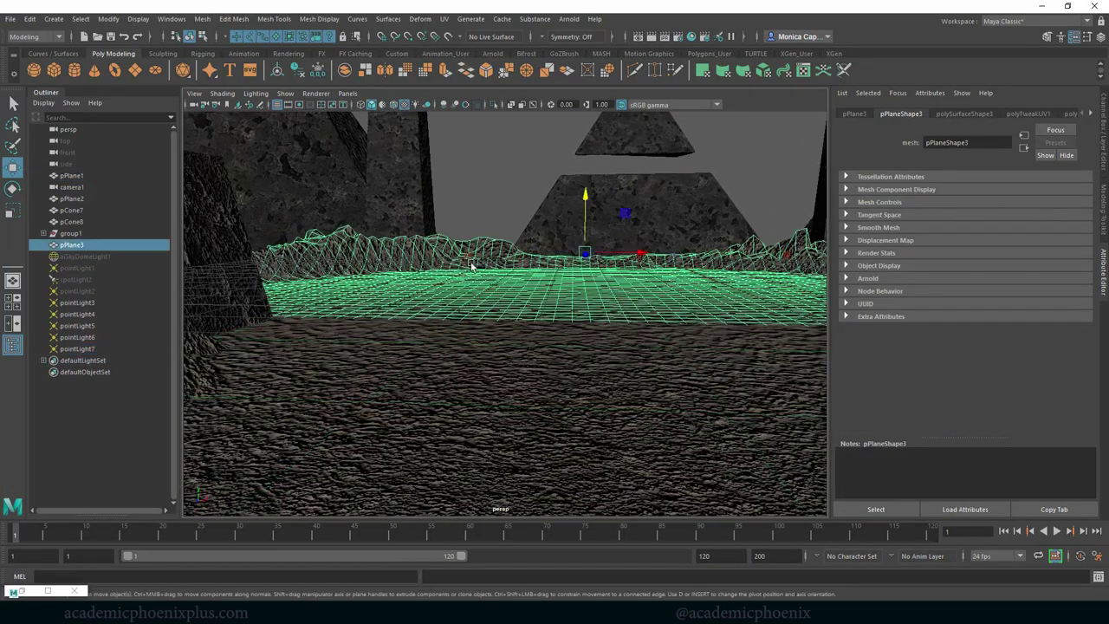
click(469, 257)
mouse_move(488, 292)
alt+mouse_down()
mouse_move(433, 310)
mouse_move(349, 297)
mouse_move(508, 287)
mouse_move(488, 279)
alt+mouse_up()
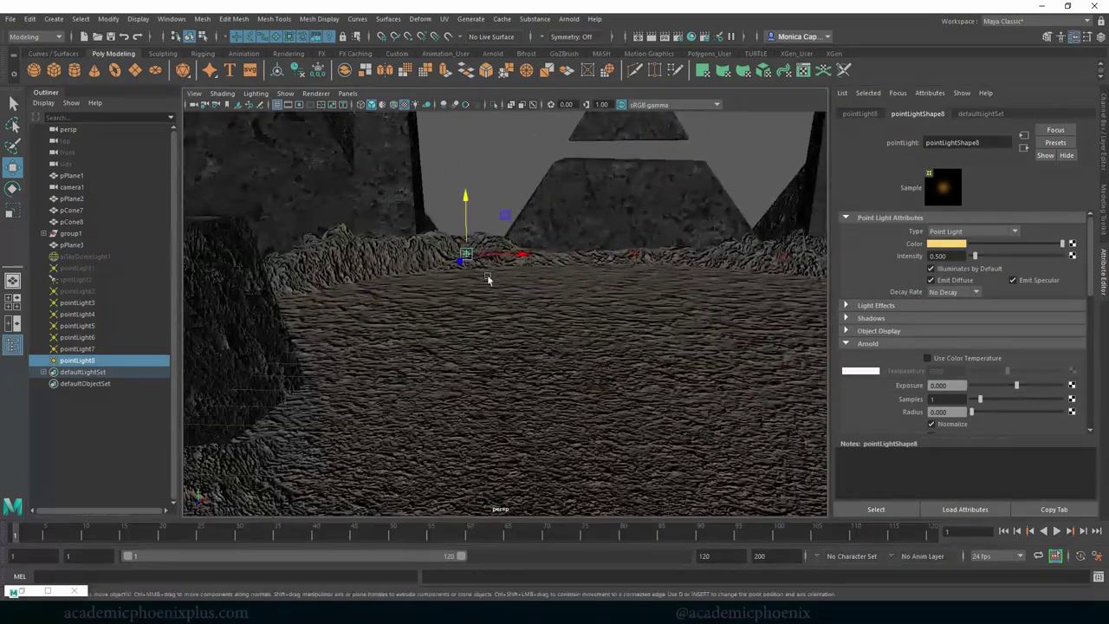
click(347, 94)
mouse_move(399, 109)
click(491, 117)
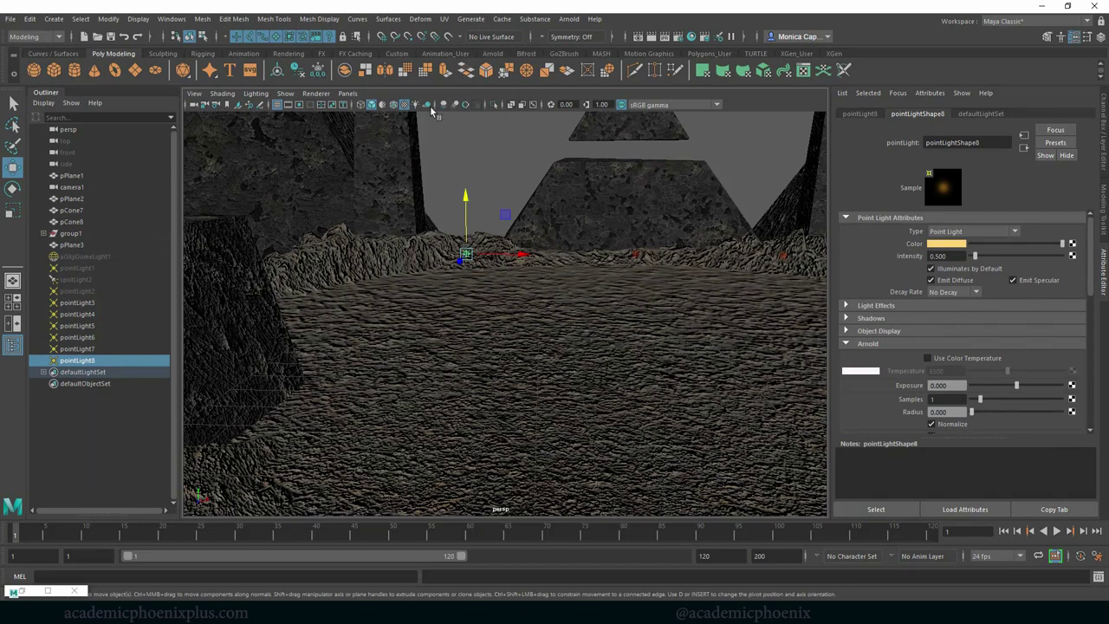
click(347, 93)
click(482, 106)
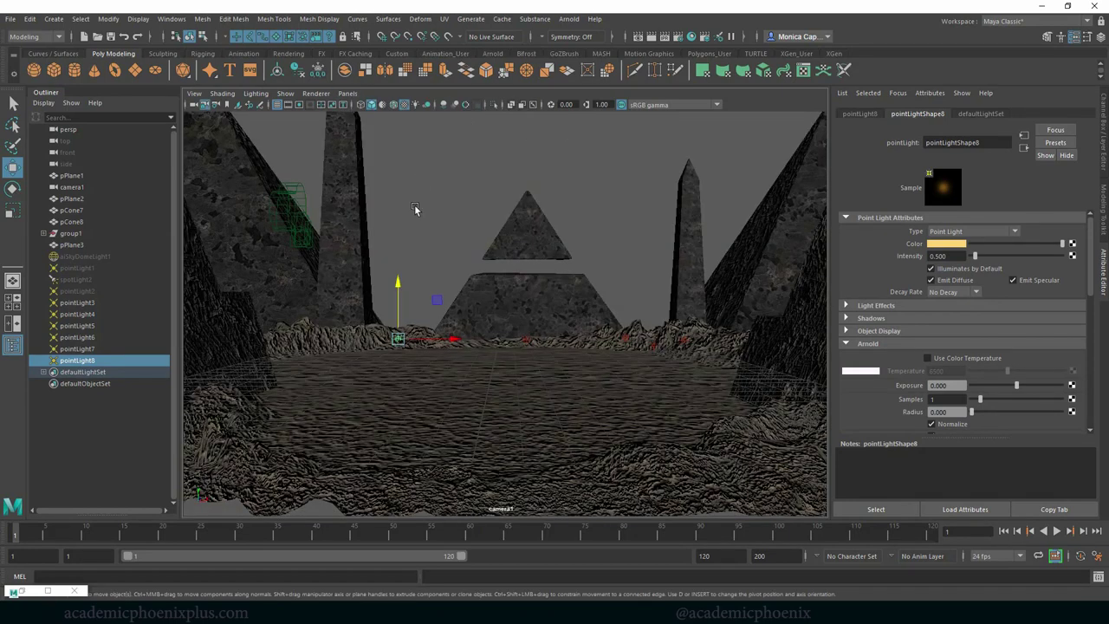
drag(440, 337, 377, 338)
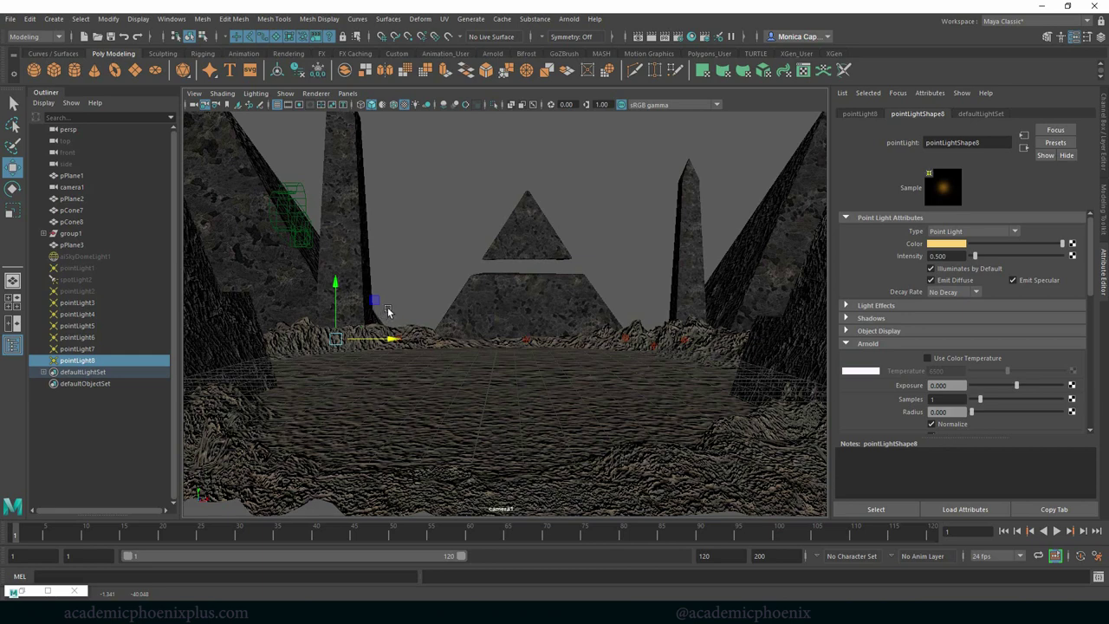
Return to the persp view and bring pointLight8 forward along the left shoreline, adjusting its height
click(346, 92)
mouse_move(419, 106)
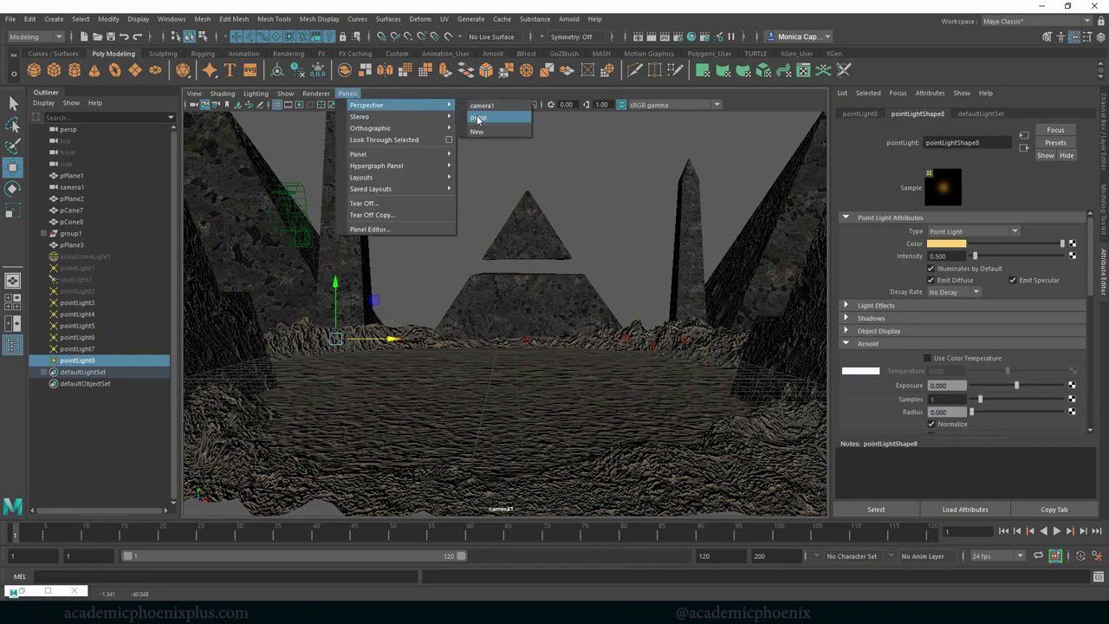
click(479, 116)
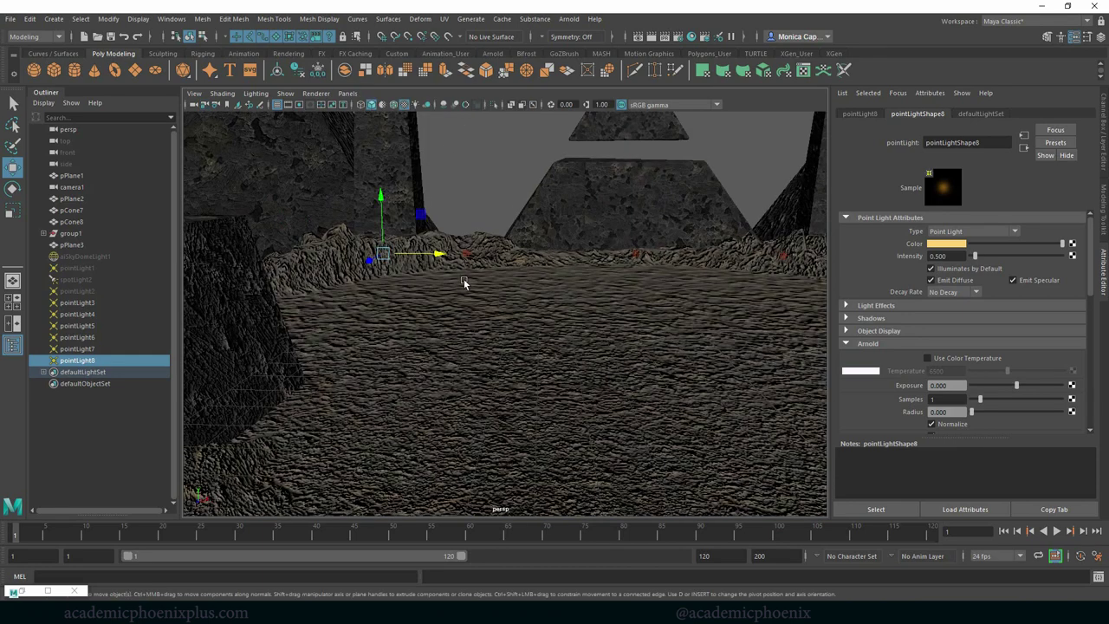
click(437, 300)
key(ctrl+z)
drag(366, 263, 340, 284)
click(358, 207)
key(ctrl+z)
drag(358, 208, 357, 190)
Render the six shoreline lights on their own in the Arnold RenderView, then minimize it
alt+middle_drag(671, 270, 630, 257)
alt+drag(630, 257, 619, 259)
click(570, 20)
click(577, 40)
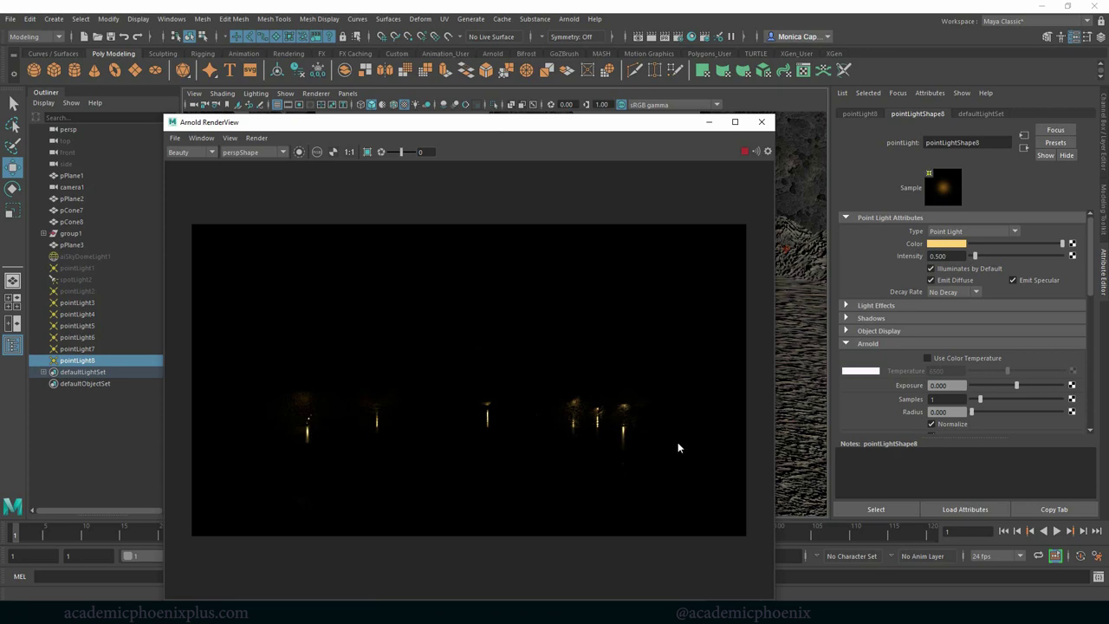
click(709, 121)
Unhide aiSkyDomeLight1, pointLight1, spotLight2 and pointLight2, and restore the RenderView to render the full lighting
click(85, 256)
shift+click(91, 291)
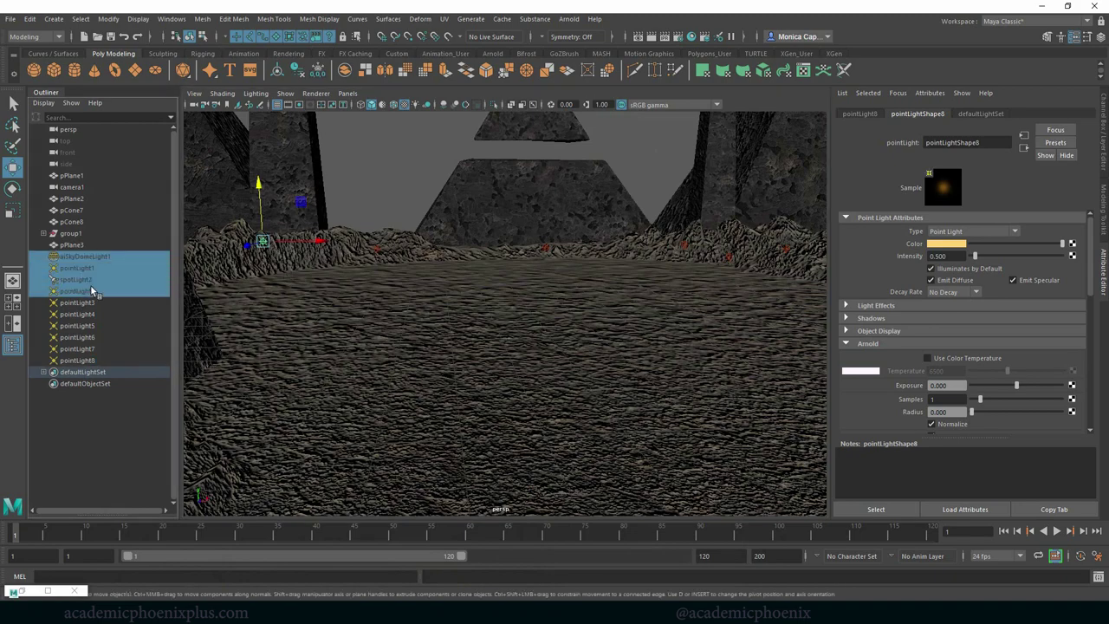
key(shift+h)
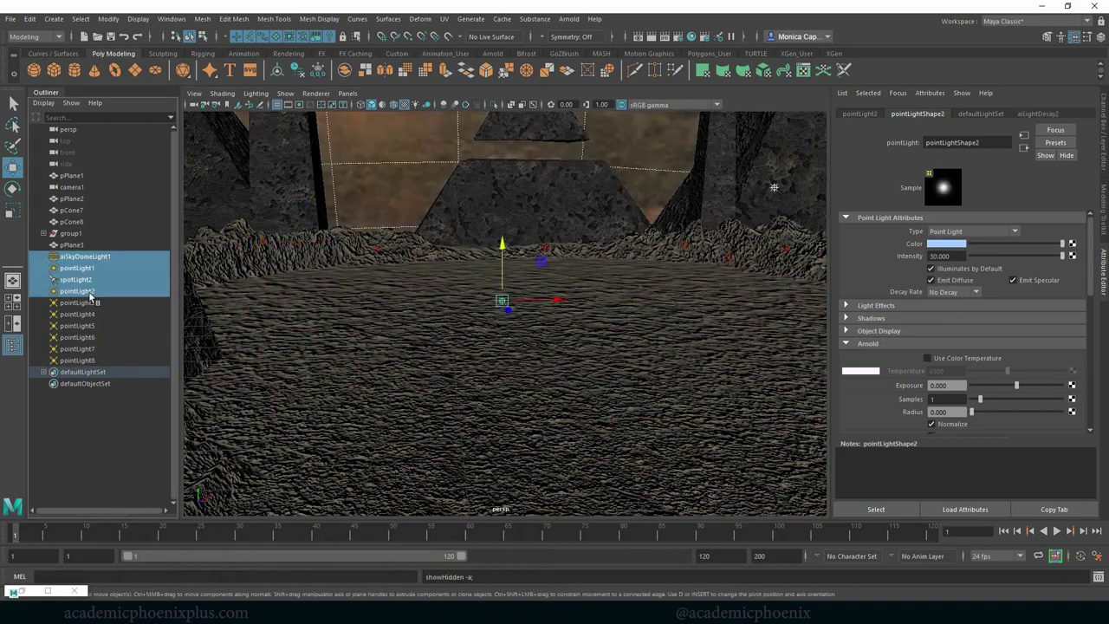
click(47, 591)
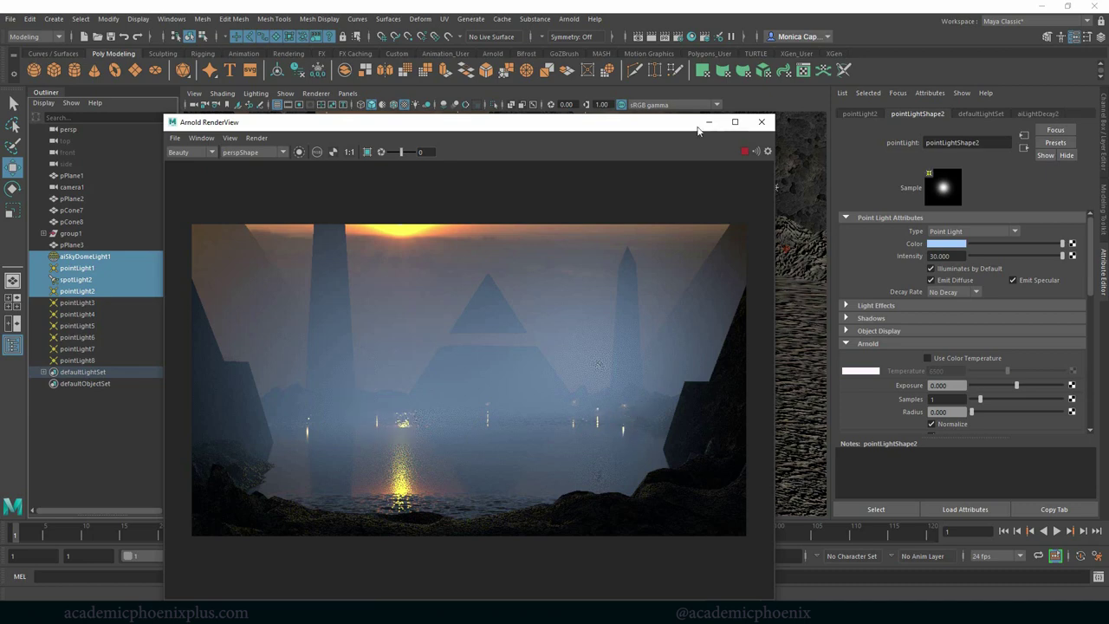
drag(606, 126, 492, 127)
Lower pointLight5's Specular visibility to 0.014, rendering only a crop region around the right shoreline lights
click(786, 251)
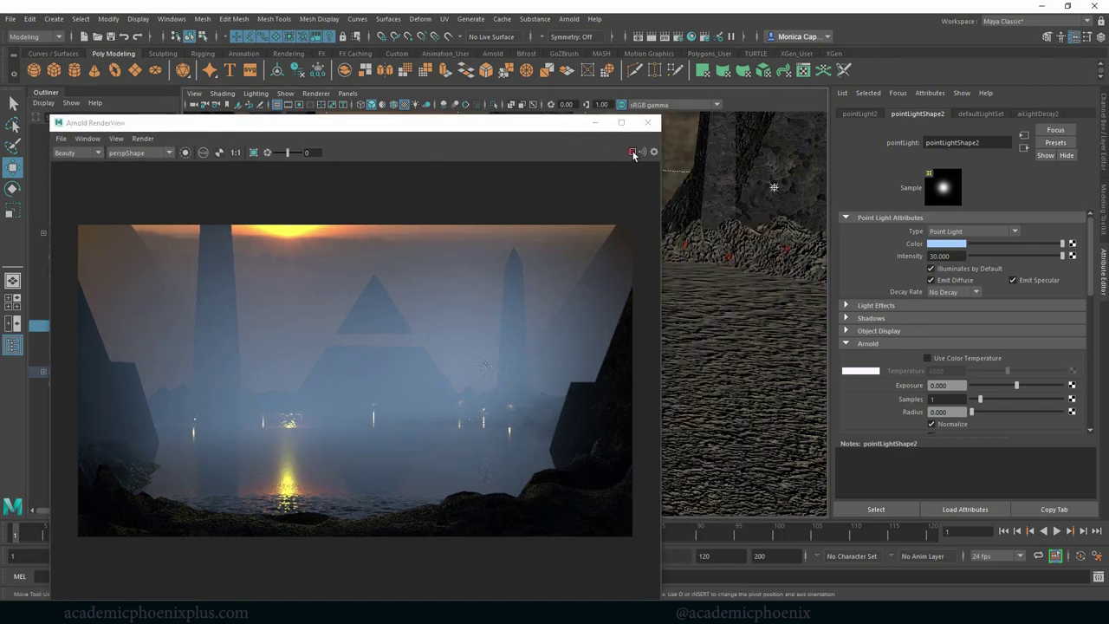
drag(1090, 279, 1088, 348)
scroll(1089, 351, down, 1)
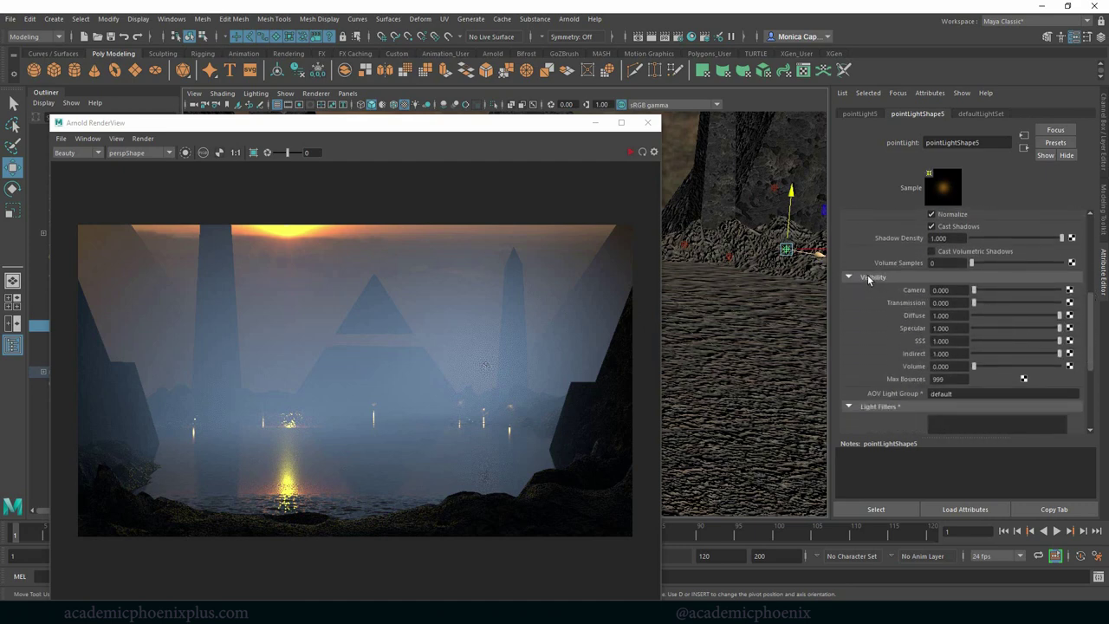
drag(1031, 327, 1006, 328)
click(253, 152)
drag(435, 382, 534, 441)
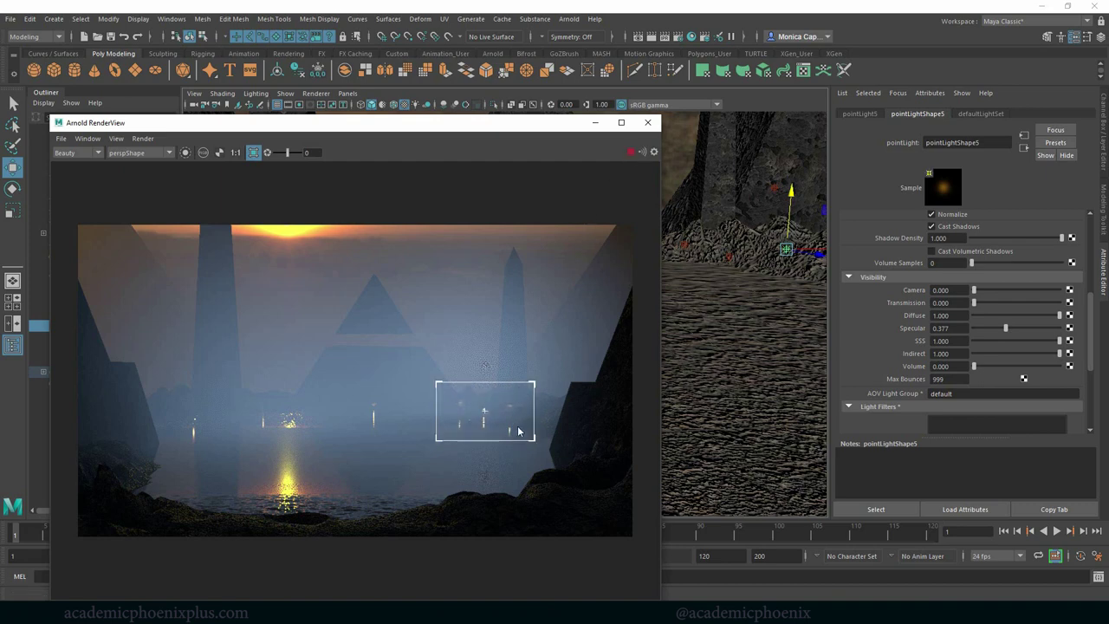
drag(994, 329, 974, 329)
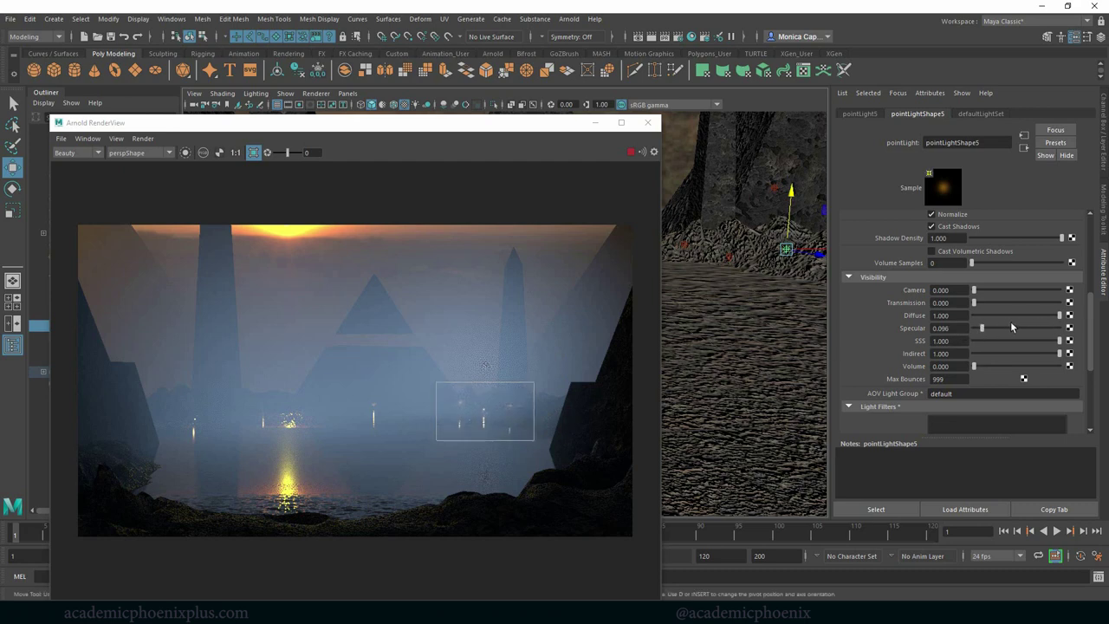
drag(974, 329, 975, 329)
click(966, 328)
Close the RenderView and move pointLight5 down and slightly left against the shoreline rocks
click(649, 123)
alt+drag(672, 130, 679, 216)
alt+drag(475, 253, 467, 290)
drag(505, 257, 505, 279)
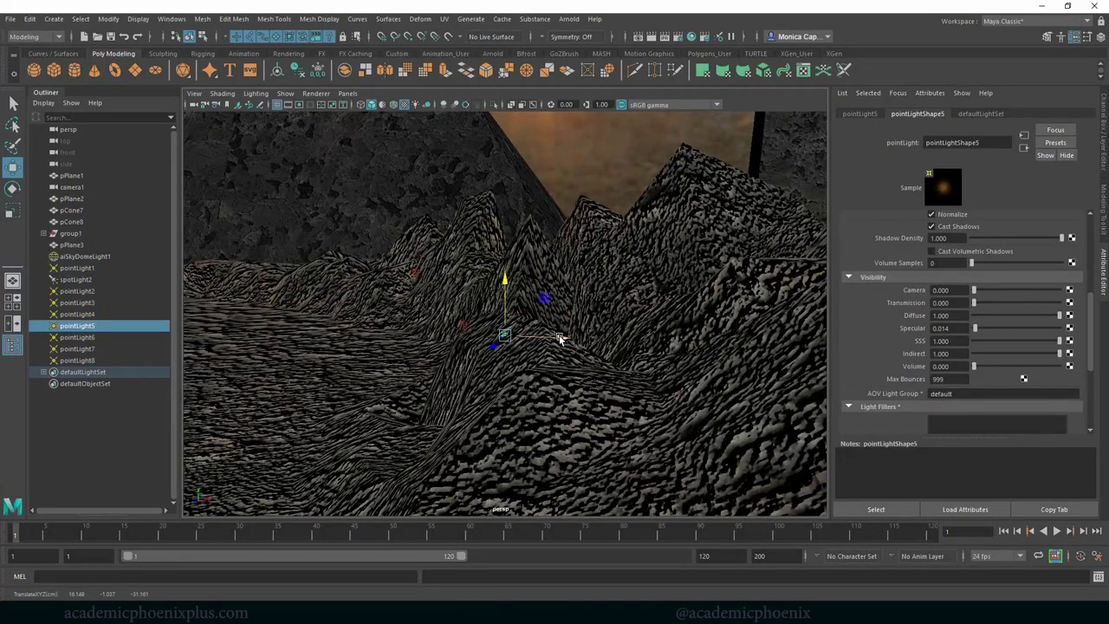
drag(560, 338, 546, 338)
Select pointLight4 among the right shoreline rocks and set its Specular visibility to 0.014
alt+drag(446, 327, 378, 324)
click(412, 316)
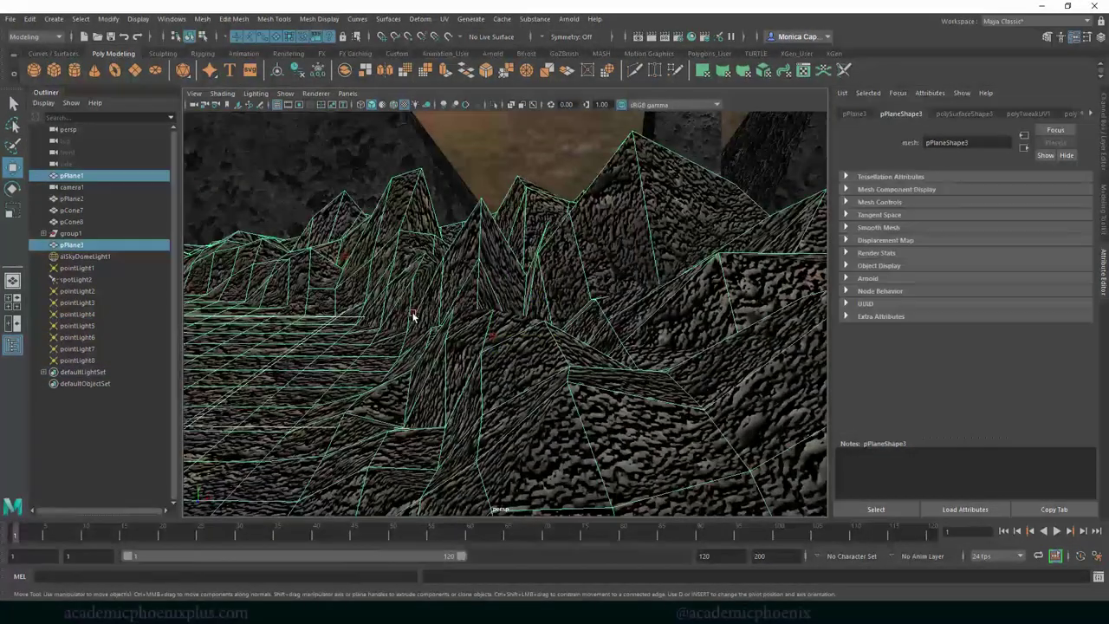
click(417, 313)
alt+drag(448, 410, 483, 323)
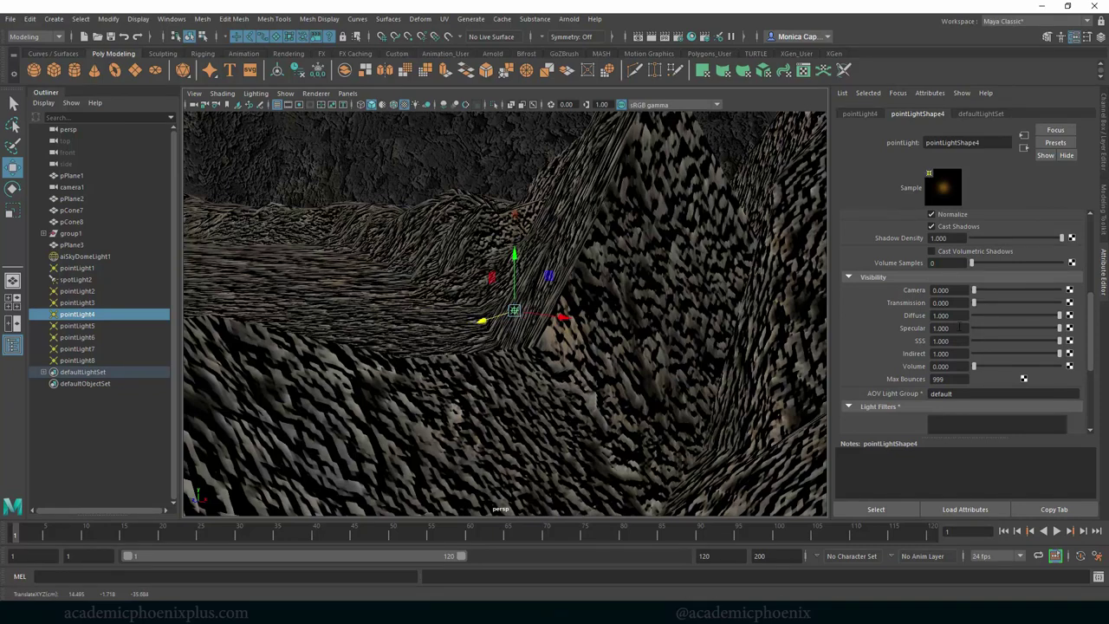
drag(959, 328, 904, 328)
text(0.014)
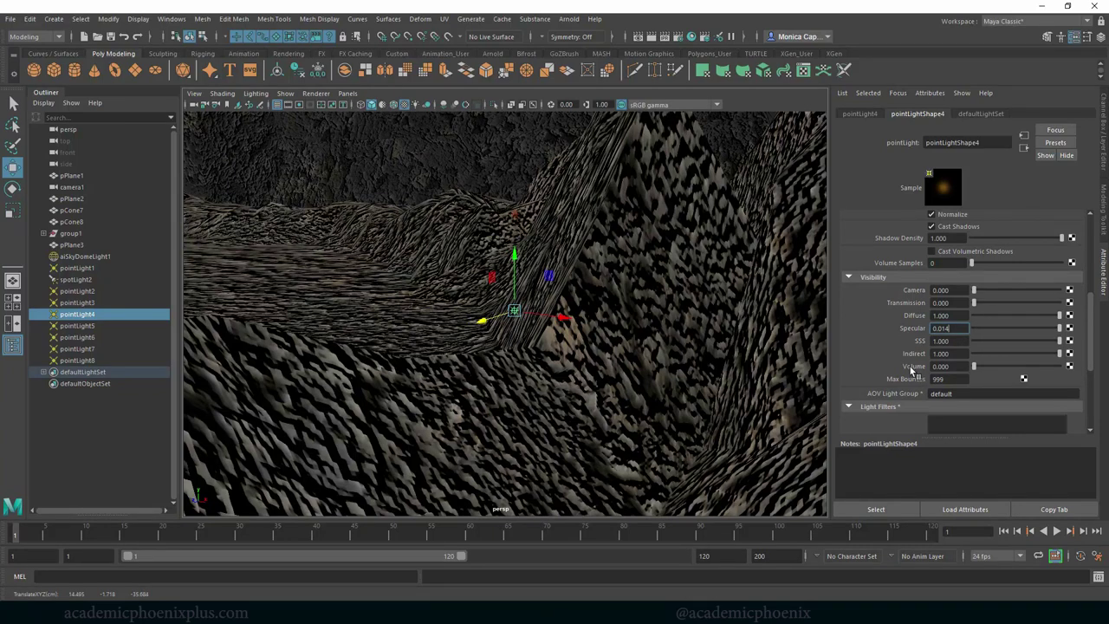
Select pointLight3 in the right shoreline rocks and set its Specular visibility to 0.014
click(515, 215)
ctrl+drag(958, 327, 913, 356)
key(Return)
Select pointLight6 on the far shoreline and set its Specular visibility to 0.014
alt+middle_drag(388, 259, 705, 315)
alt+right_drag(705, 315, 456, 260)
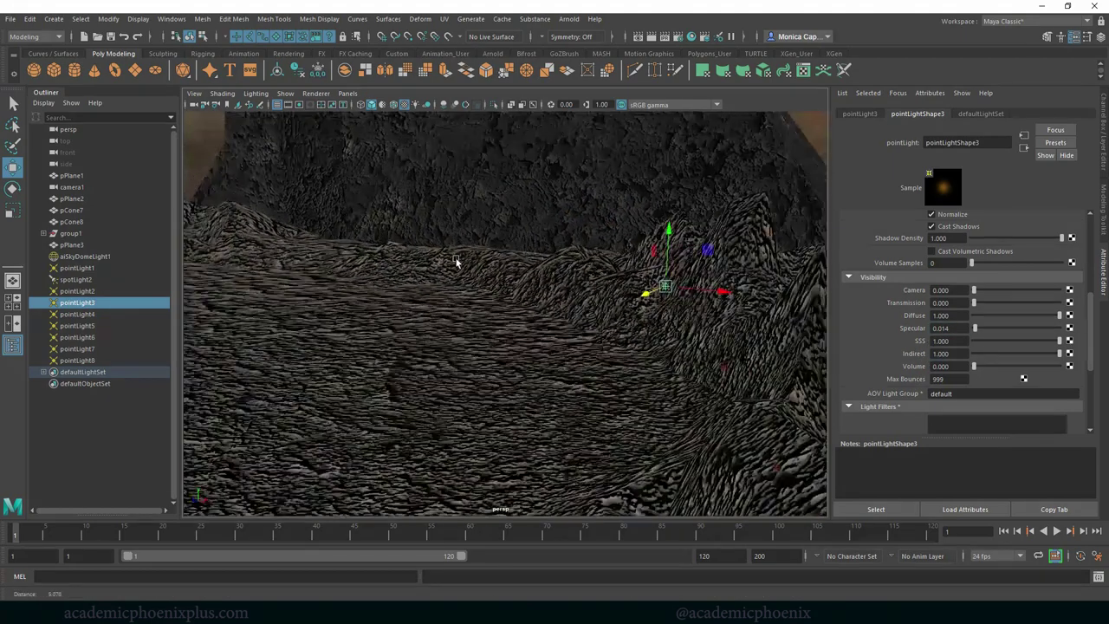
alt+middle_drag(456, 260, 562, 267)
alt+drag(561, 267, 496, 254)
click(496, 205)
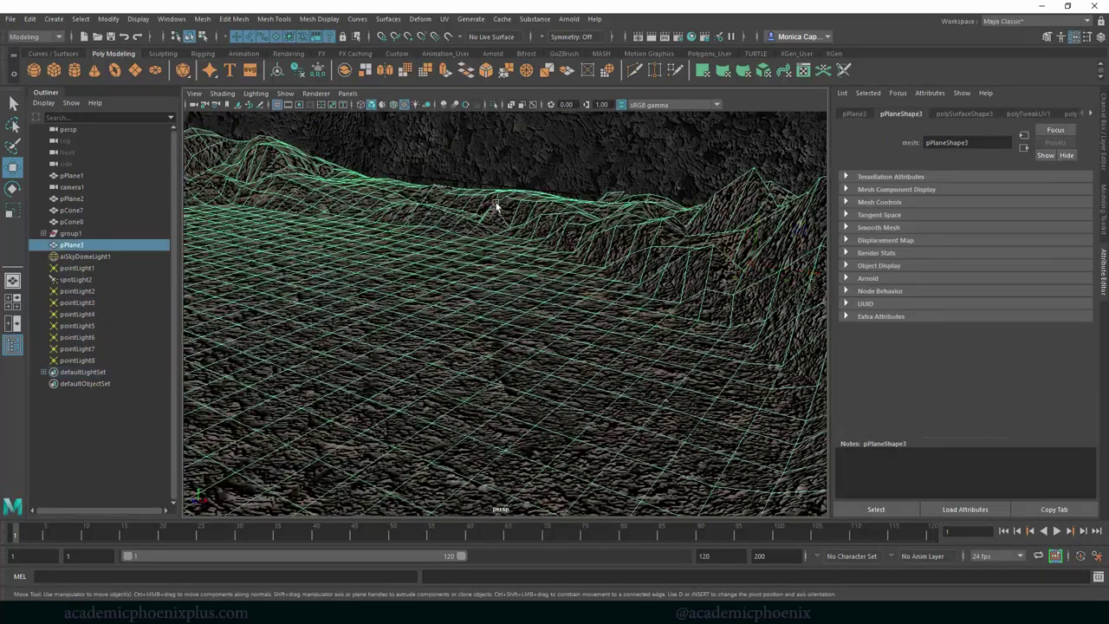
shift+click(496, 208)
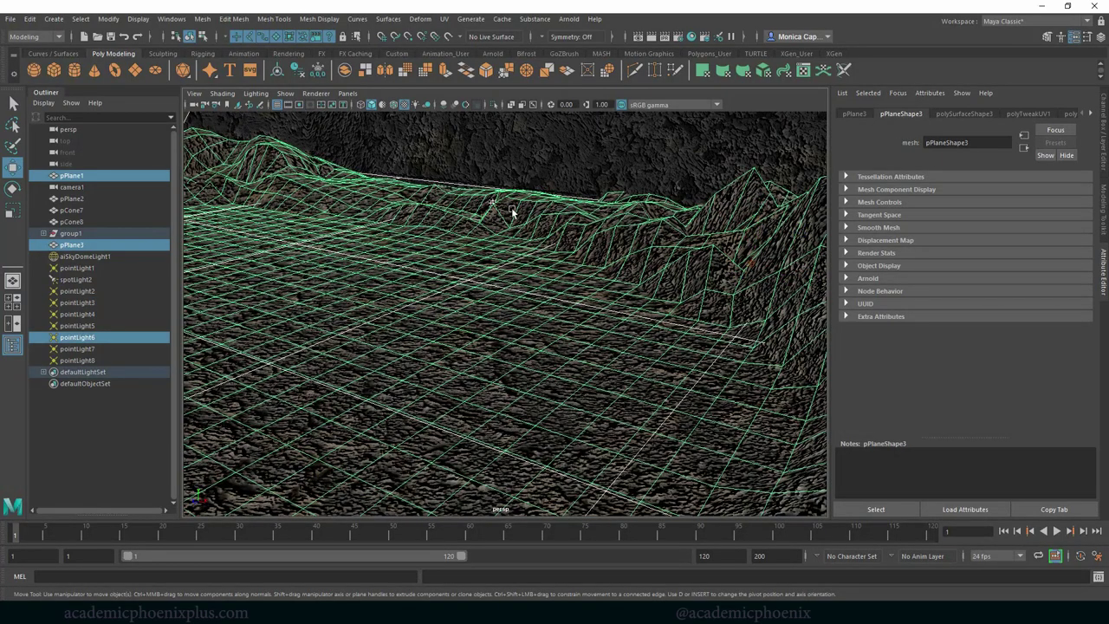
click(493, 204)
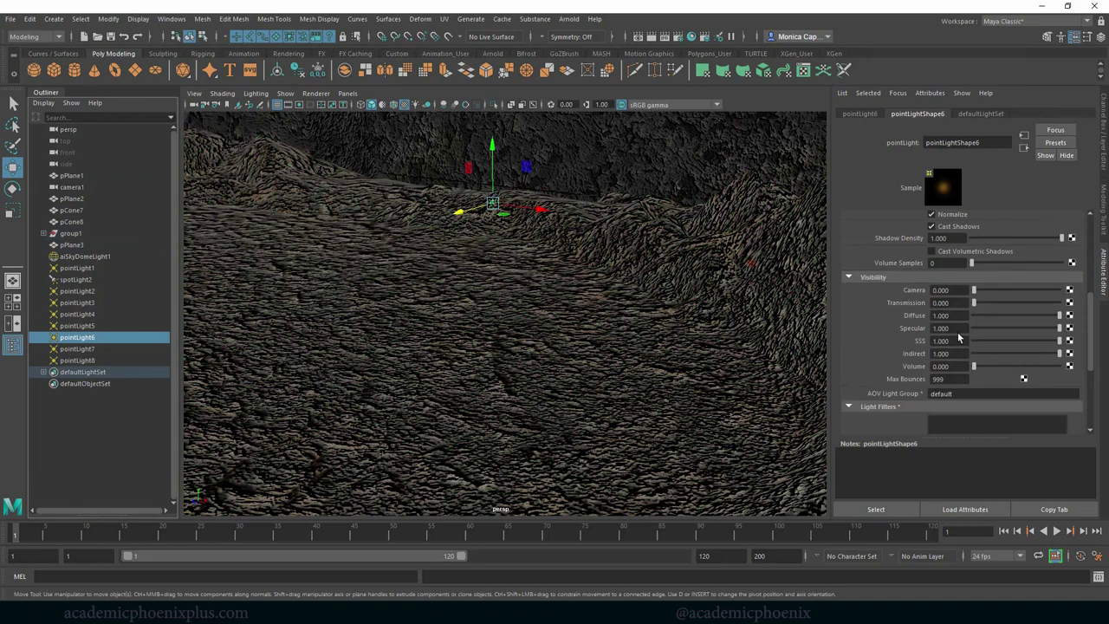
double_click(957, 328)
key(Return)
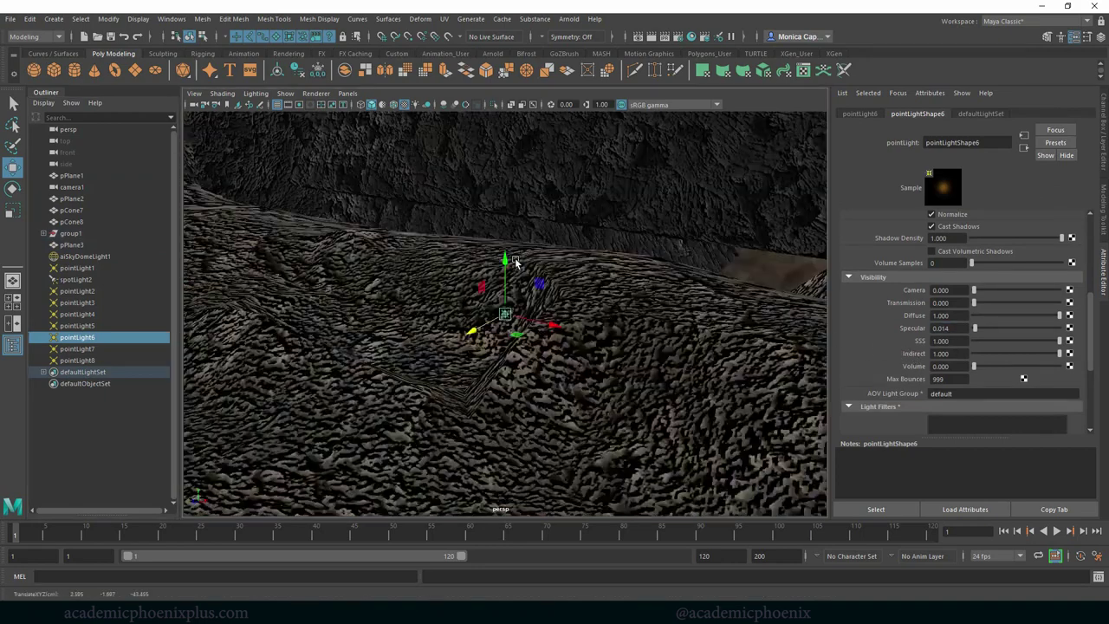
Move pointLight6 along the far shoreline rocks at the base of the pyramid
key(f)
alt+drag(560, 317, 511, 346)
drag(543, 332, 358, 271)
alt+drag(452, 283, 506, 209)
key(F9)
alt+right_drag(635, 296, 529, 317)
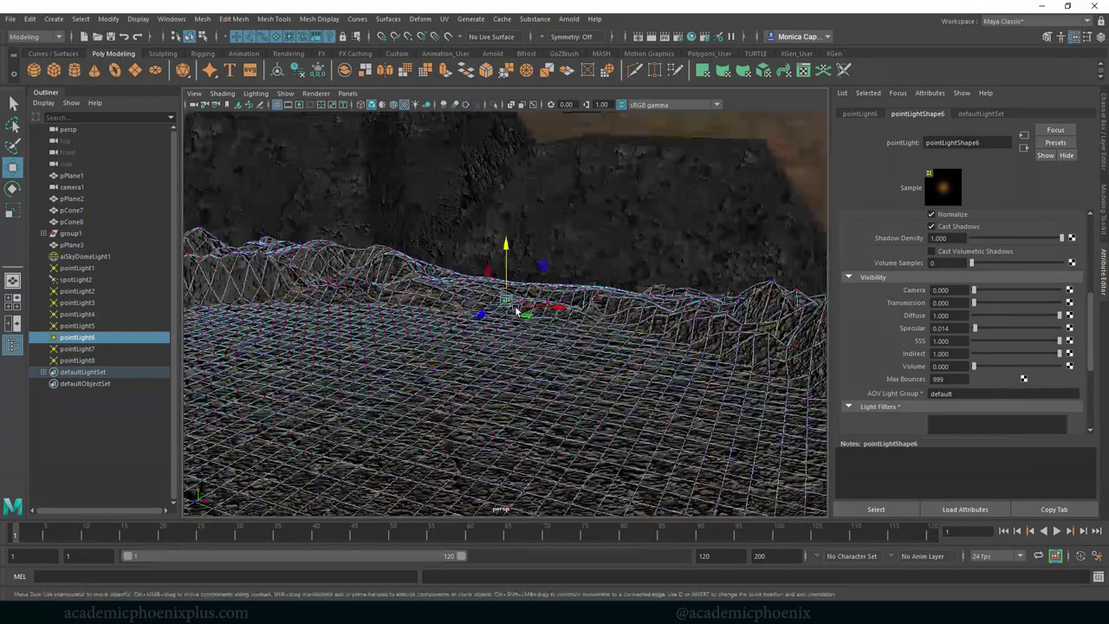
alt+drag(529, 317, 548, 341)
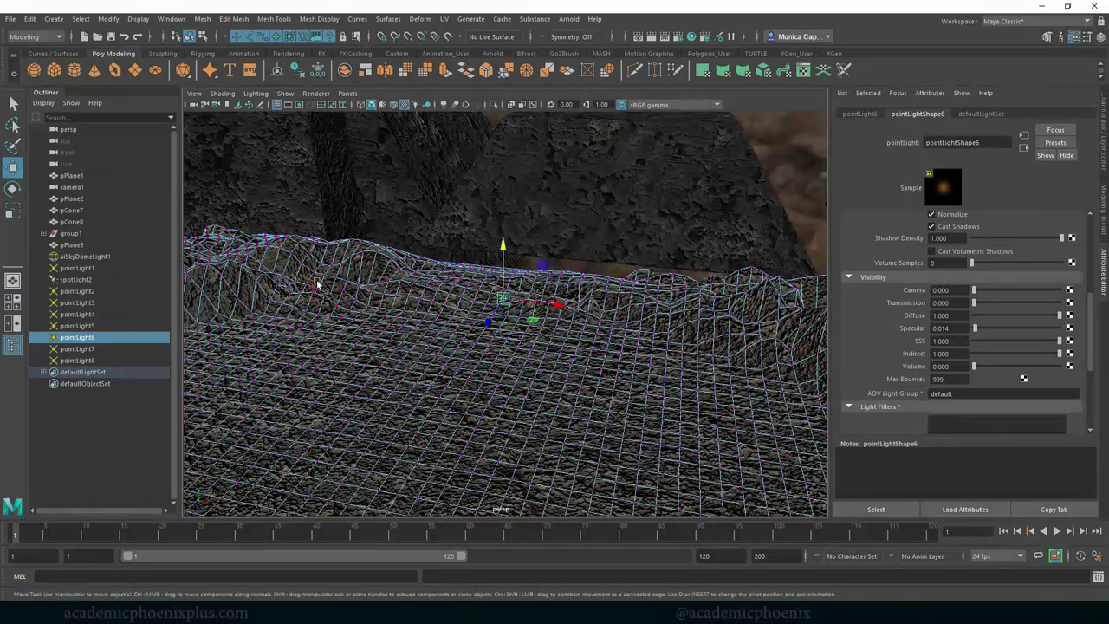
Set the Specular visibility of pointLight7 and pointLight8 to 0.014
click(78, 348)
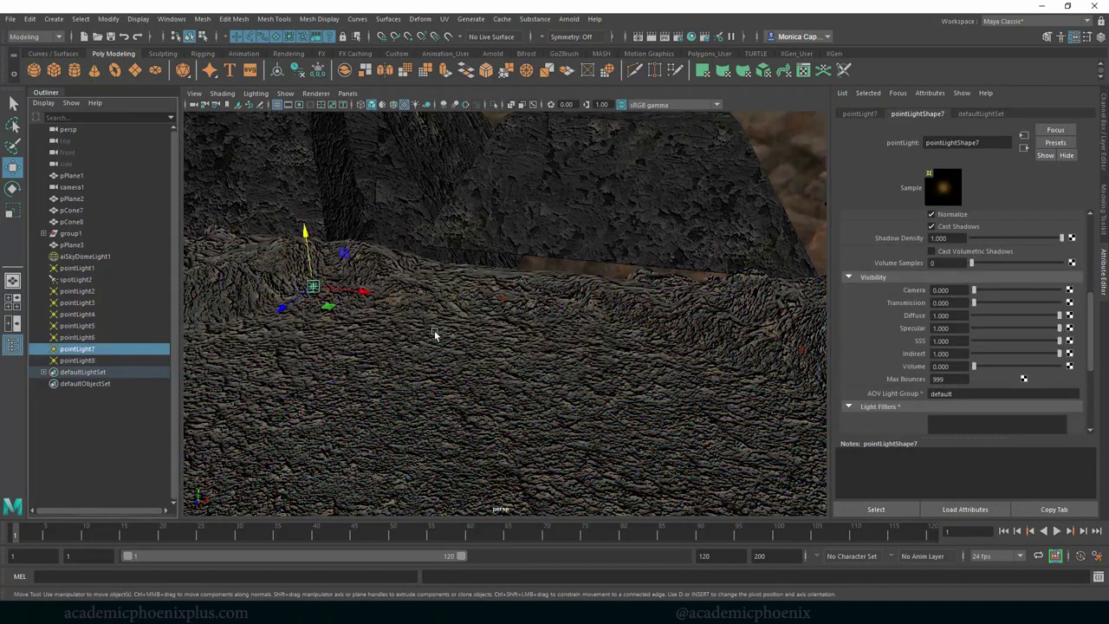
drag(962, 328, 901, 329)
key(Return)
click(117, 360)
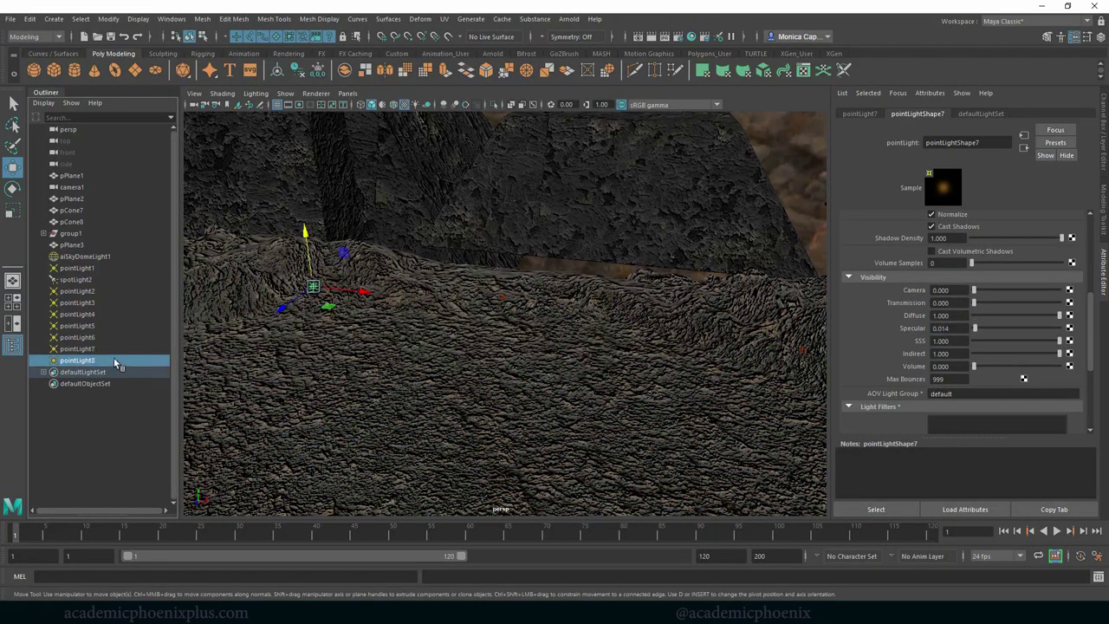
drag(956, 329, 938, 329)
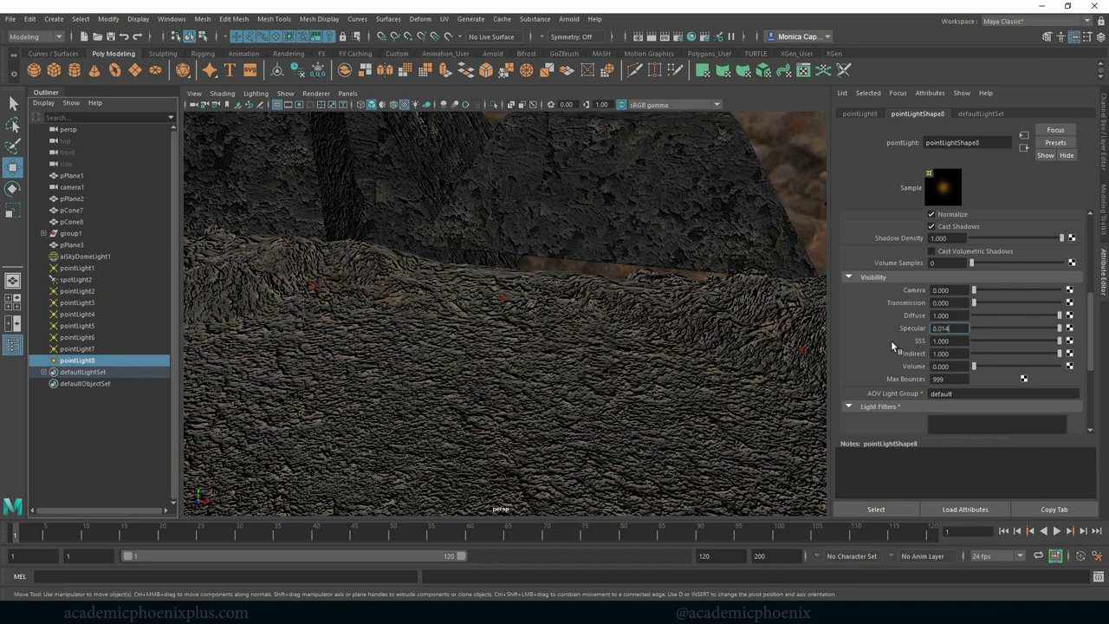
text(0.014)
key(Return)
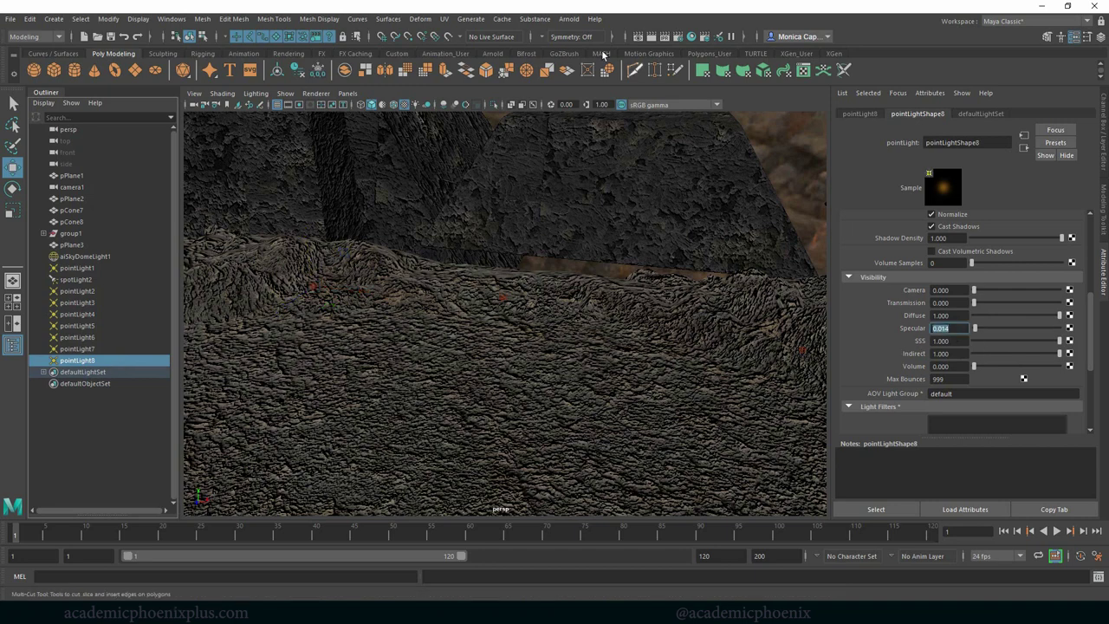
Render the scene in the Arnold RenderView to check the shoreline lights, then stop the render and minimize the window
click(572, 19)
click(608, 51)
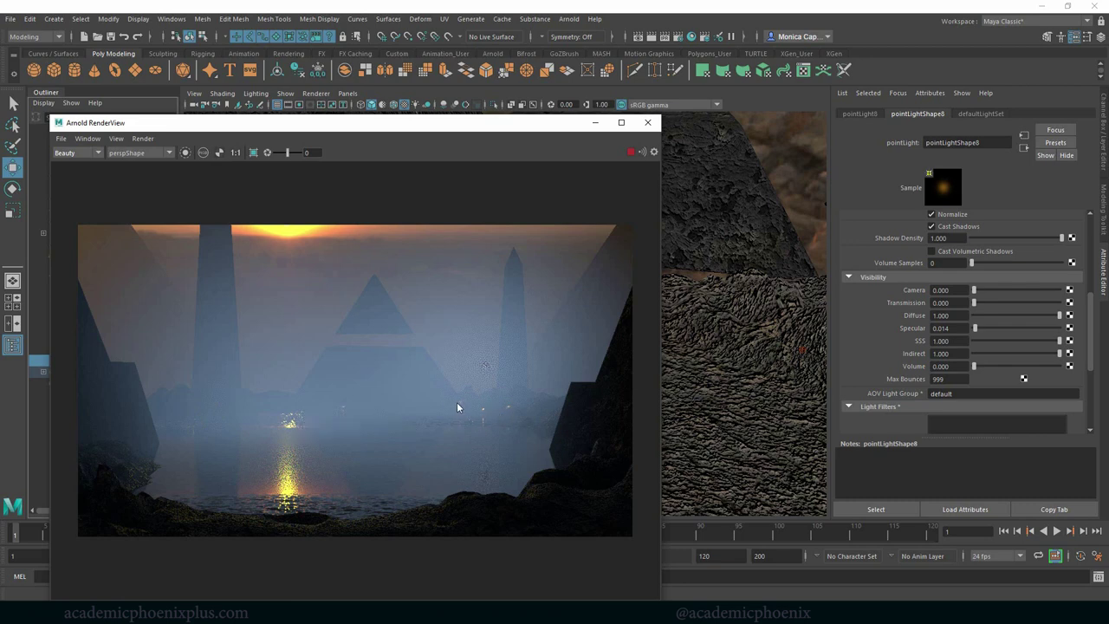
click(631, 152)
click(589, 125)
click(589, 129)
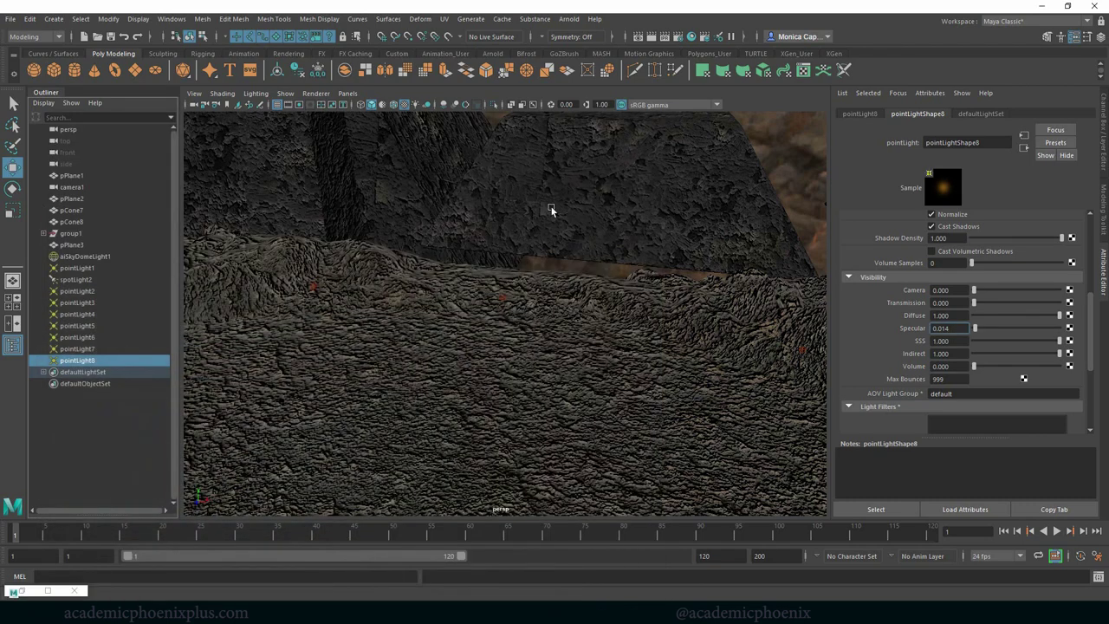
Select pointLight3 and reposition it lower against the right shoreline rocks, undoing the accidental plane selection
alt+drag(791, 327, 590, 281)
click(663, 258)
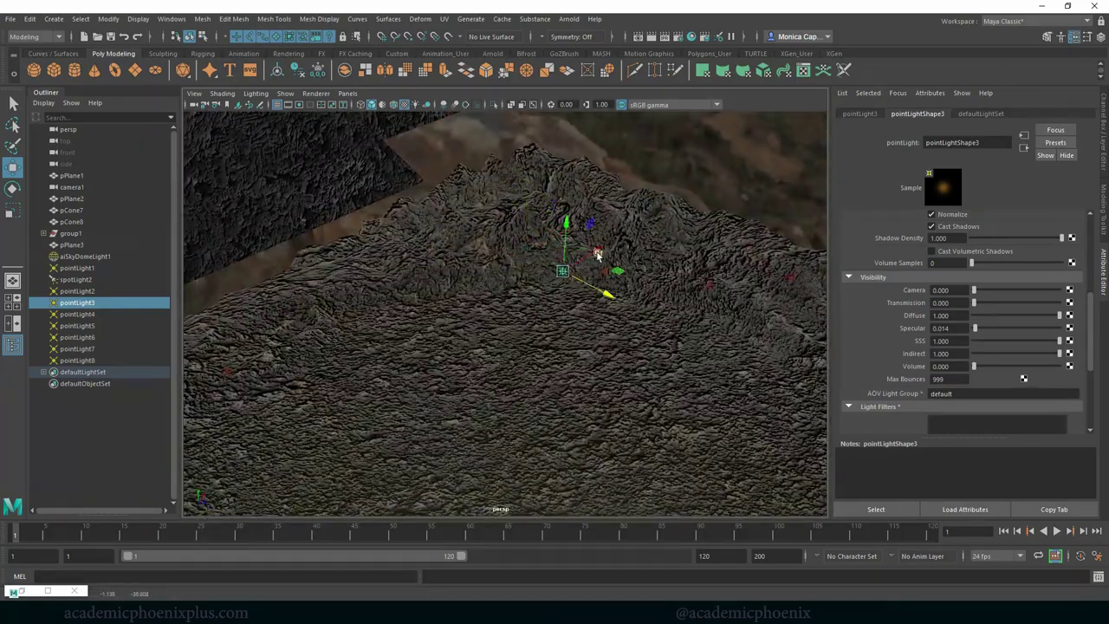
alt+drag(604, 251, 582, 344)
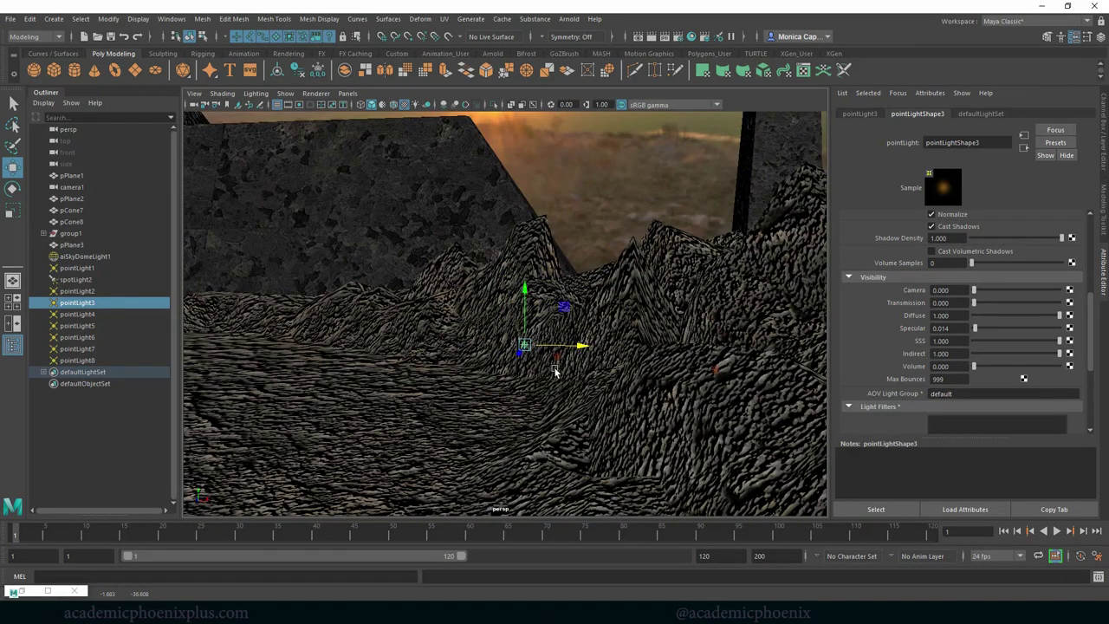
mouse_move(515, 396)
mouse_down()
mouse_move(473, 384)
mouse_move(500, 387)
mouse_up()
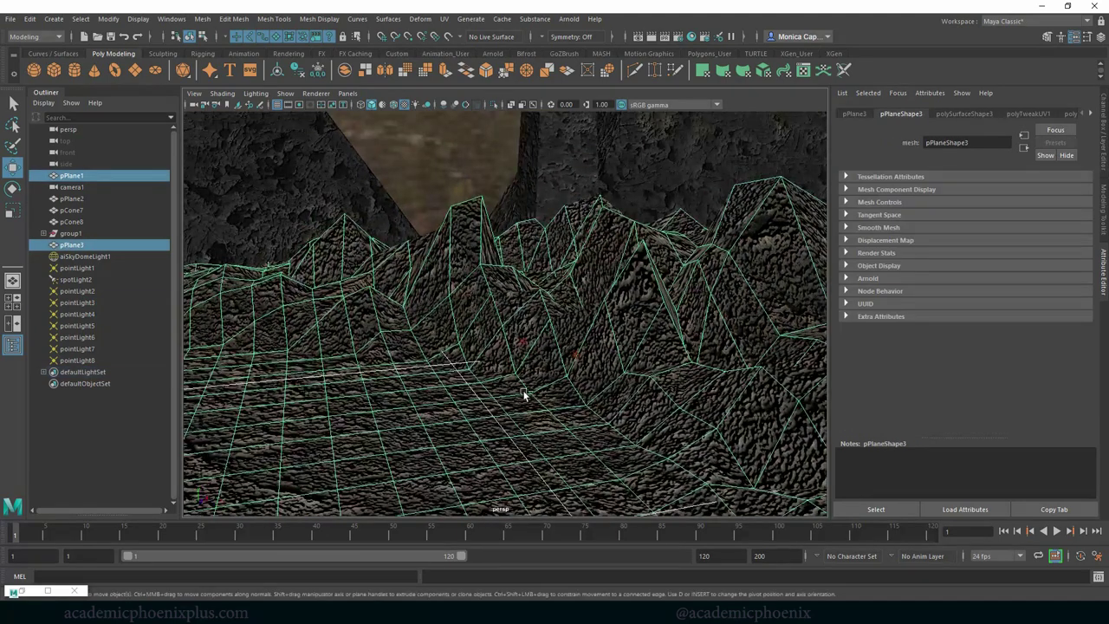
key(ctrl+z)
Duplicate the selected small warm point light and place the copy farther along the right shoreline rocks
key(ctrl+d)
drag(543, 355, 503, 317)
drag(459, 268, 451, 245)
mouse_move(497, 302)
mouse_down()
mouse_move(523, 303)
mouse_move(507, 303)
mouse_up()
Select pointLight3, pointLight4 and pointLight9 together and move them down and slightly toward the water
shift+click(521, 346)
shift+click(574, 355)
mouse_move(573, 355)
alt+mouse_down()
mouse_move(557, 356)
mouse_move(577, 353)
alt+mouse_up()
drag(559, 293, 558, 315)
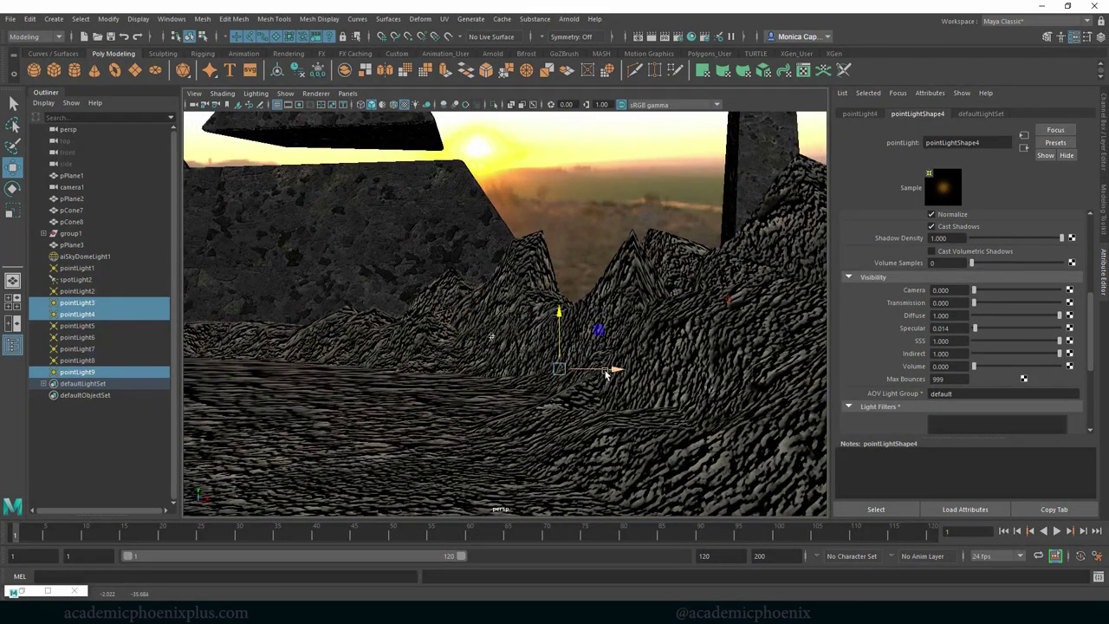
drag(617, 369, 602, 369)
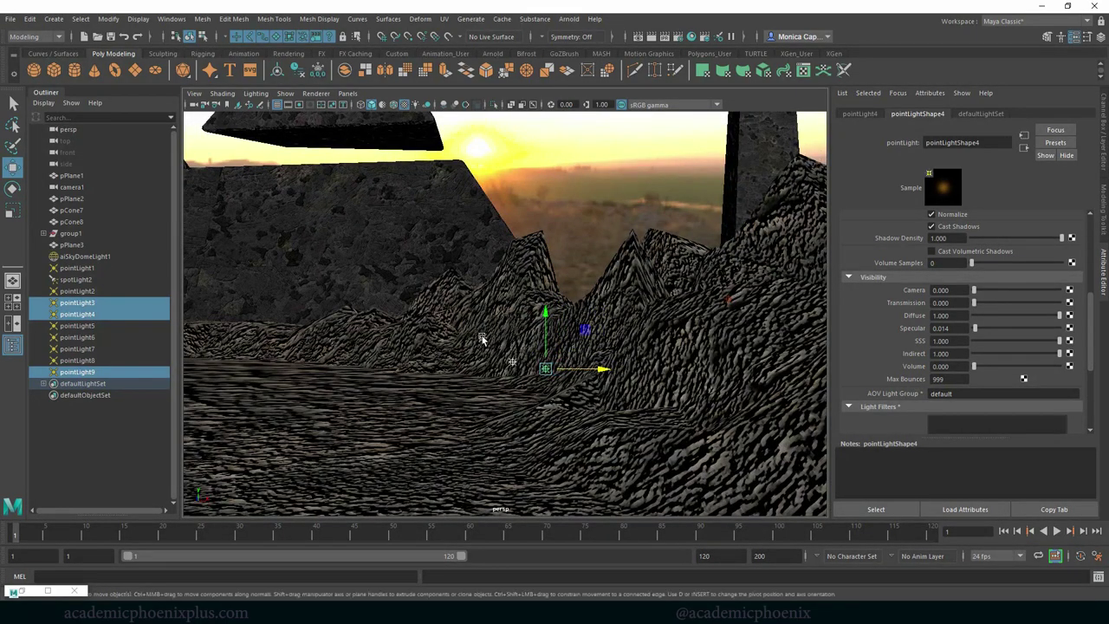
Nudge the innermost light of the right shoreline group toward the rocks, and move pointLight5 lower and toward the water
click(482, 338)
mouse_move(533, 338)
mouse_down()
mouse_move(553, 337)
mouse_move(544, 339)
mouse_up()
click(730, 299)
drag(729, 242, 718, 307)
drag(782, 366, 737, 365)
Select pointLight7 on the left shoreline and lower it to the base of the rocks near the waterline
alt+right_drag(737, 366, 498, 280)
alt+middle_drag(499, 278, 616, 309)
alt+drag(617, 309, 693, 310)
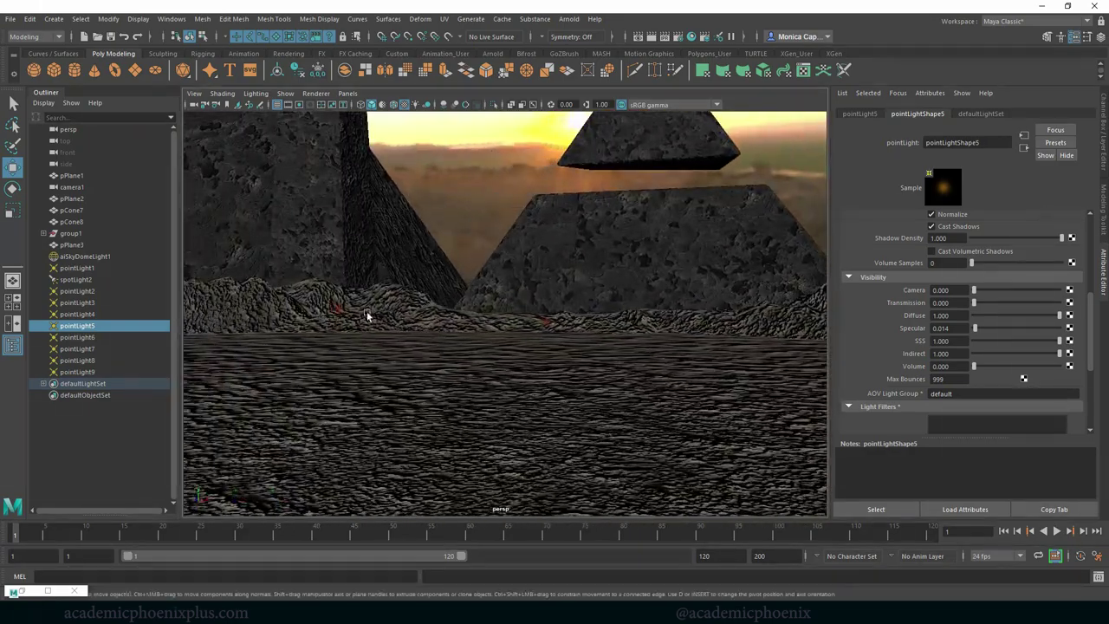
click(338, 308)
key(f)
click(621, 352)
drag(492, 234, 492, 334)
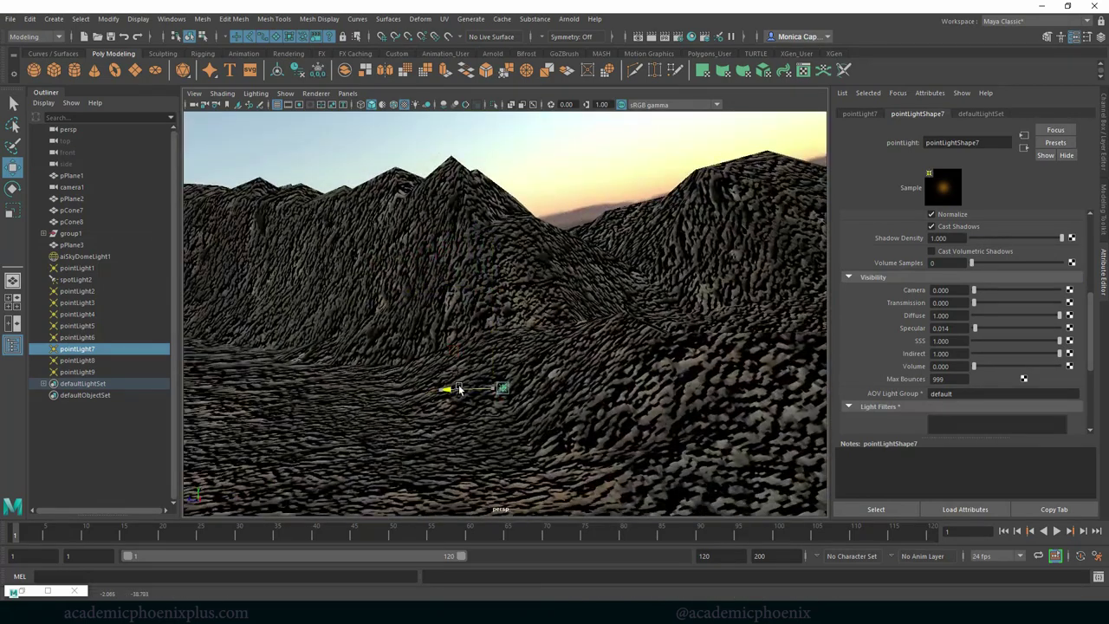
click(457, 452)
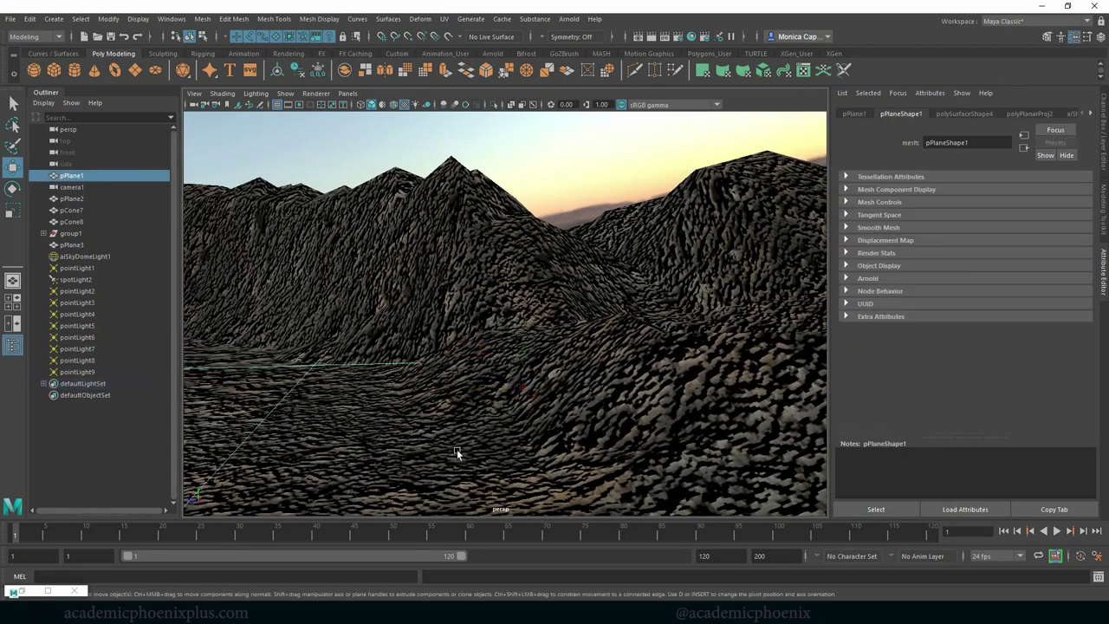
alt+drag(457, 448, 512, 401)
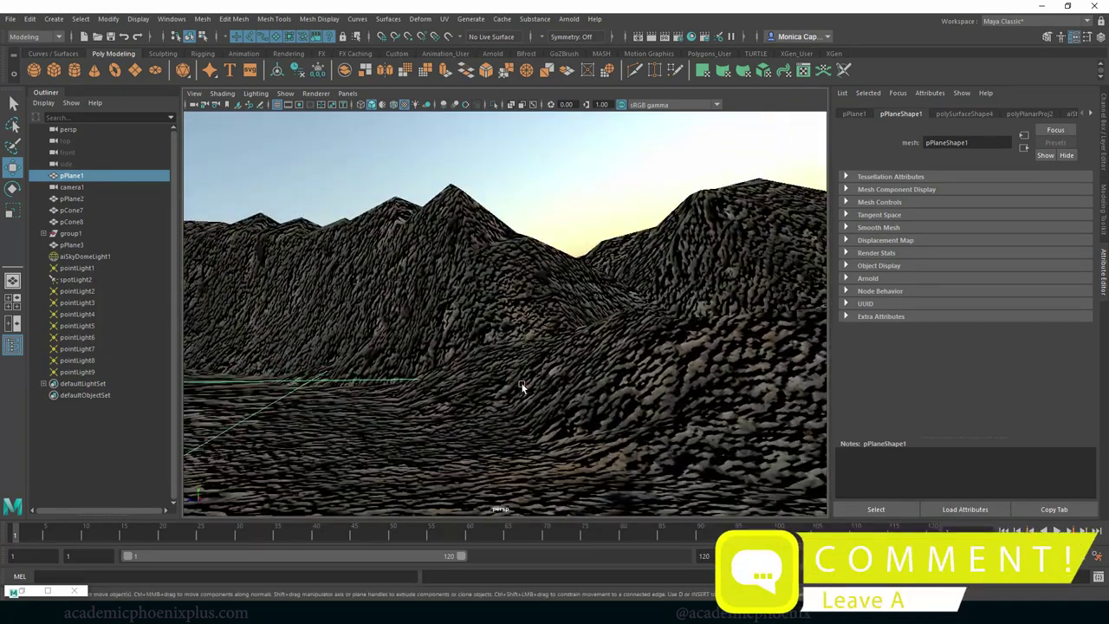
click(524, 384)
drag(523, 331, 524, 321)
Select pointLight8 on the left shoreline, lower it to the waterline and shift it out of the rocks
alt+right_drag(576, 324, 496, 310)
alt+drag(495, 310, 399, 233)
click(659, 347)
click(416, 223)
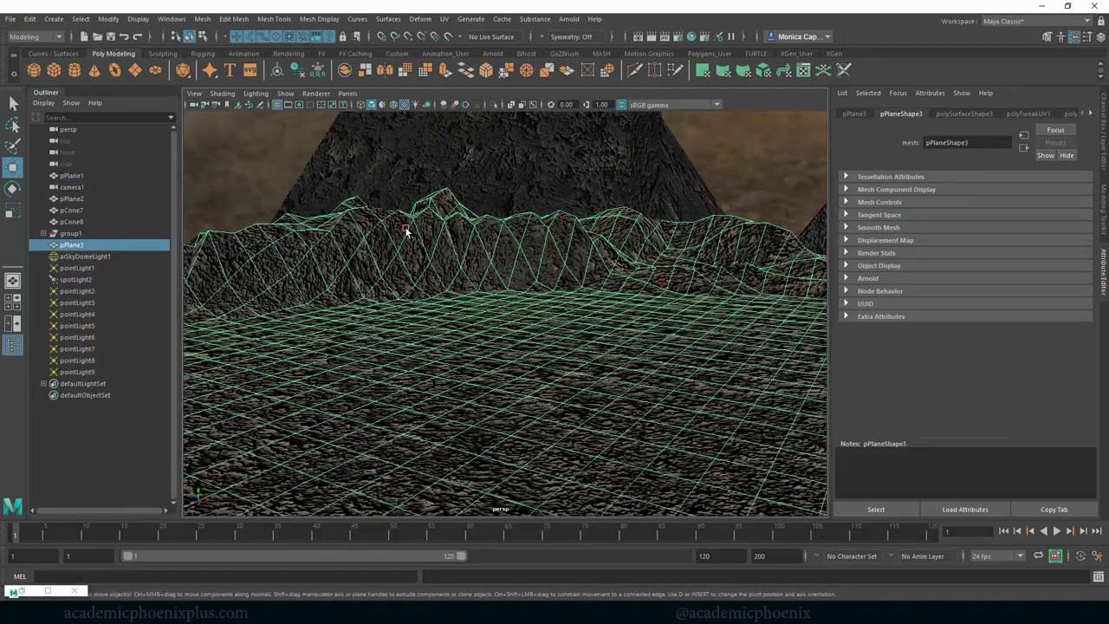
click(405, 229)
drag(401, 183, 396, 242)
drag(505, 322, 524, 323)
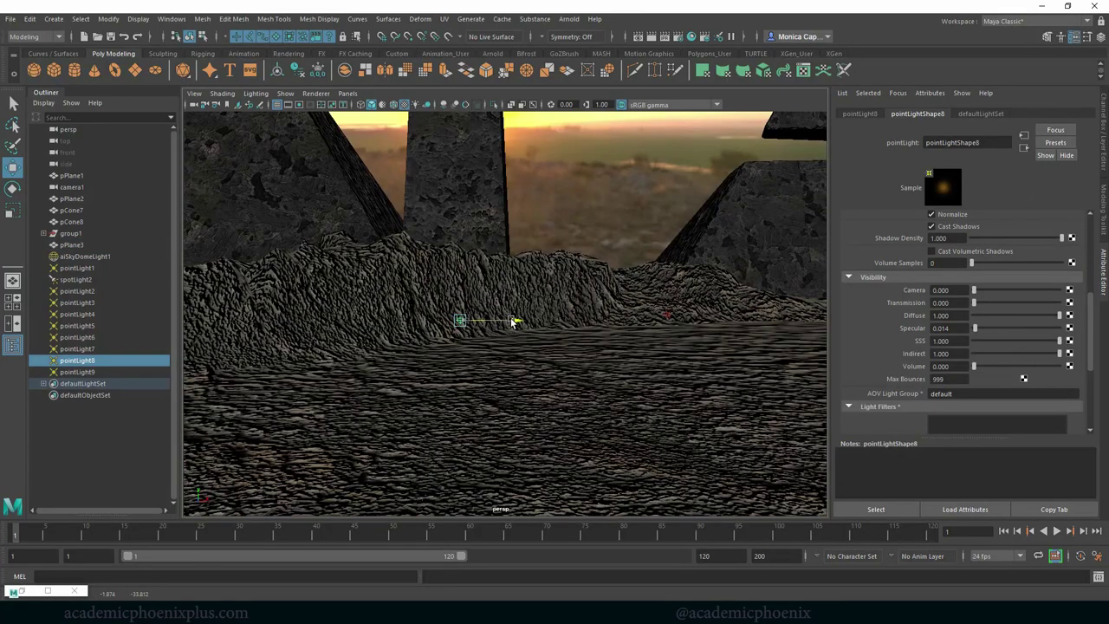
Duplicate pointLight8 and place the copy higher and farther along the left shoreline rocks
alt+drag(755, 344, 531, 316)
key(ctrl+d)
drag(579, 255, 473, 213)
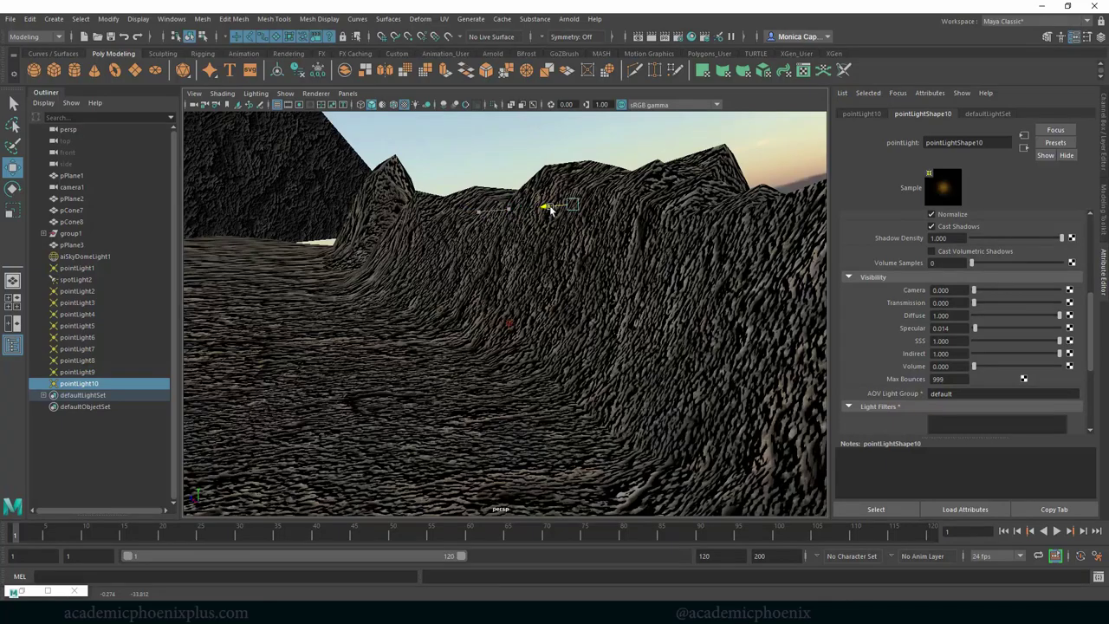
Restore the Arnold RenderView to check the repositioned shoreline lights, then minimize it
alt+drag(520, 212, 636, 228)
click(572, 19)
click(577, 43)
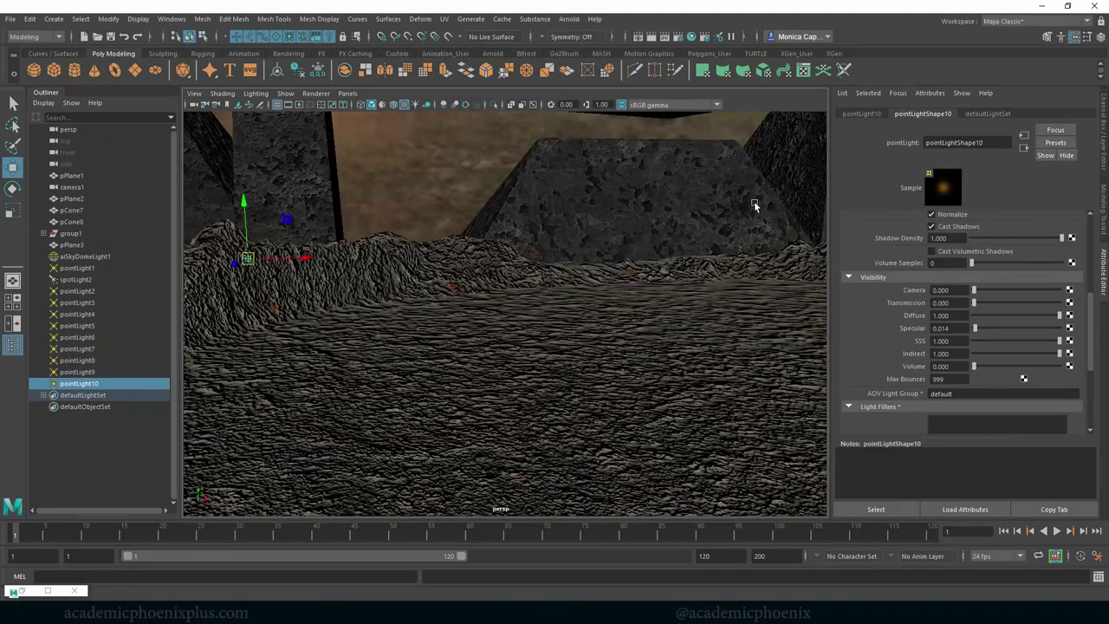
click(19, 576)
click(17, 592)
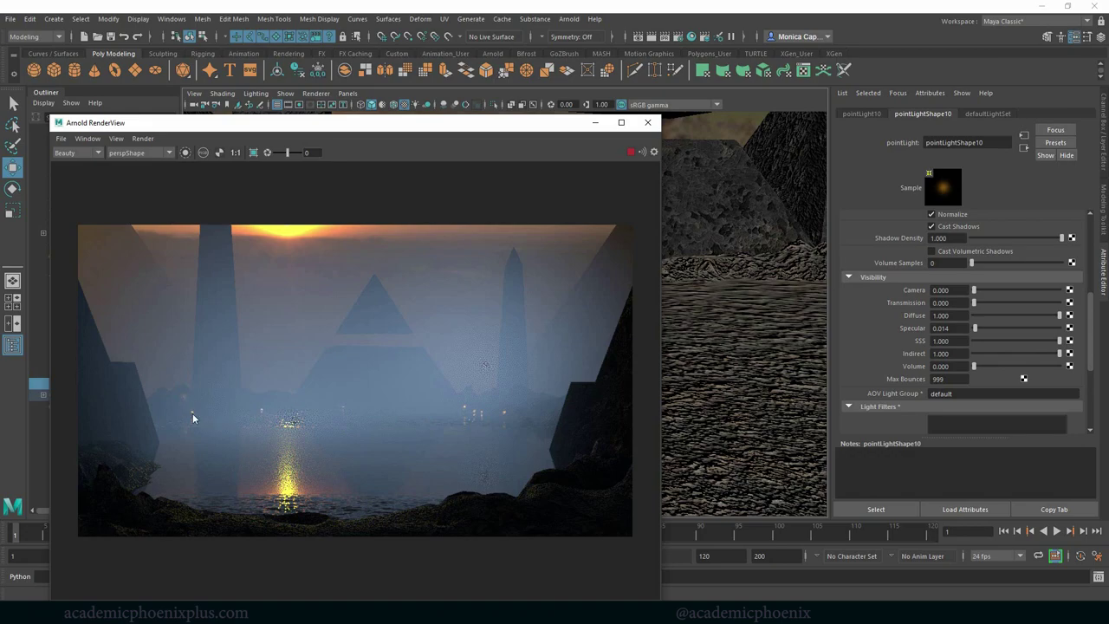
click(594, 122)
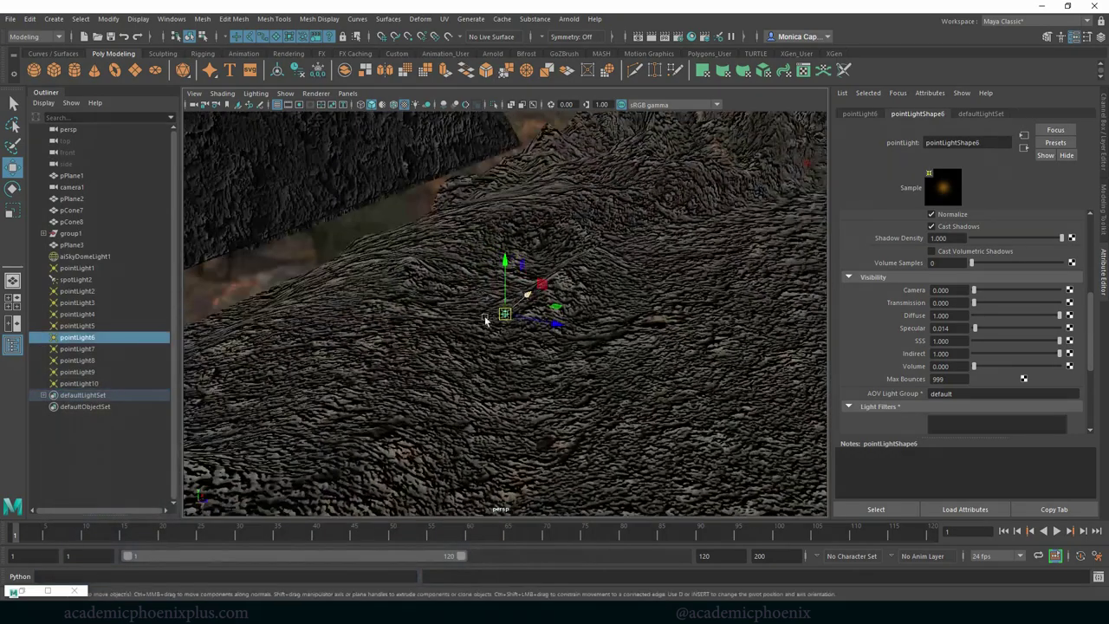
Shift pointLight6 along the far shoreline rocks and lower pointLight9 slightly on the right shoreline
drag(562, 325, 643, 284)
alt+drag(643, 284, 443, 268)
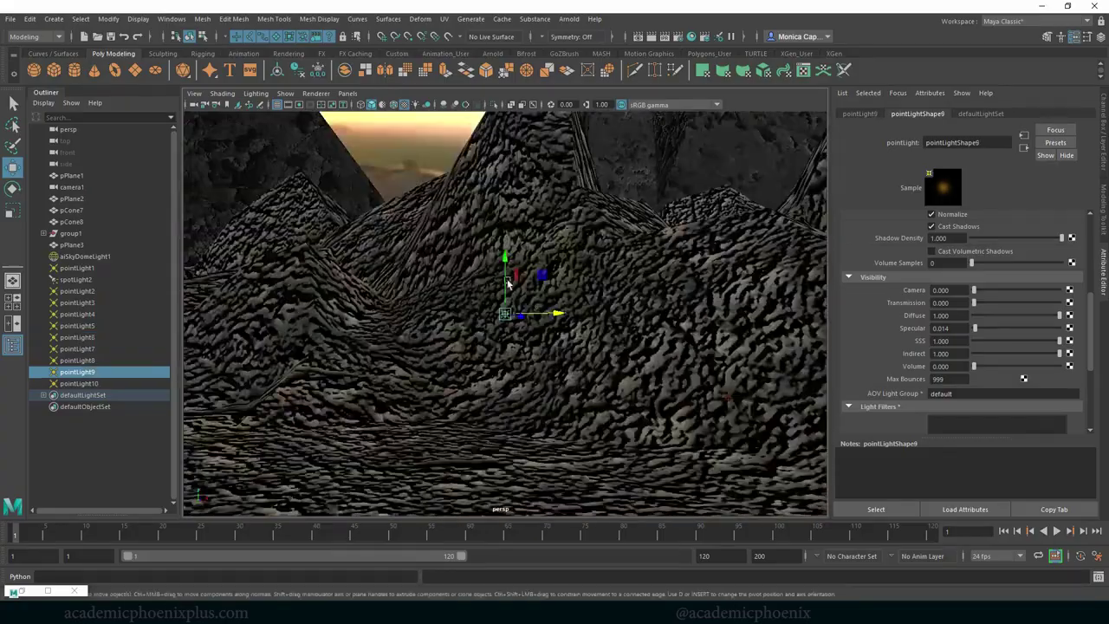
drag(506, 257, 505, 285)
alt+drag(531, 350, 156, 550)
Bring back the Arnold RenderView to review the adjusted shoreline lights, then minimize it again
click(18, 593)
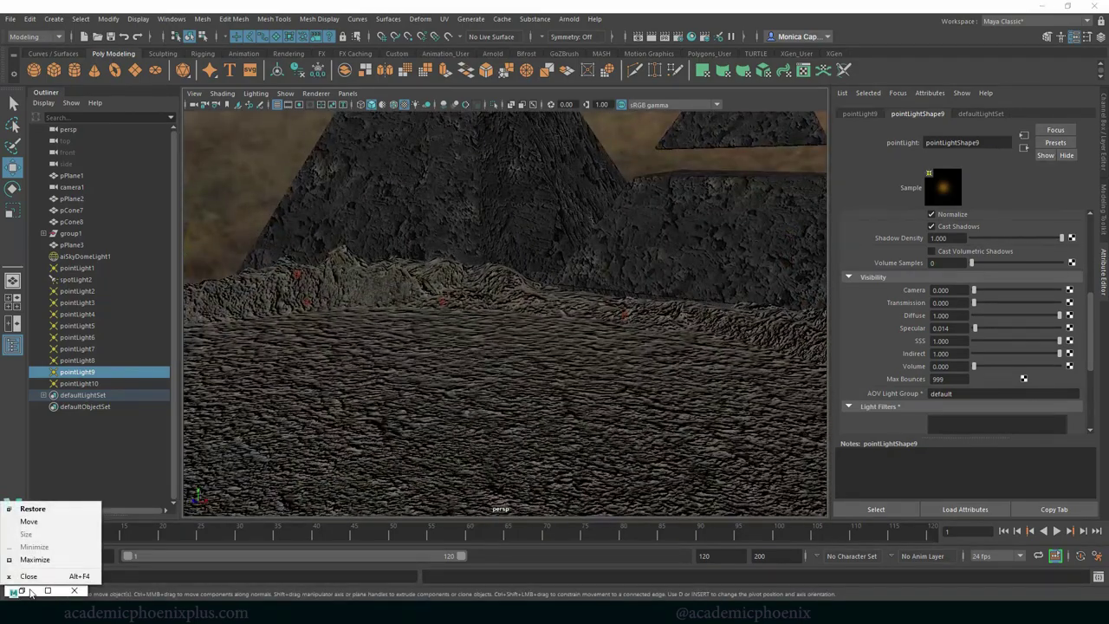
click(28, 591)
click(23, 591)
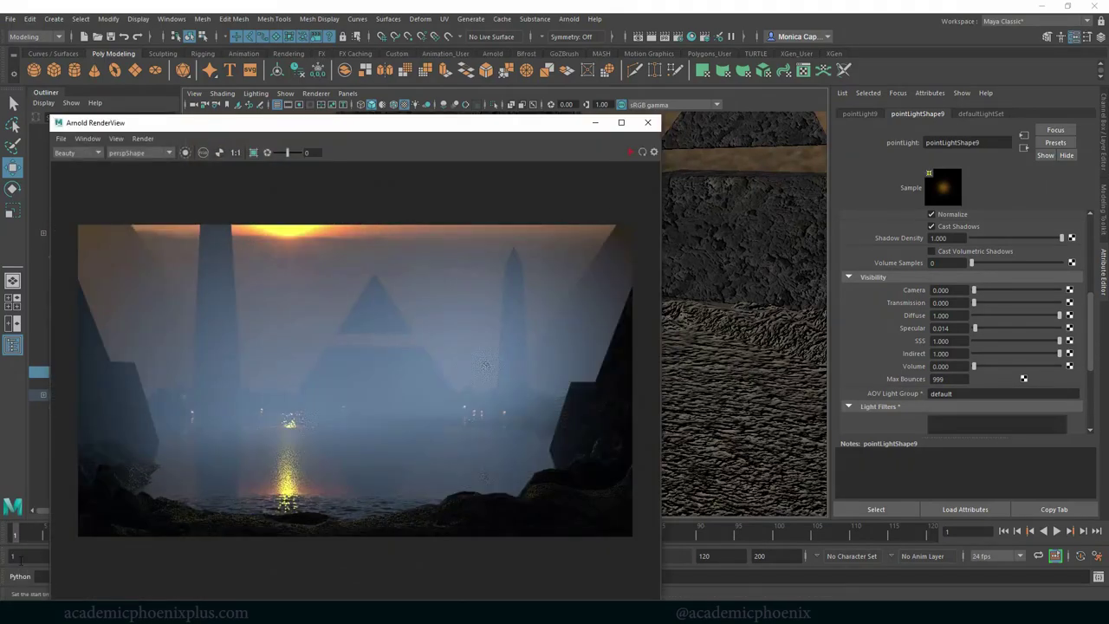
click(594, 122)
Select pointLight10 on the left shoreline, lower it toward the waterline and shift it out from the rocks
alt+drag(396, 191, 424, 280)
click(420, 274)
key(f)
alt+right_drag(599, 255, 403, 253)
alt+drag(496, 279, 461, 295)
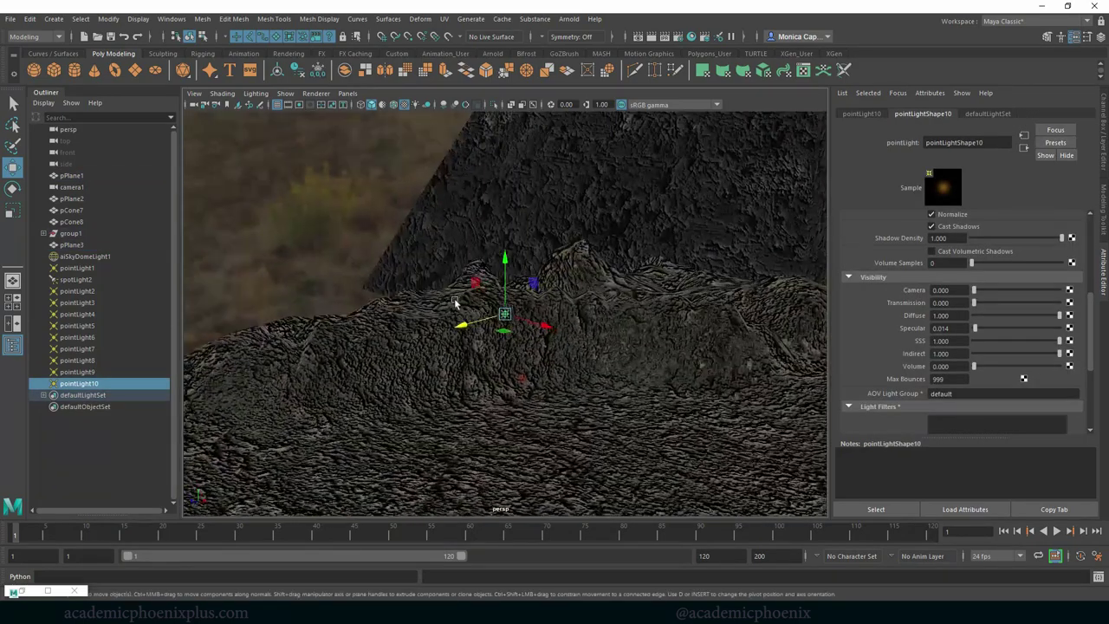
drag(504, 257, 503, 319)
drag(533, 388, 563, 400)
drag(462, 402, 448, 405)
drag(502, 333, 497, 317)
Render the full view again in the Arnold RenderView and reposition its window over the viewport
alt+drag(621, 346, 512, 286)
click(568, 18)
click(608, 51)
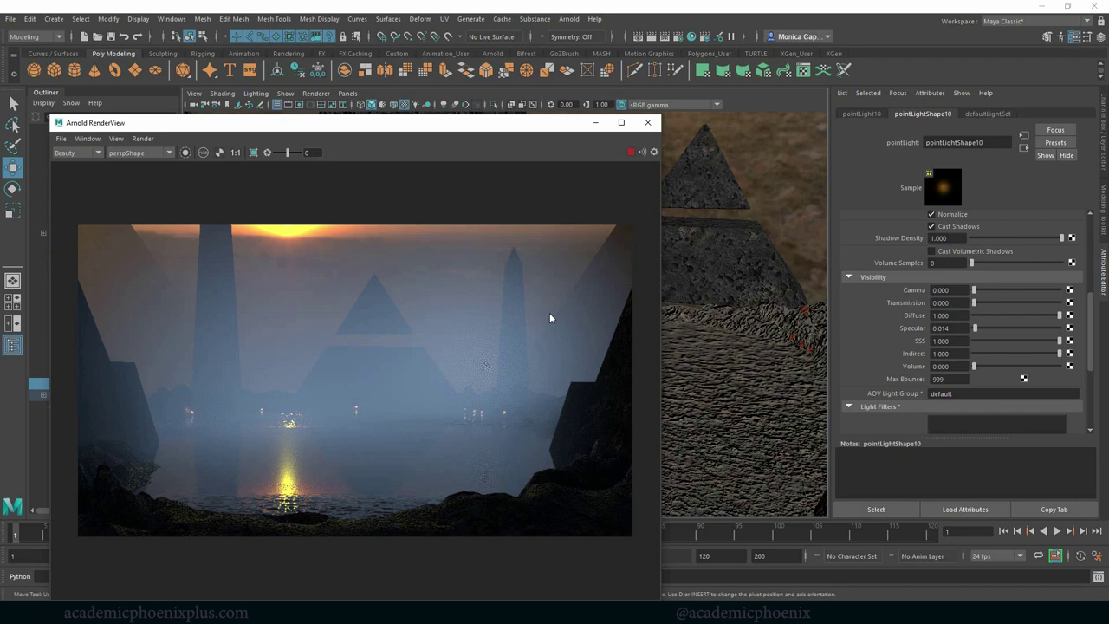
drag(388, 122, 507, 104)
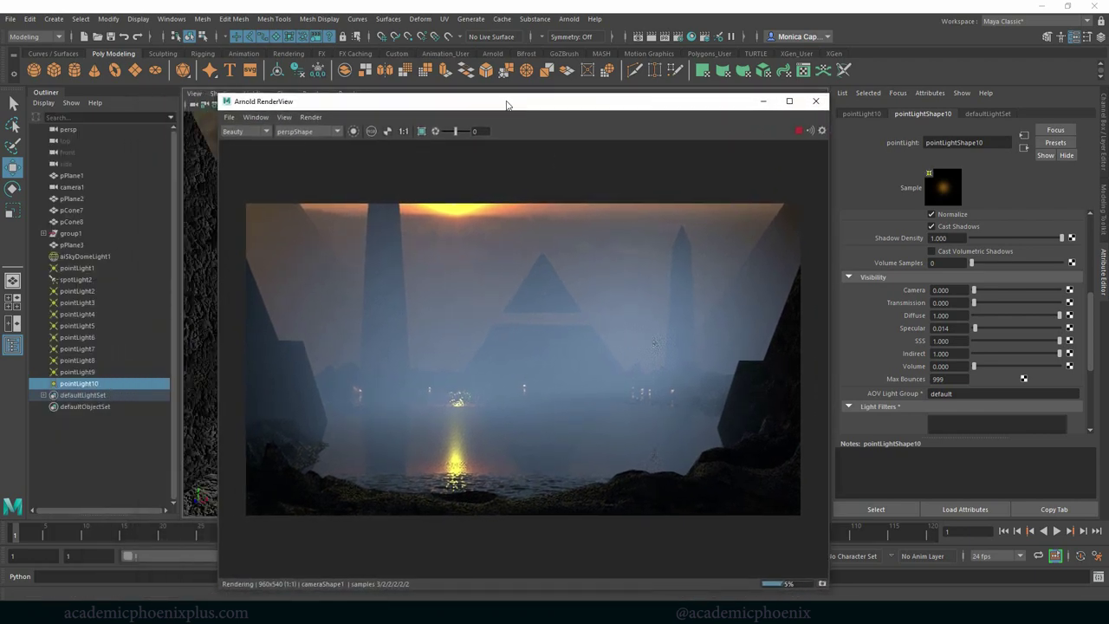